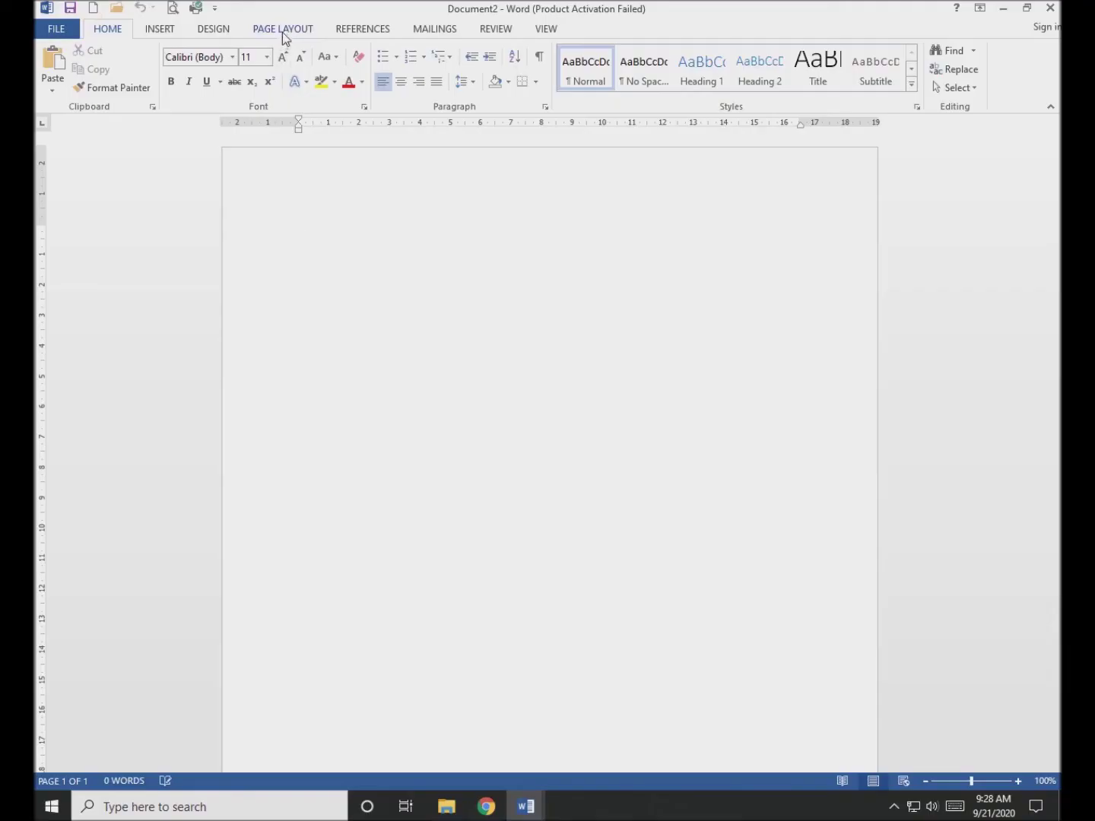
Set all page margins to 0.3 cm and switch the orientation to Landscape
click(282, 32)
click(289, 107)
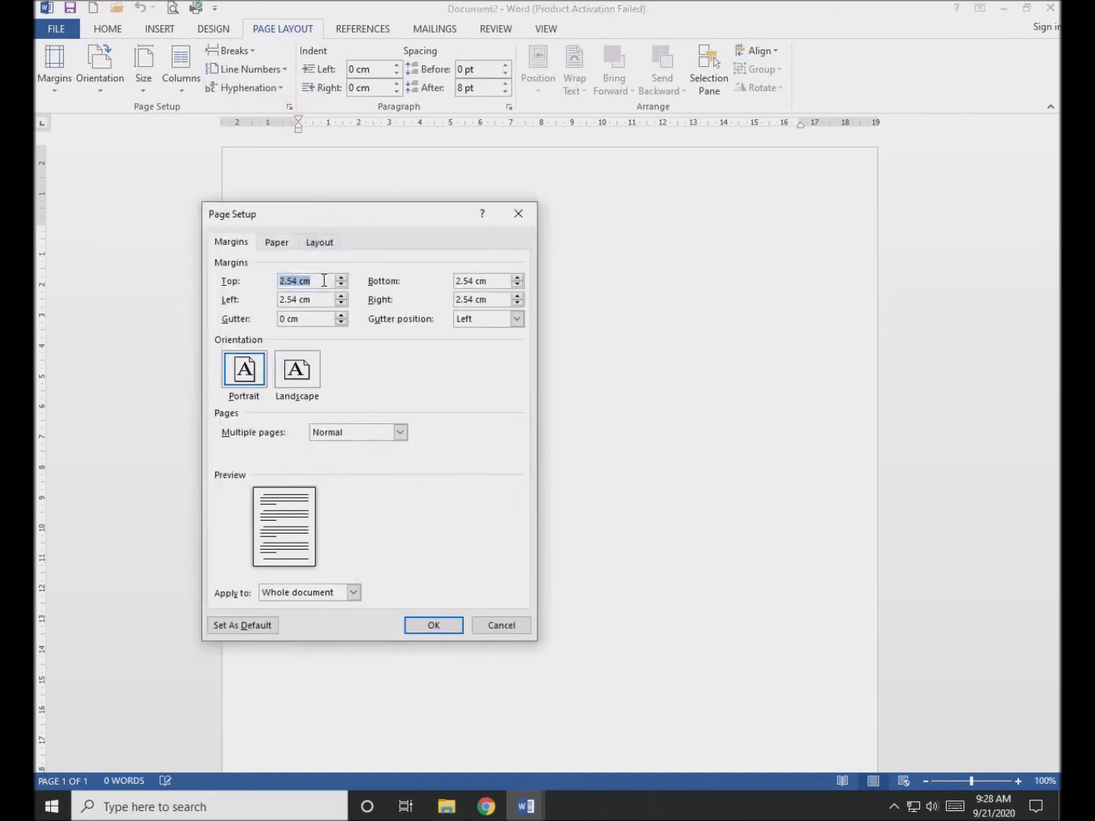
triple_click(492, 281)
text(0.3 CM)
triple_click(316, 297)
text(0.)
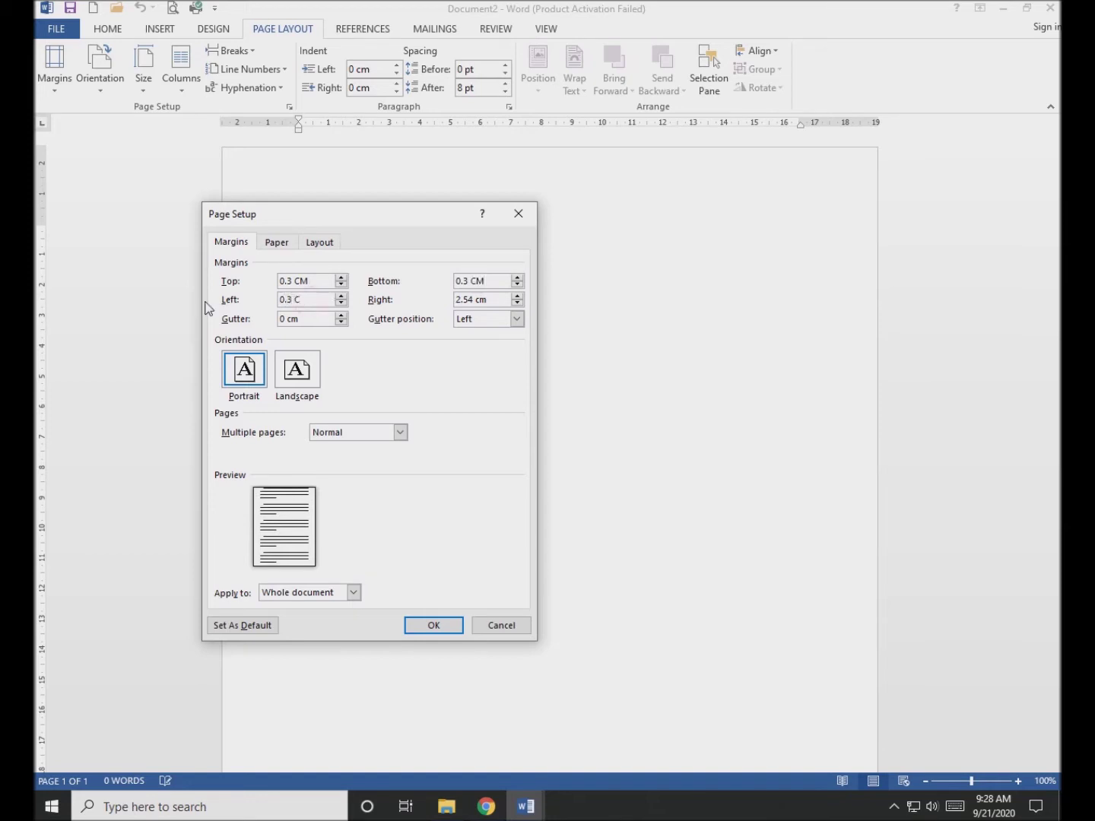
triple_click(472, 299)
text(0.3 C)
text(M)
click(288, 373)
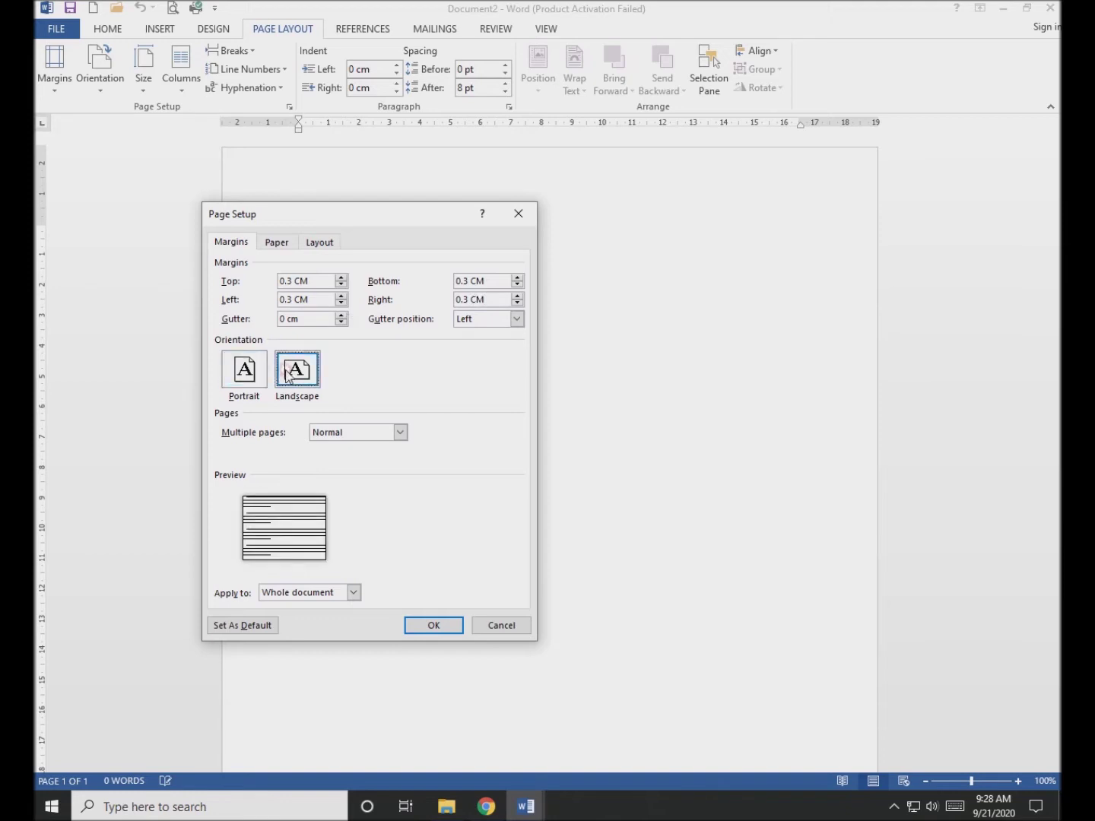
Set the paper size to 9 cm wide by 5 cm high and apply the page setup
click(277, 243)
triple_click(303, 301)
text(9 CM)
triple_click(313, 320)
text(5 CM)
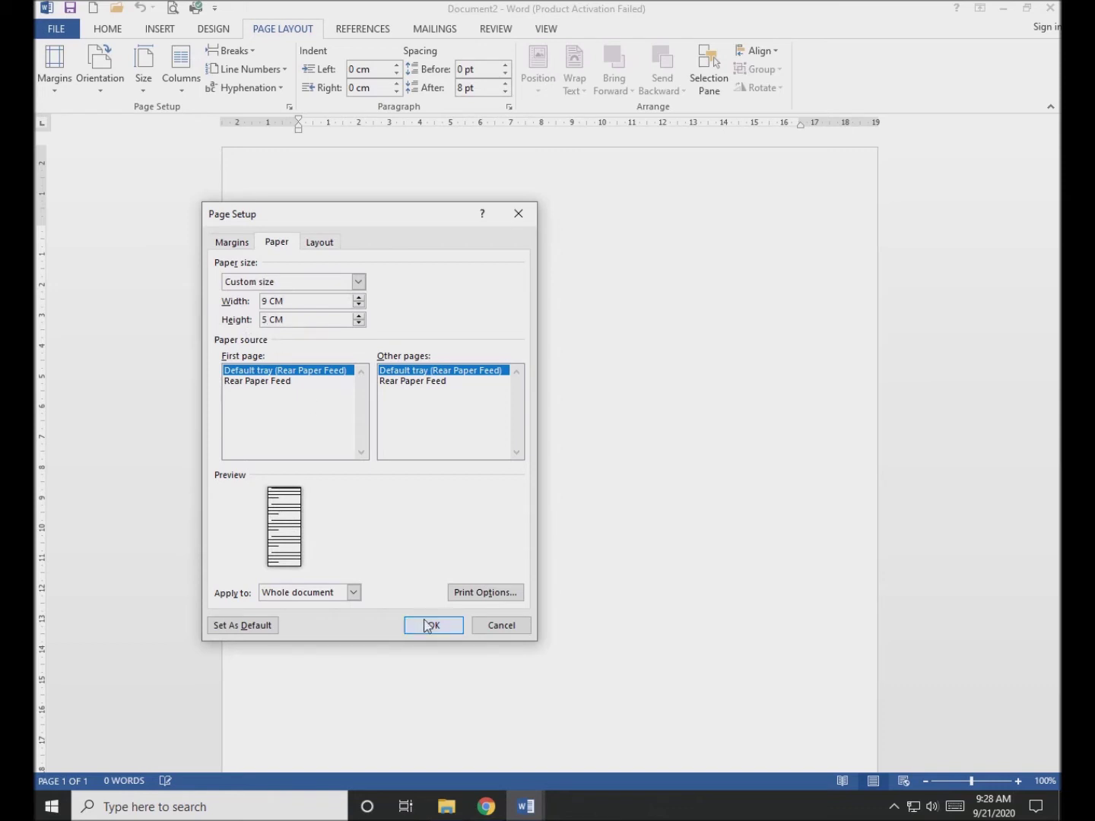
click(232, 242)
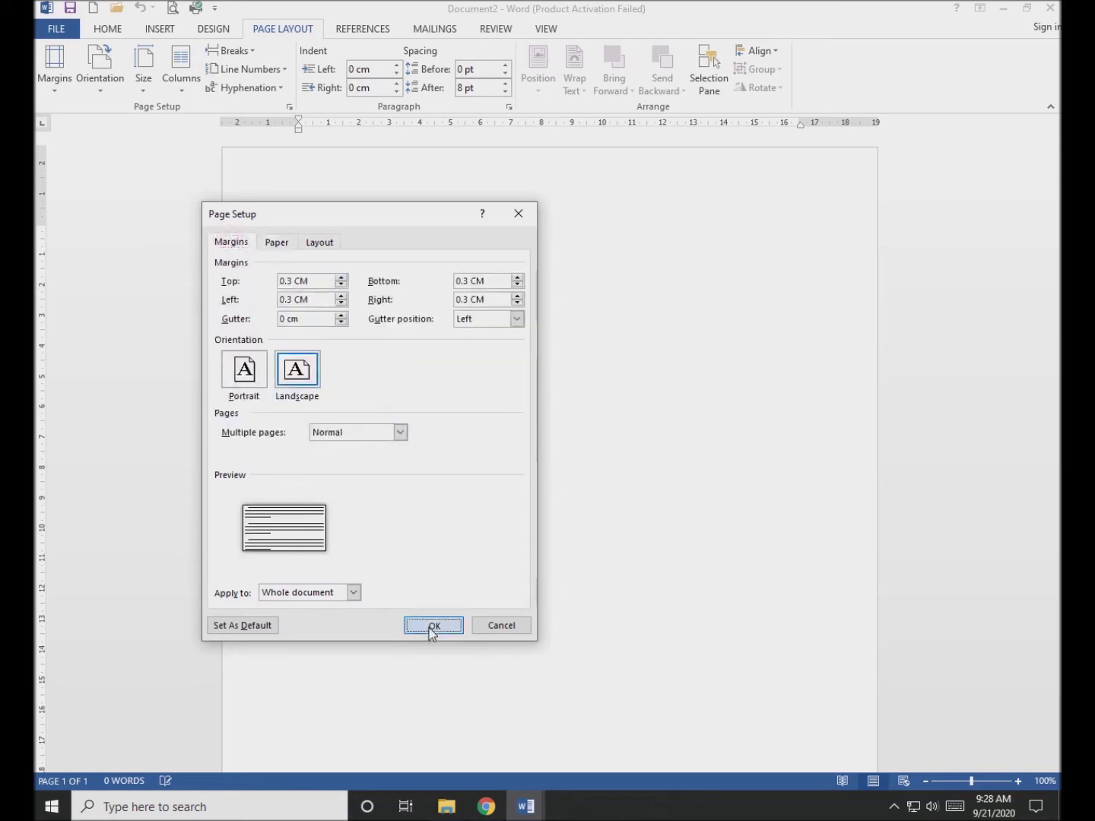
click(429, 626)
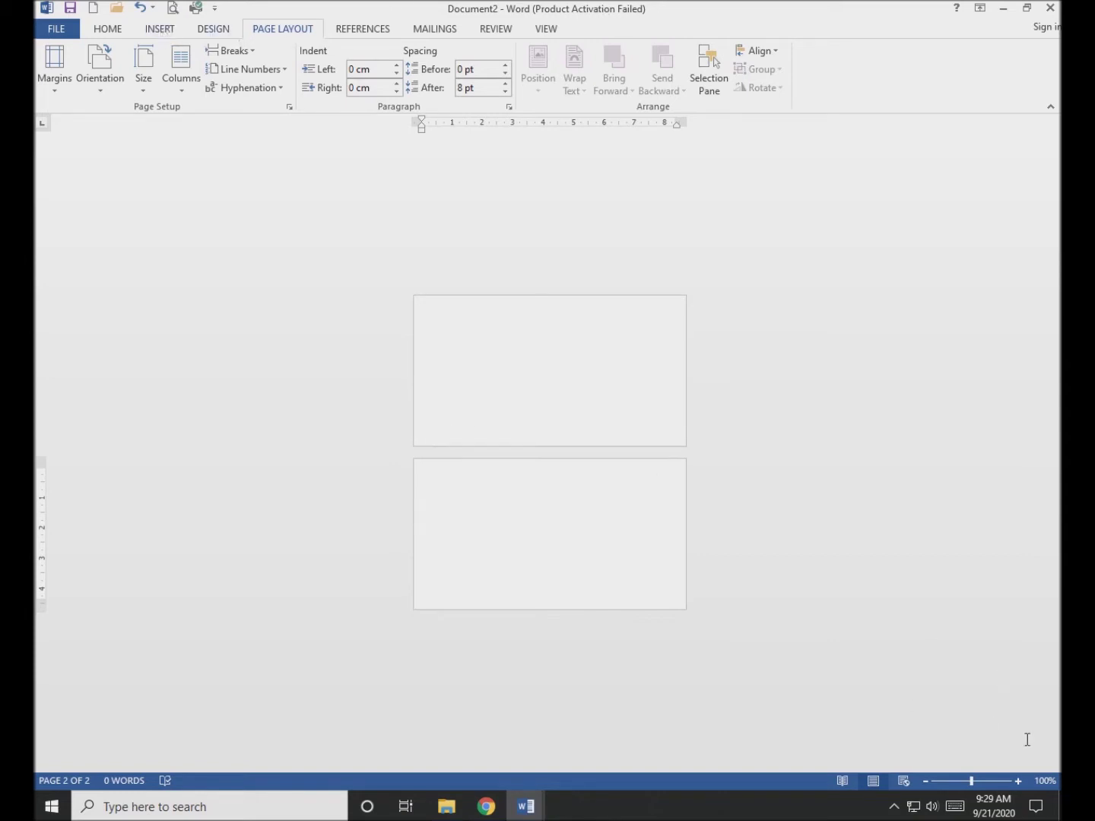
Draw a rectangle stretched to cover the entire first card
click(1018, 782)
click(1018, 781)
click(1018, 781)
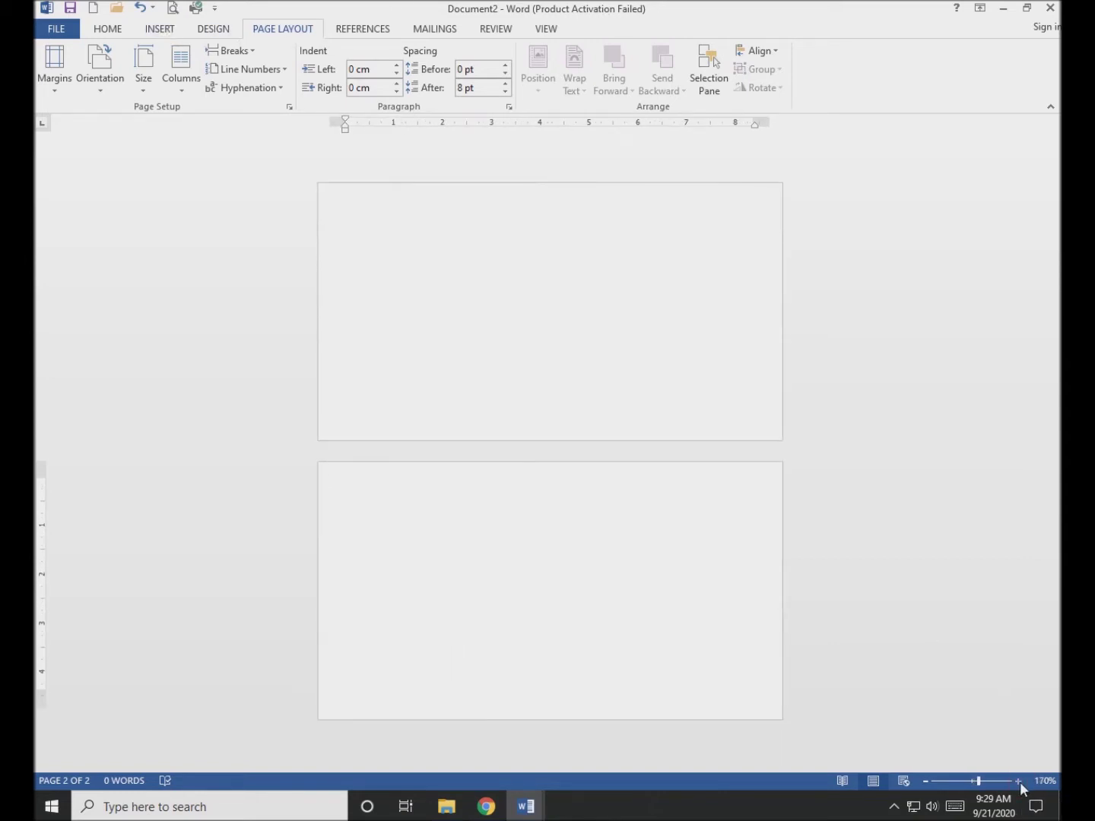
click(1019, 781)
click(160, 28)
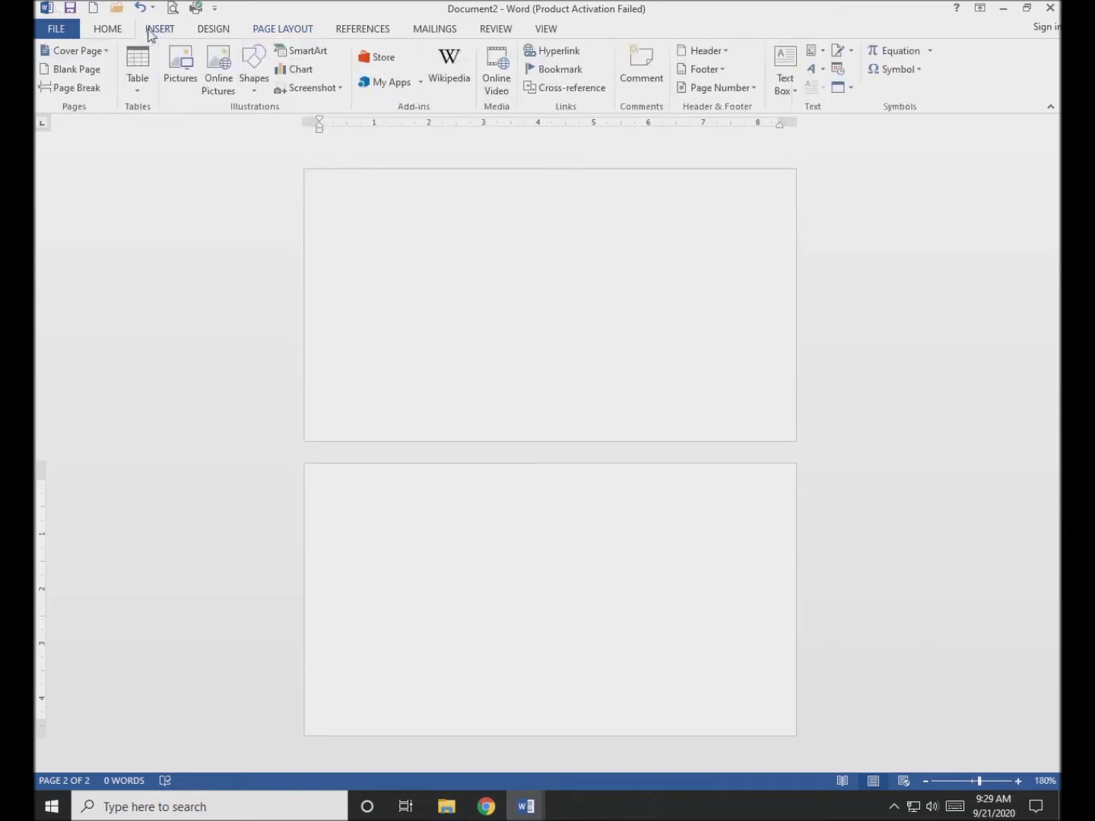
click(254, 76)
click(345, 174)
drag(315, 179, 685, 372)
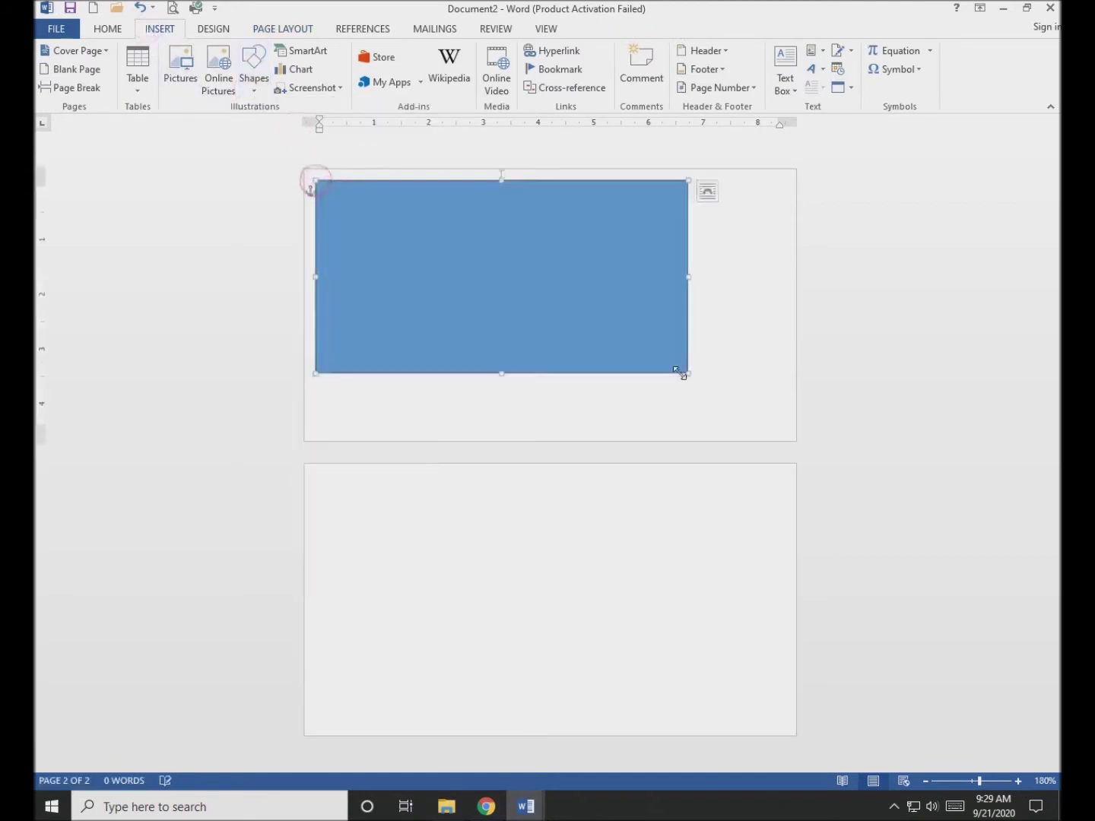
drag(586, 244, 573, 234)
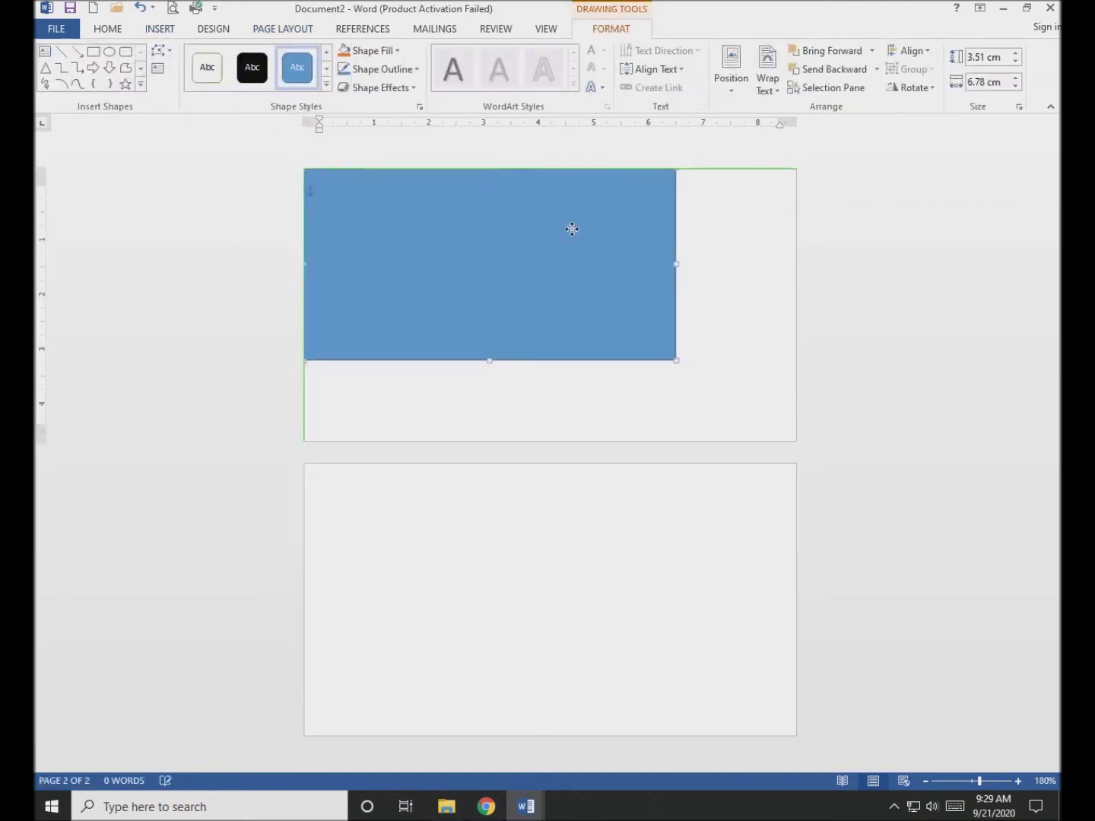
drag(675, 362, 797, 440)
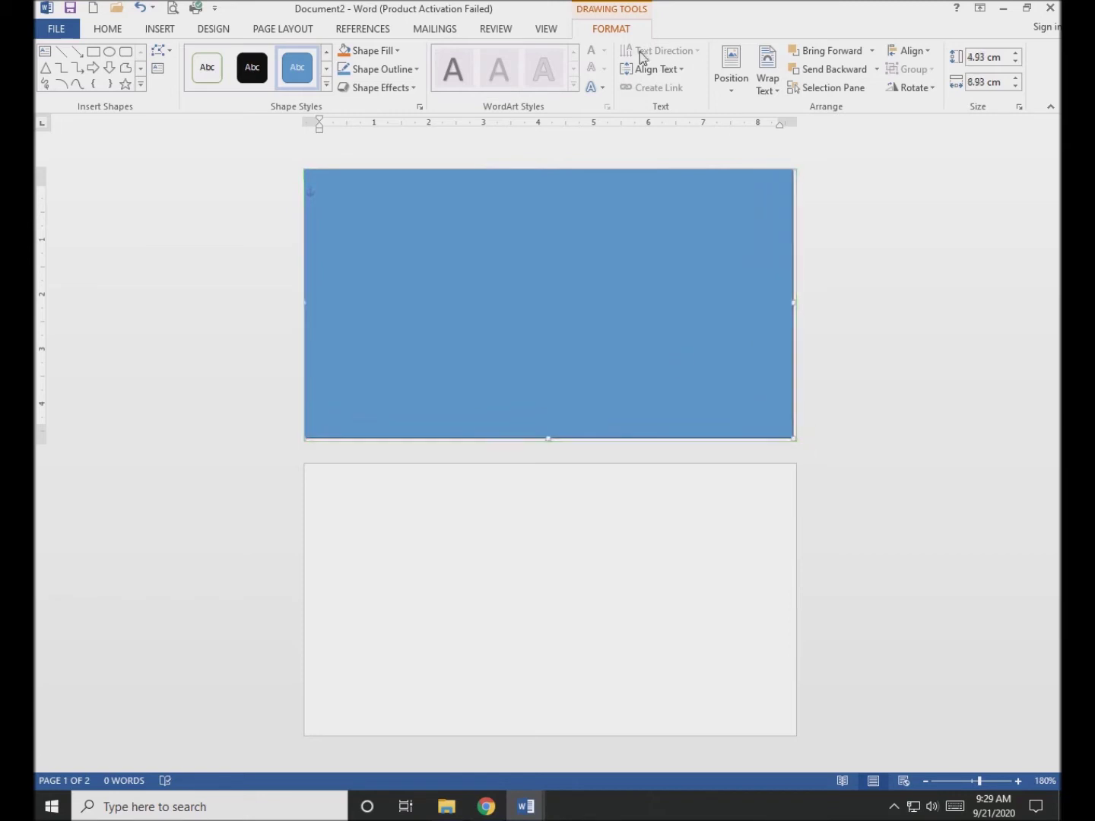
drag(808, 455, 816, 459)
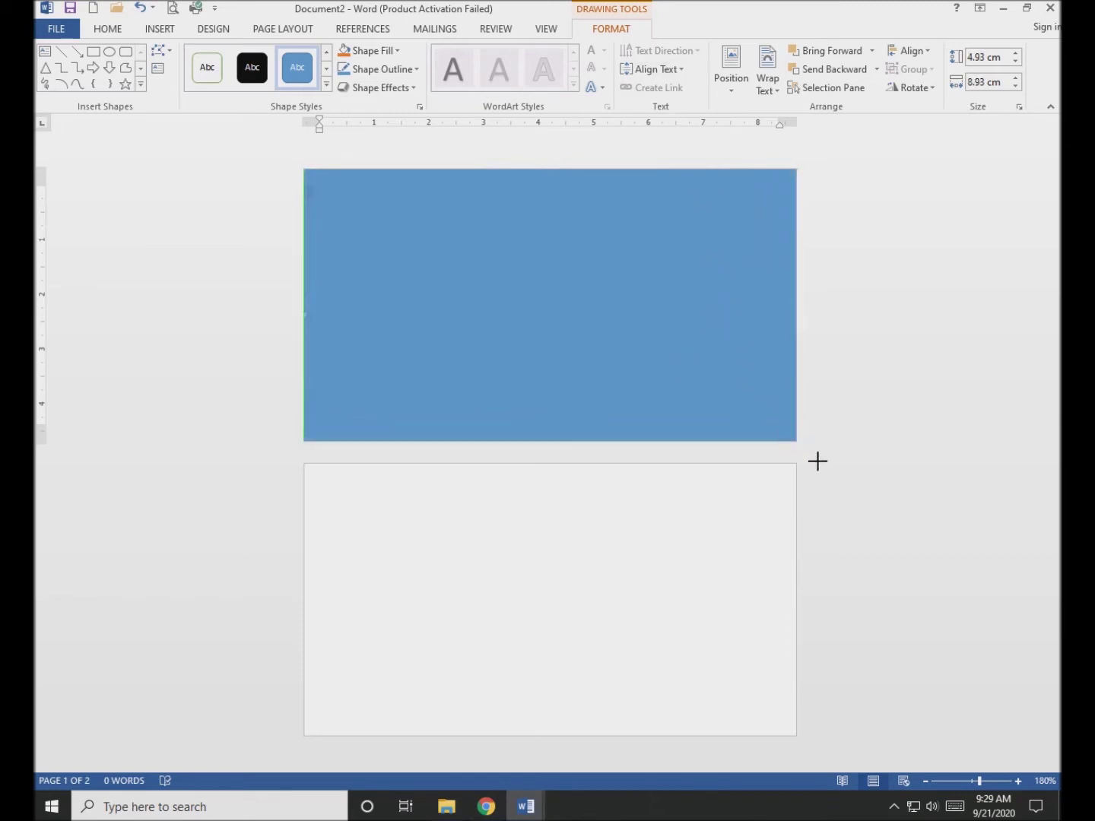
Fill the rectangle dark grey and paste a copy aligned over the second card
click(396, 52)
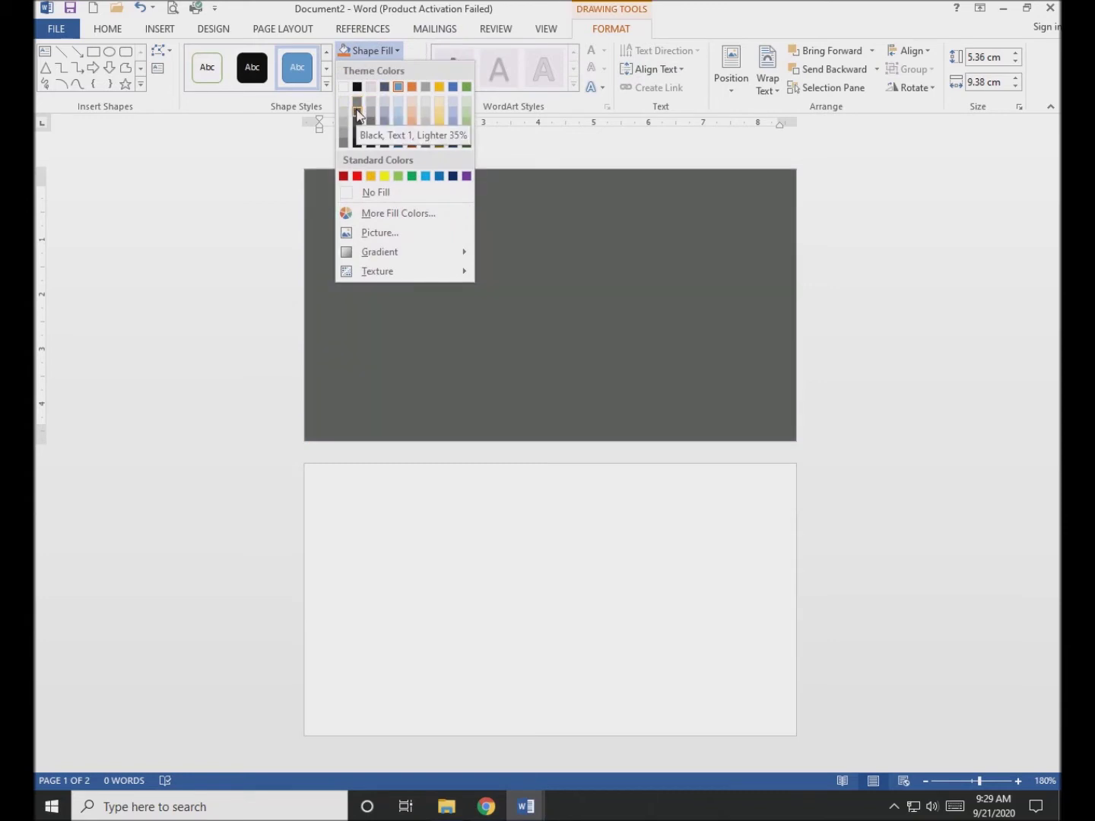
click(357, 116)
click(418, 70)
click(381, 212)
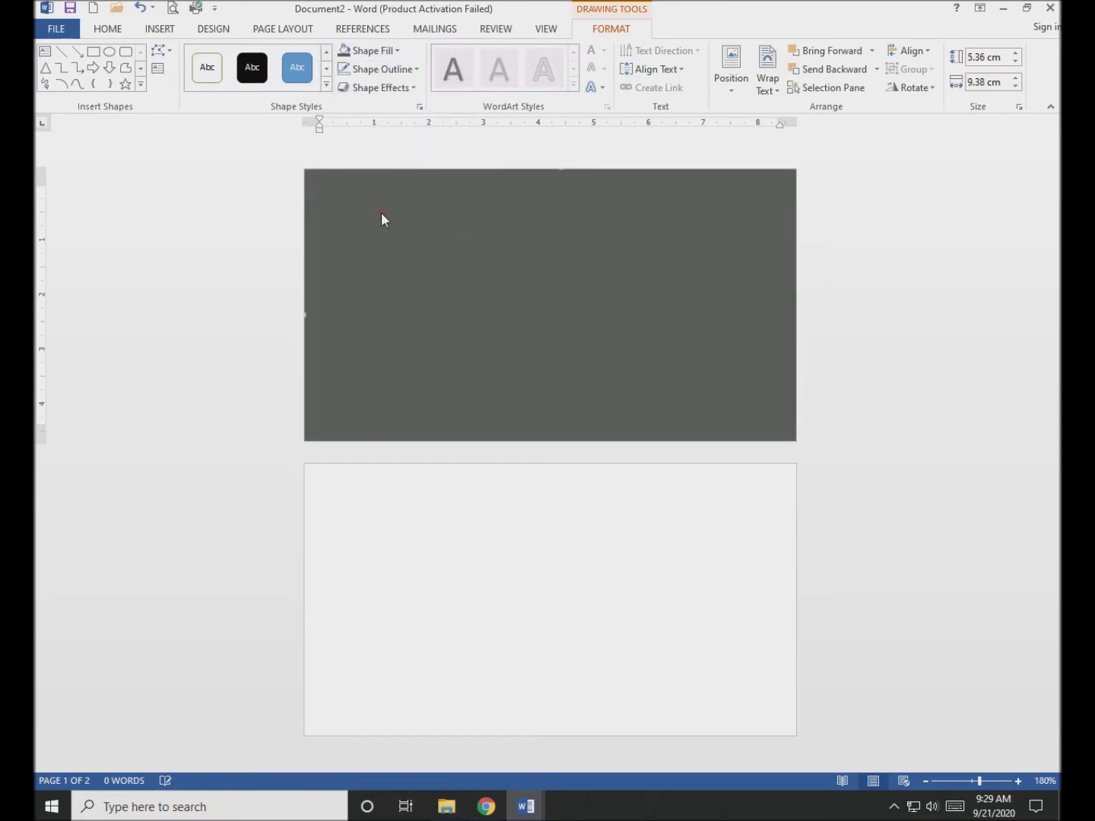
click(102, 31)
click(414, 566)
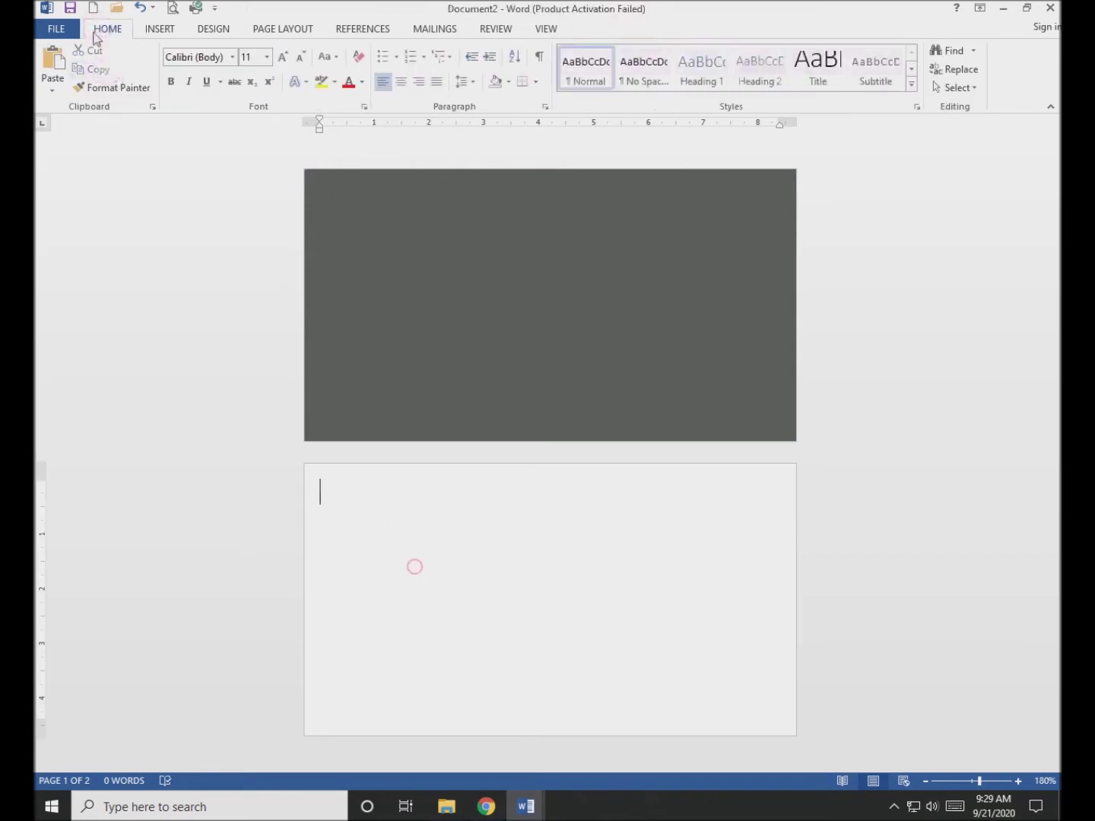
click(51, 65)
drag(509, 492, 468, 524)
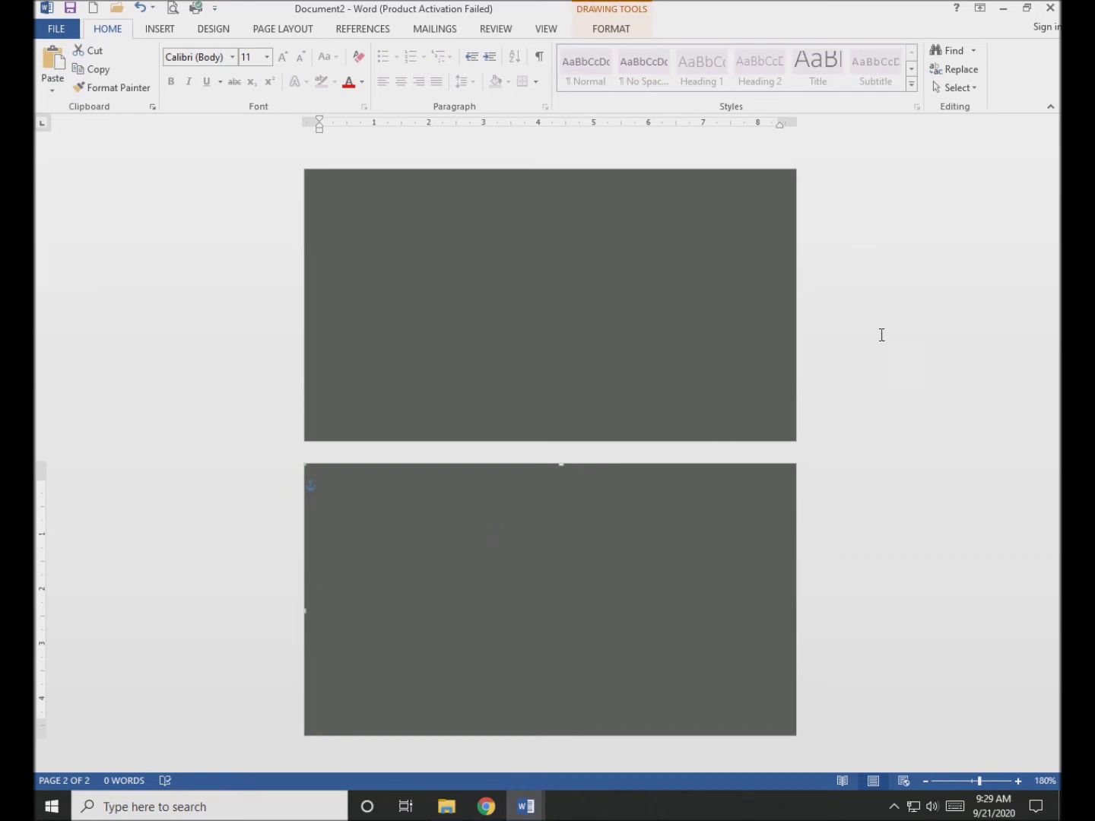
click(598, 196)
click(158, 28)
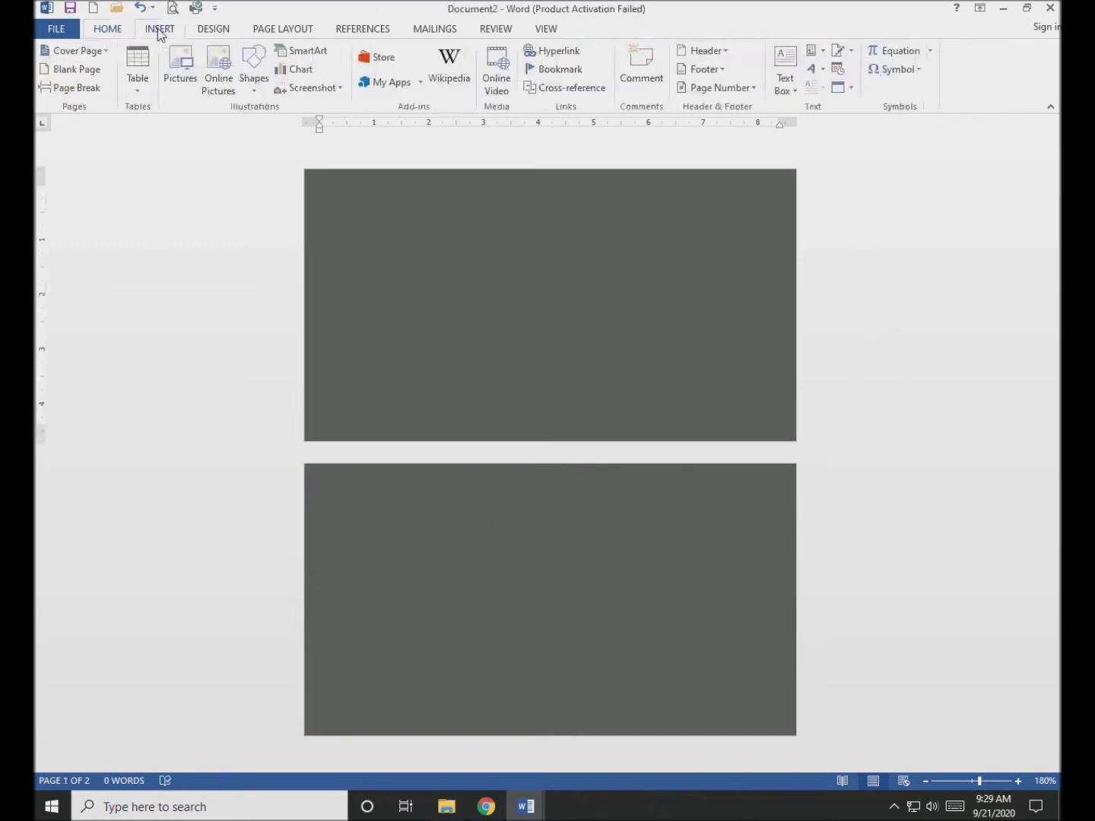
Draw a hexagon from the first card's top-left corner across most of the card
click(257, 83)
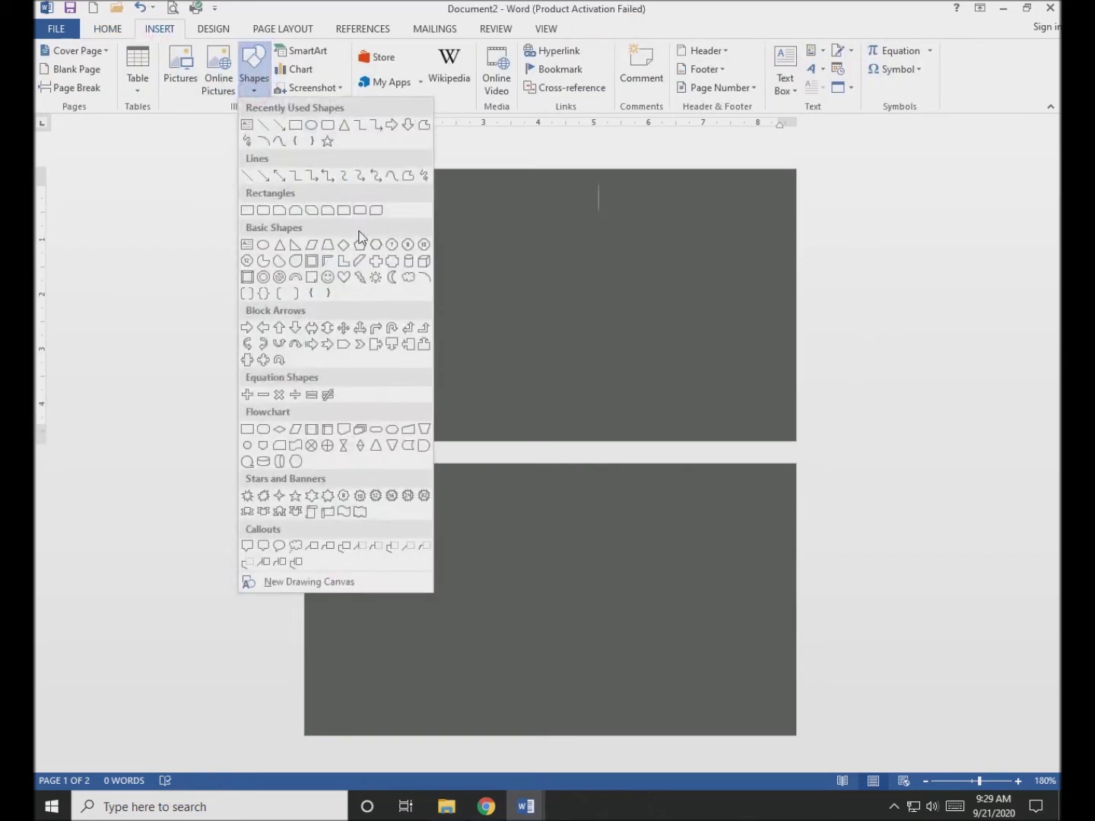
click(378, 245)
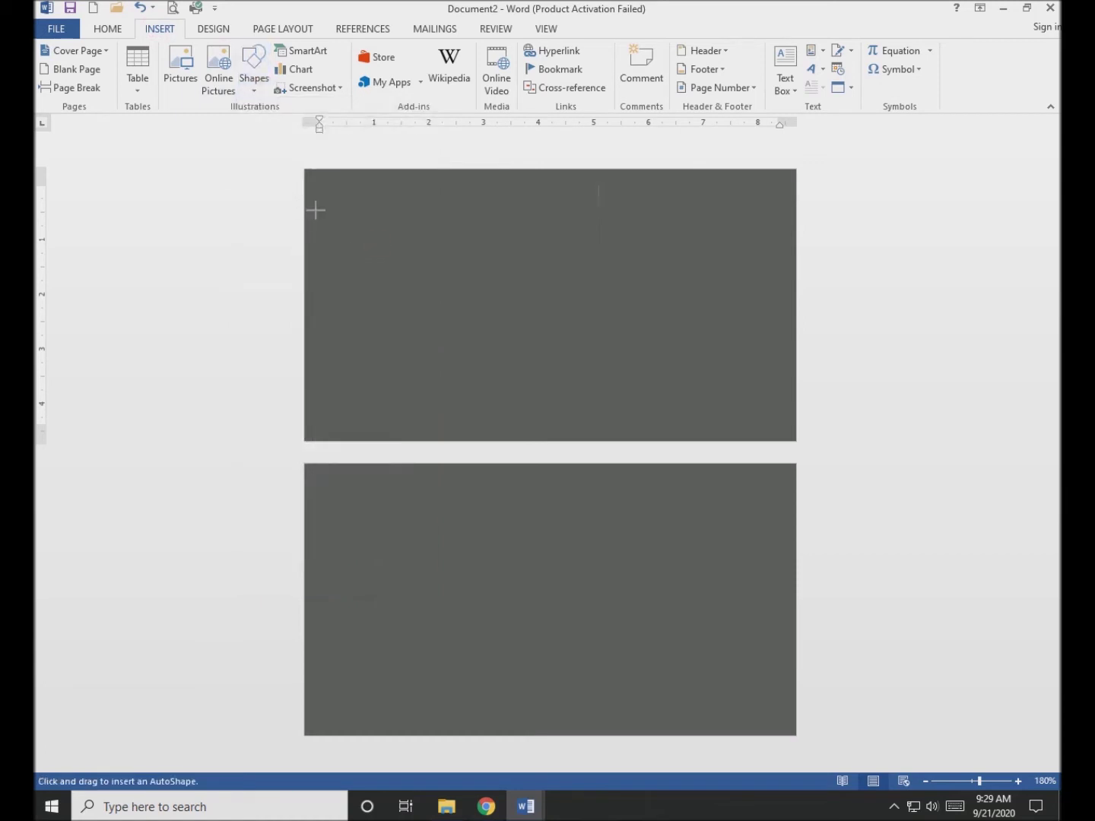
drag(320, 202, 582, 445)
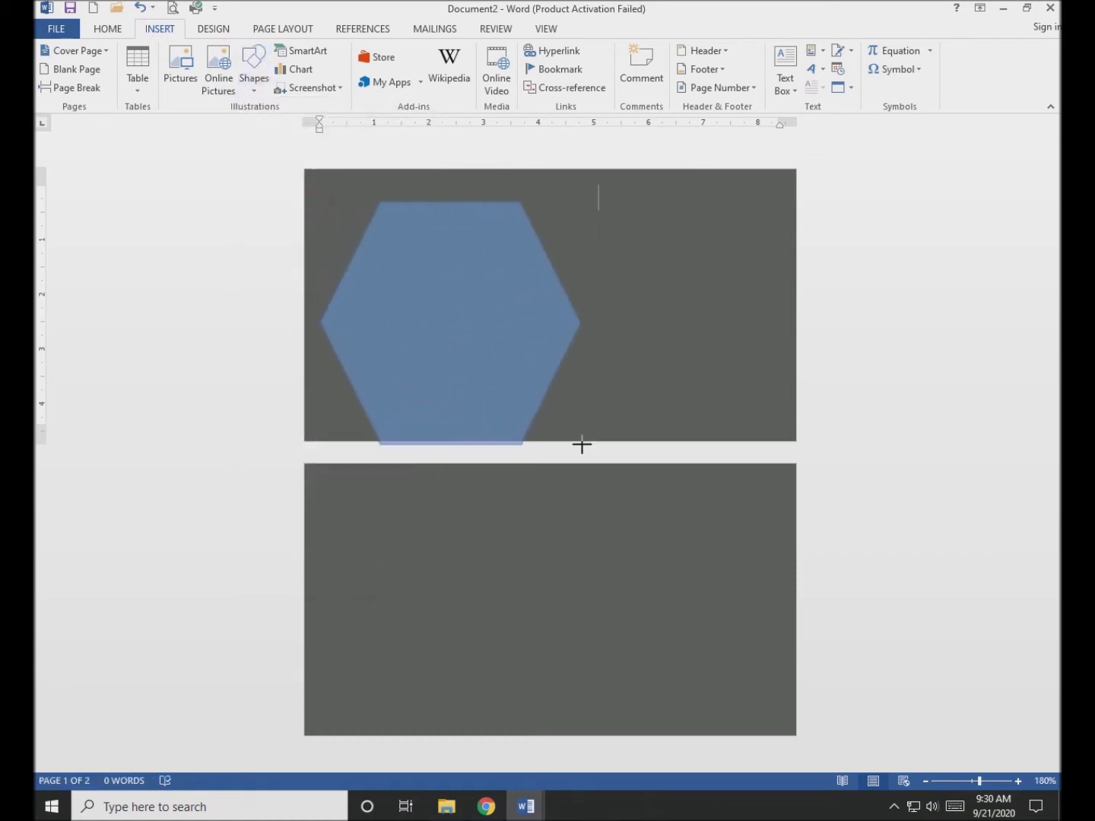
drag(448, 313, 392, 281)
drag(490, 379, 676, 475)
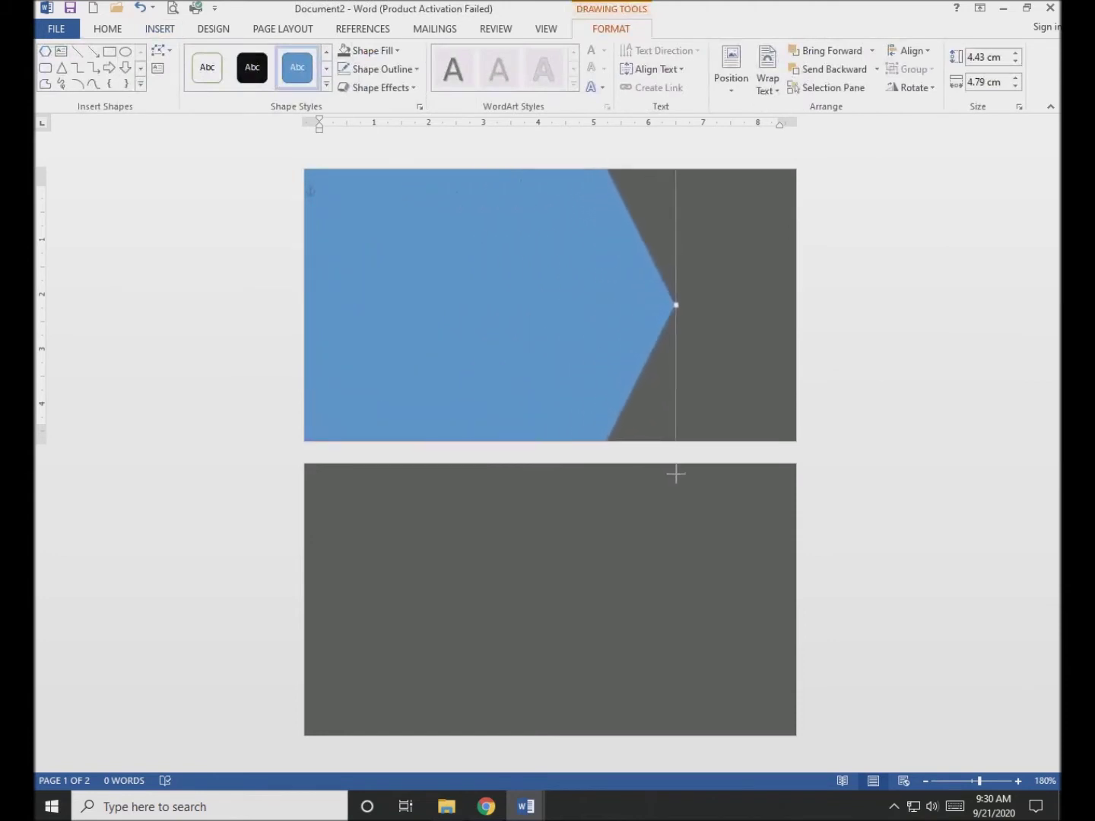
Fill the hexagon orange, remove its outline, and add a bottom-right offset shadow
click(395, 51)
click(432, 210)
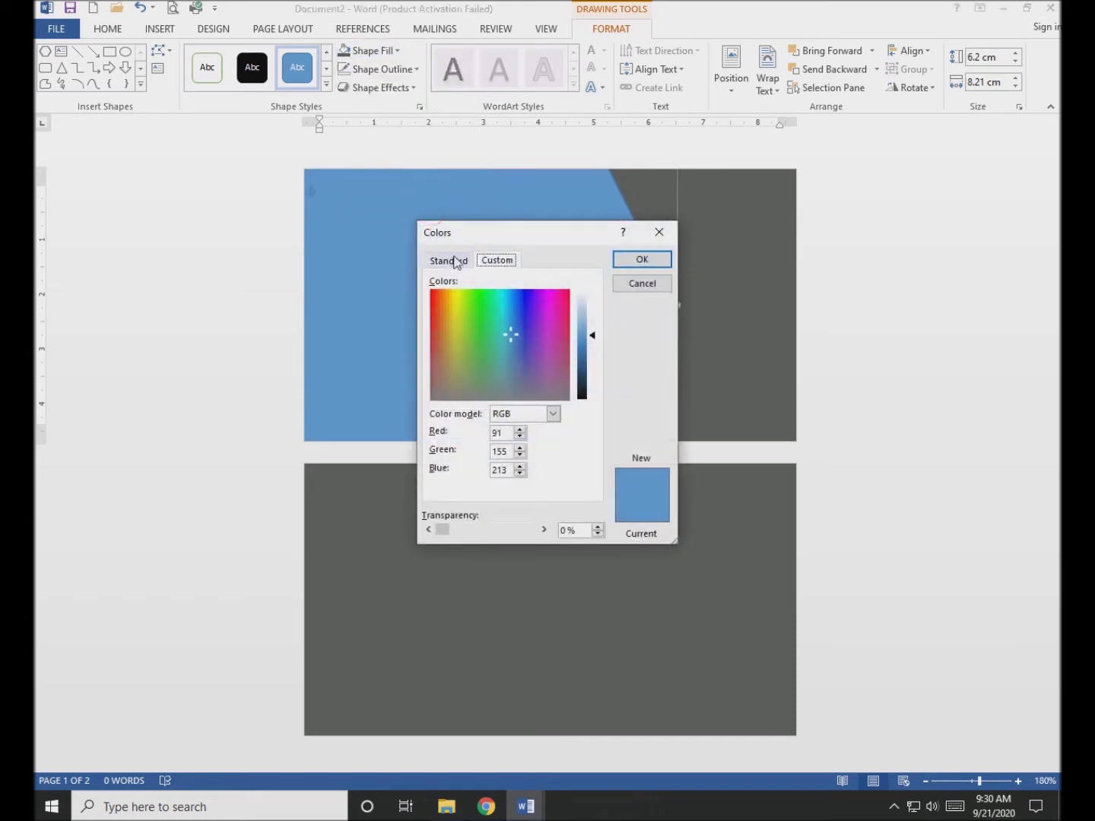
click(450, 262)
click(515, 398)
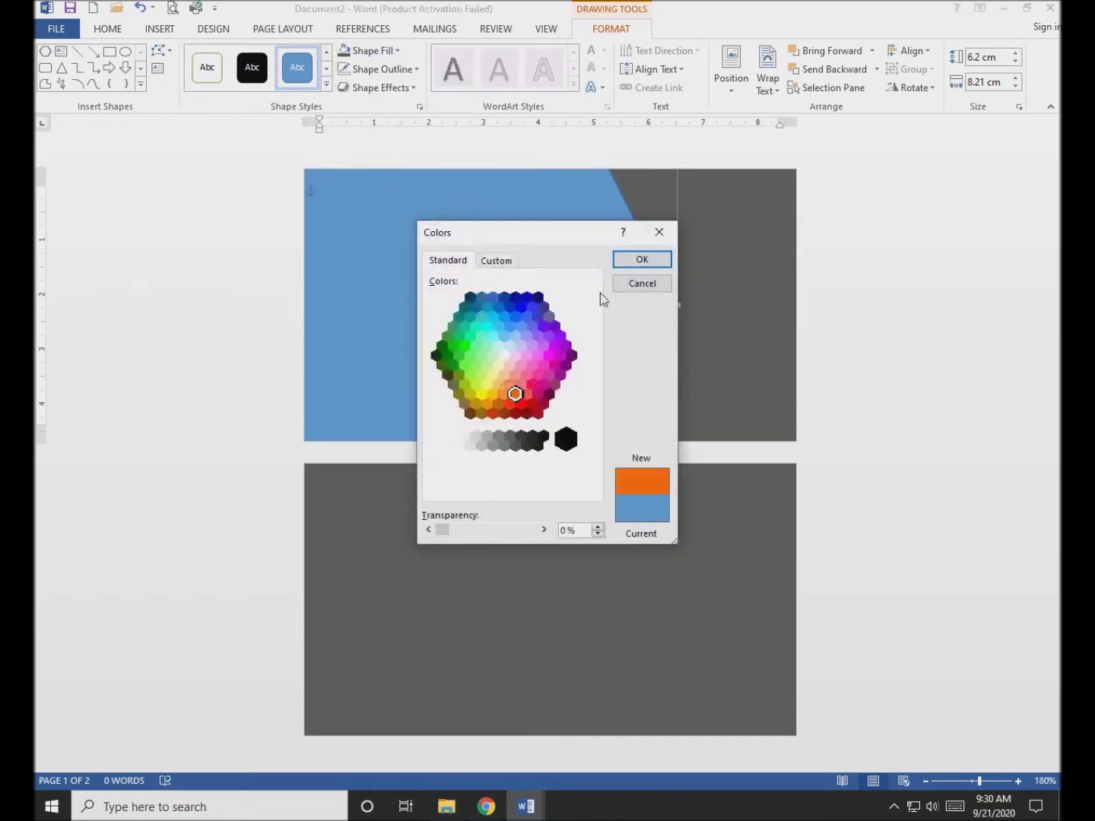
click(642, 260)
click(418, 75)
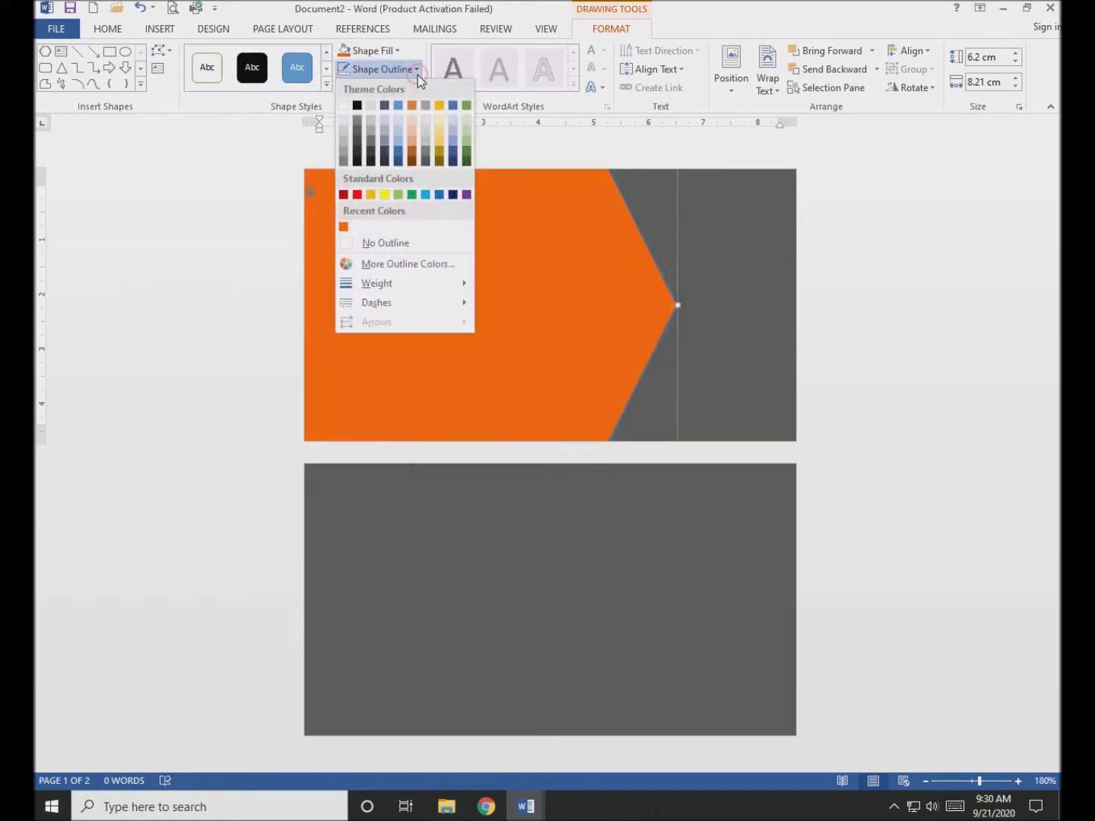
click(405, 254)
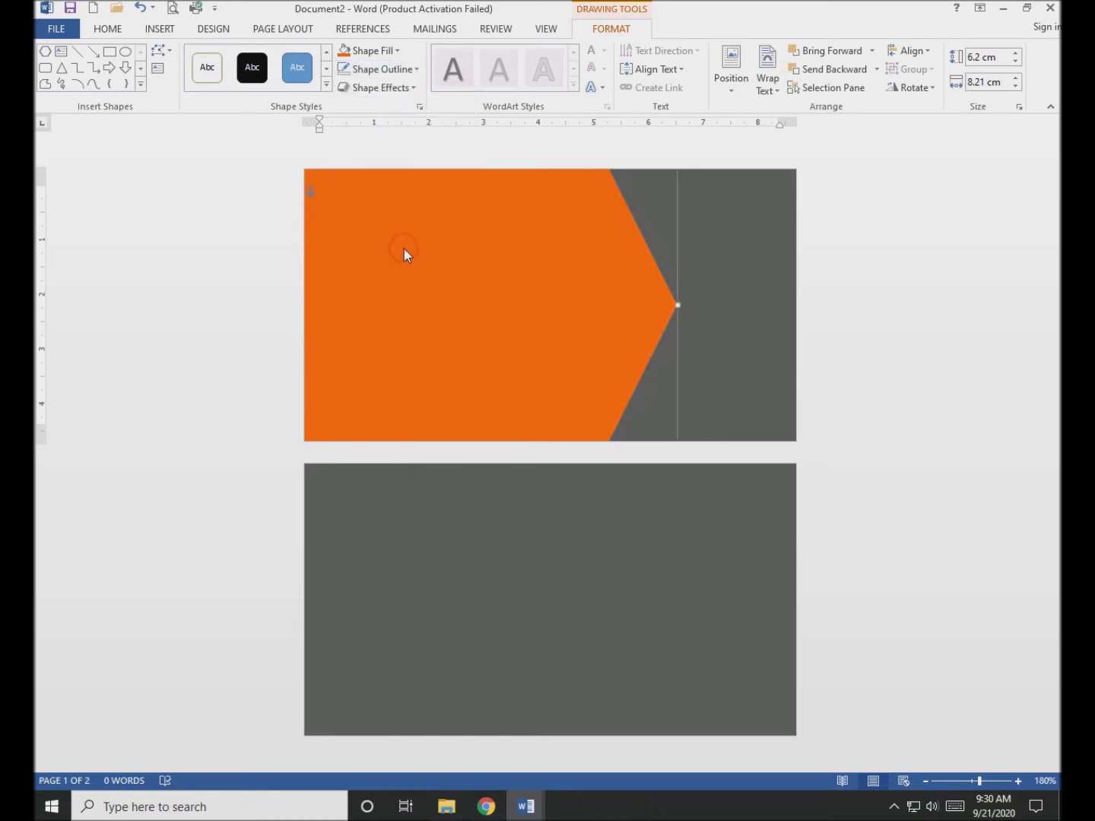
click(416, 90)
mouse_move(392, 152)
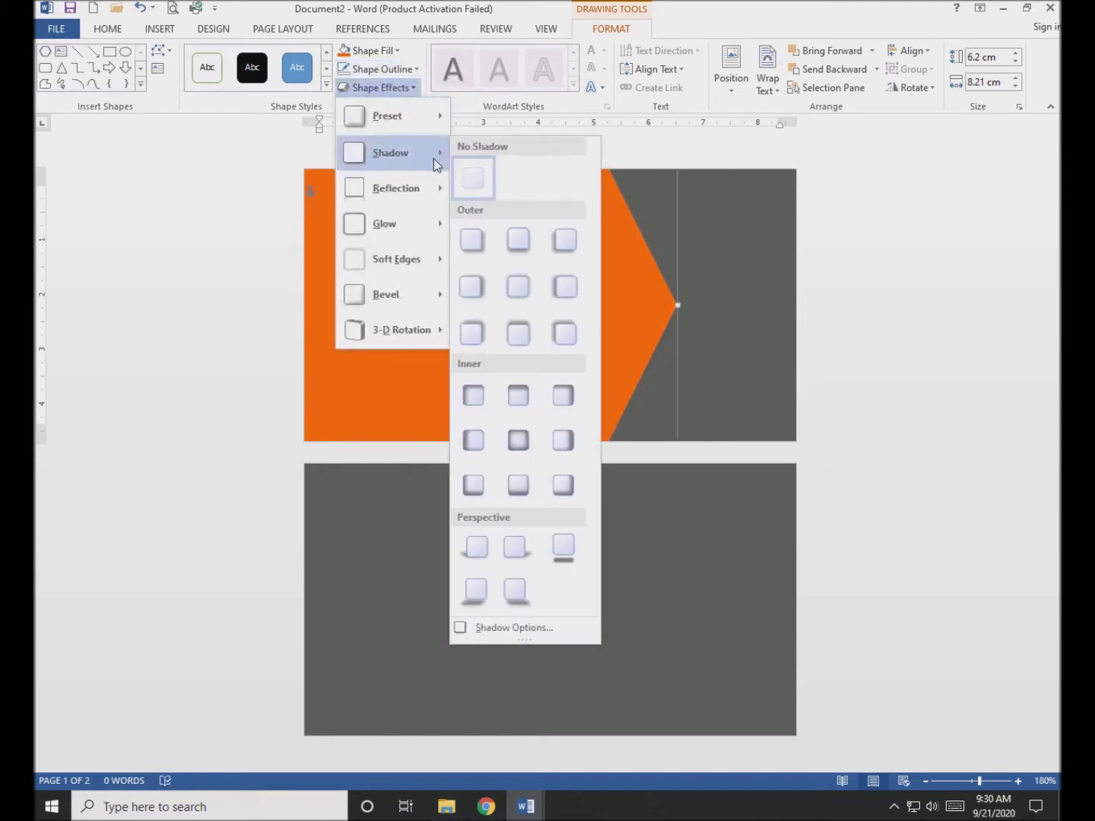
click(476, 244)
Copy the orange hexagon to the second card's right side with a bottom-left shadow
click(105, 29)
click(97, 69)
click(51, 64)
mouse_move(591, 559)
mouse_down()
mouse_move(714, 559)
mouse_move(702, 536)
mouse_up()
click(613, 29)
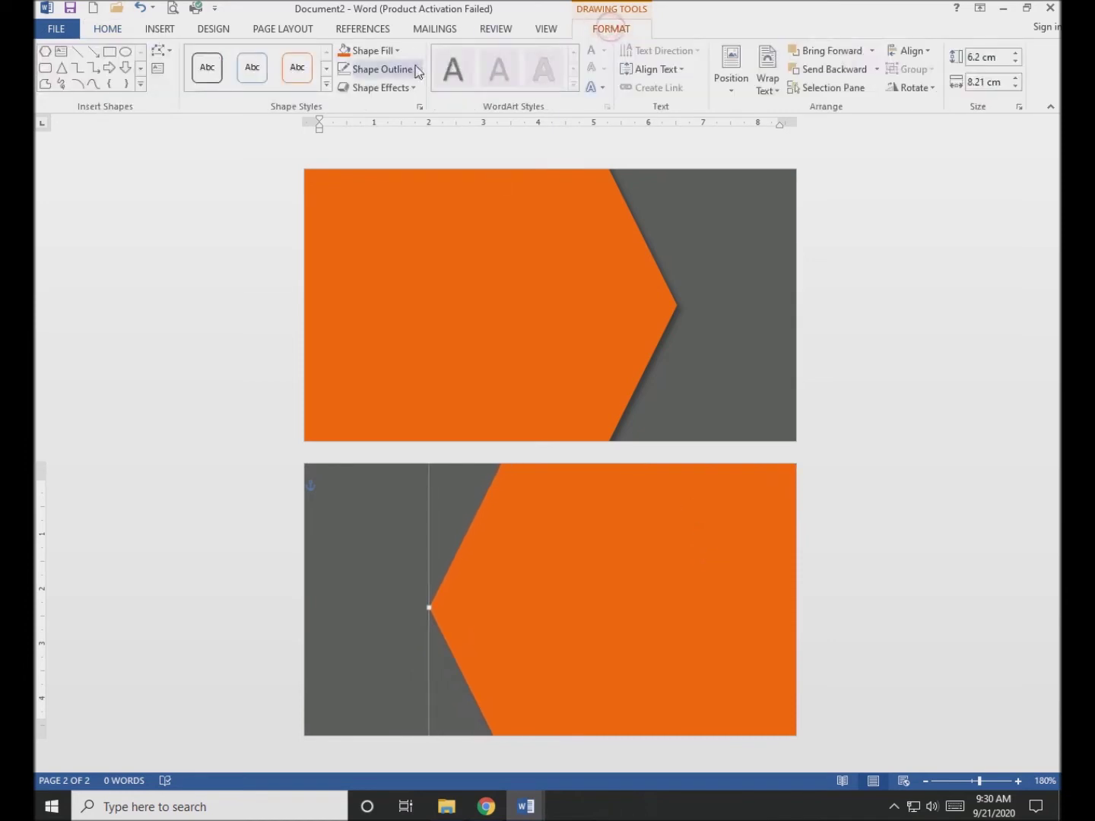
click(381, 87)
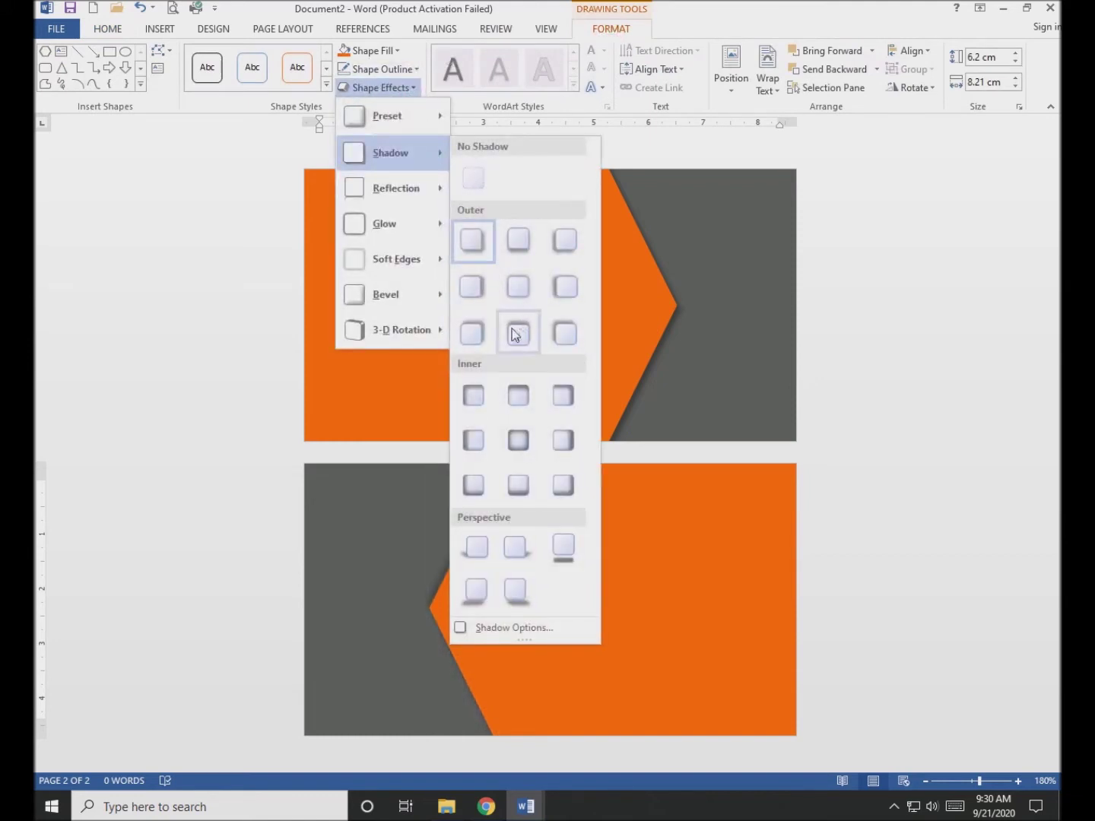
click(563, 241)
click(852, 337)
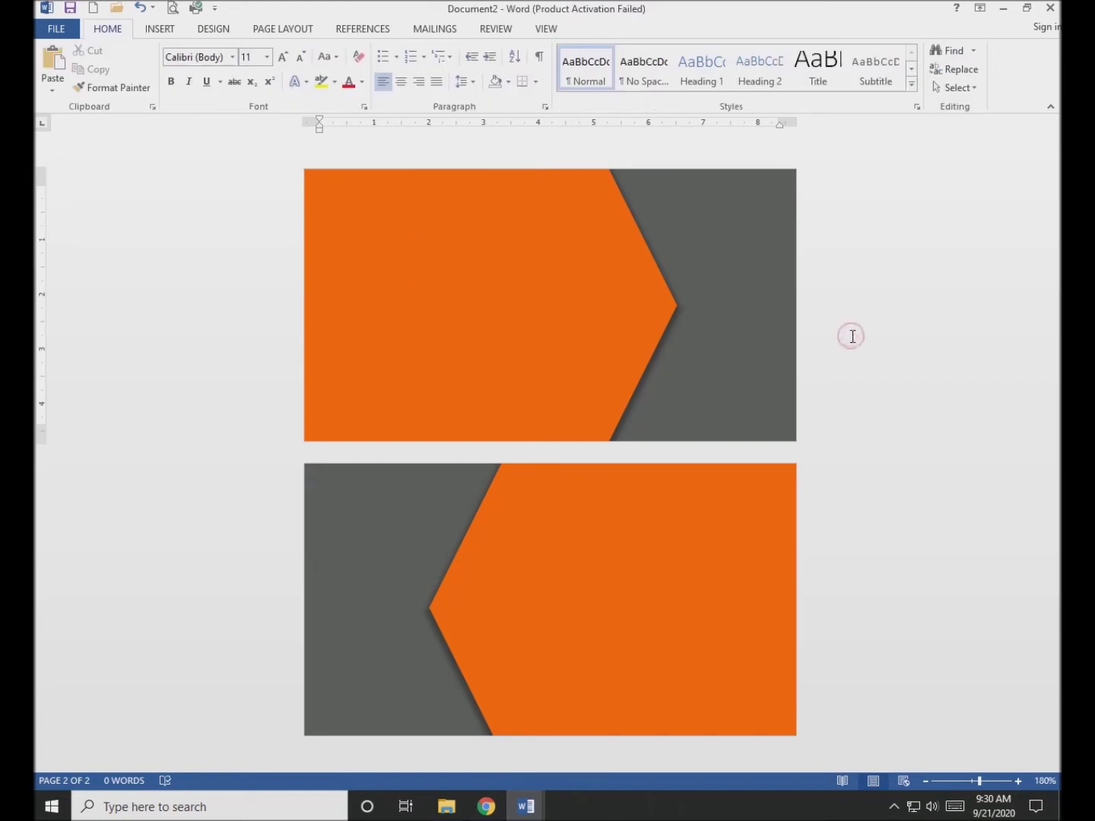
click(161, 29)
Draw a smaller hexagon on the first card at the orange–grey boundary
click(254, 69)
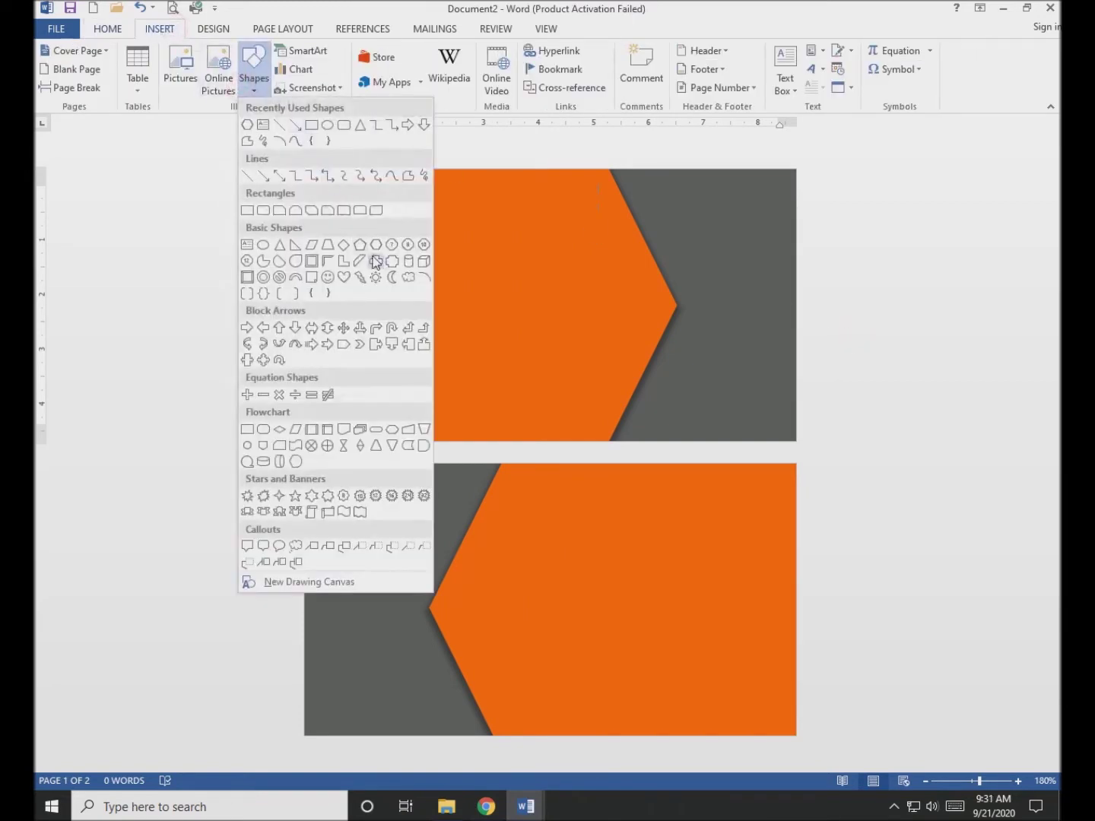
click(376, 244)
mouse_move(584, 229)
mouse_down()
mouse_move(708, 358)
mouse_move(771, 394)
mouse_up()
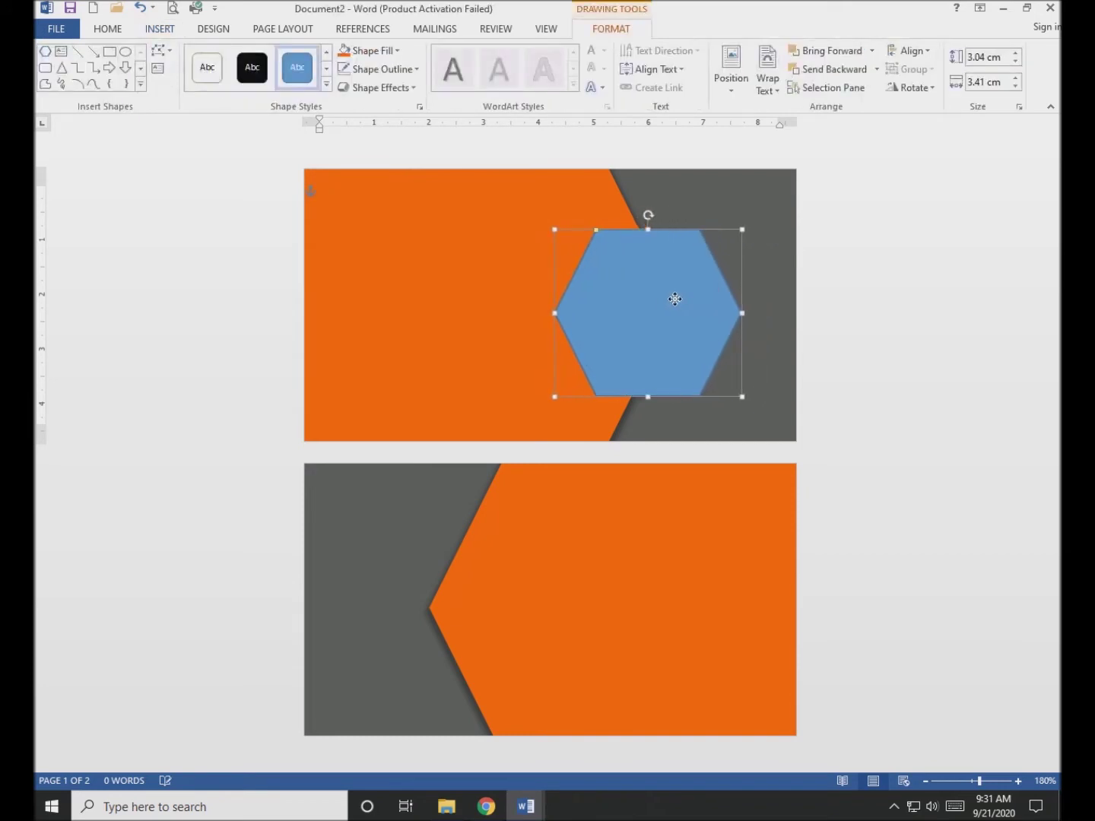
drag(670, 299, 675, 302)
Give the hexagon a dark grey fill, no outline, an inner shadow, and 15% transparency
click(399, 51)
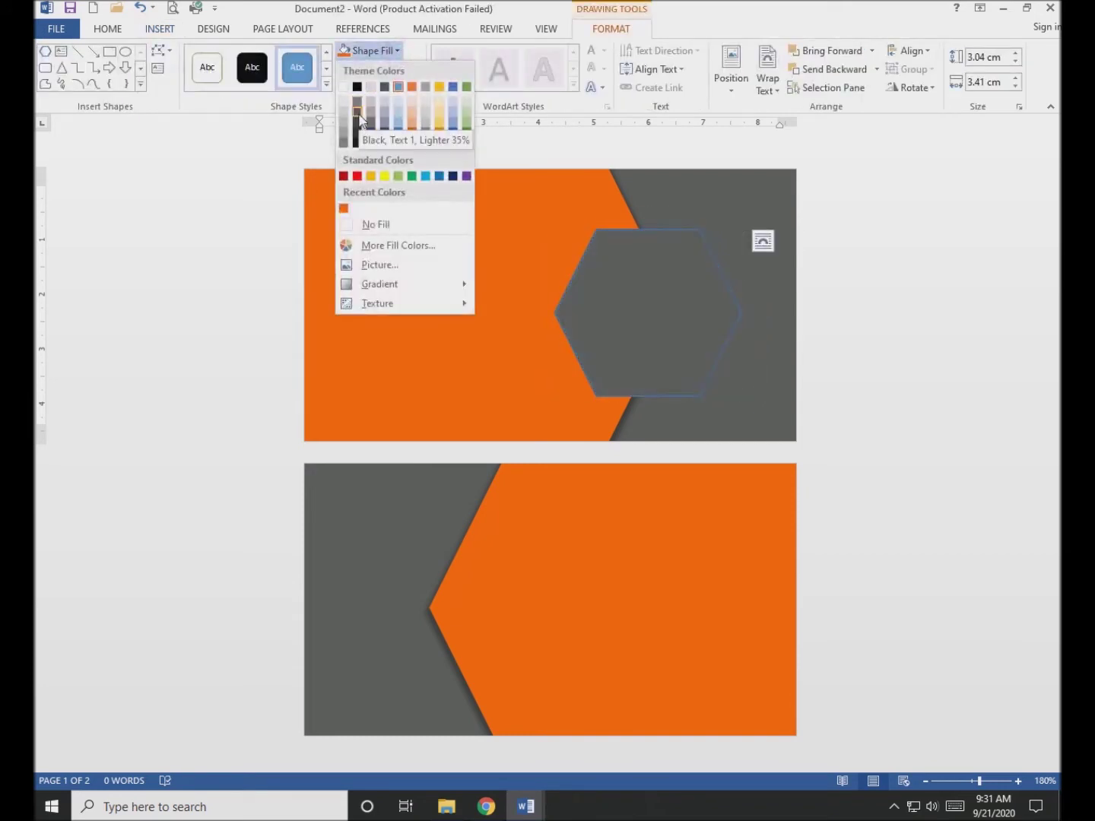
click(357, 113)
click(411, 68)
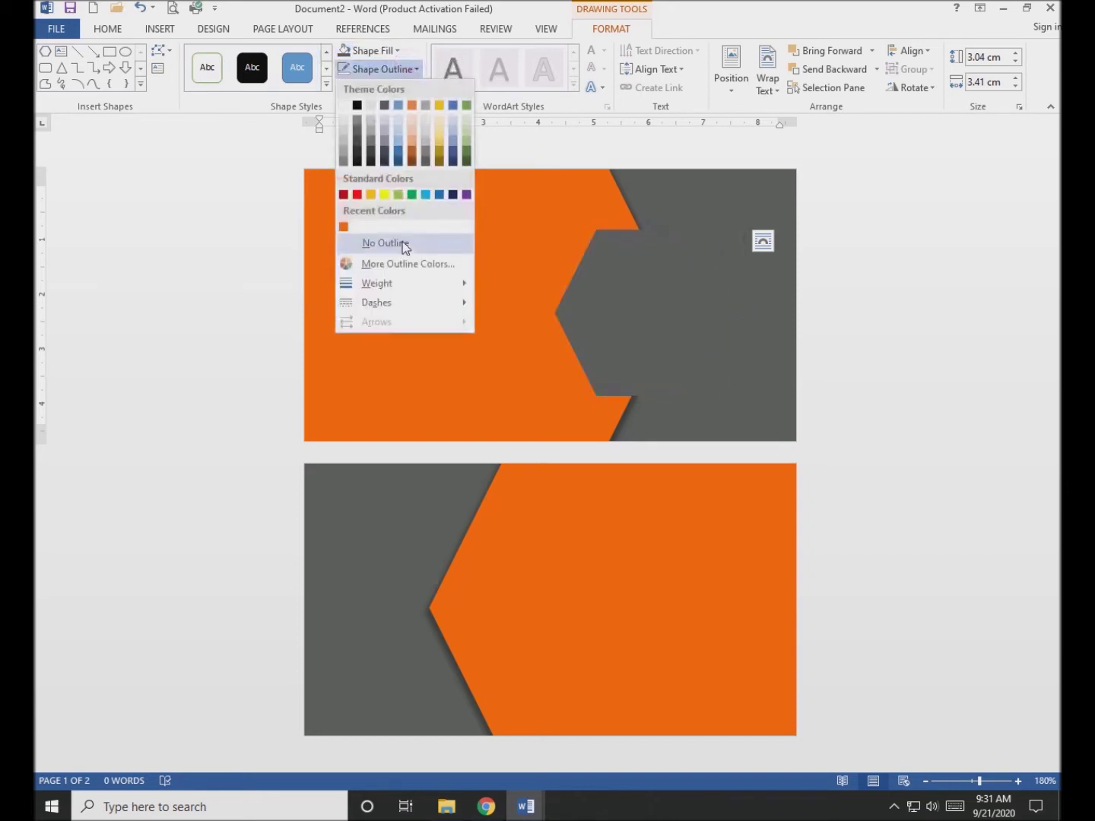
click(369, 243)
click(413, 89)
mouse_move(391, 153)
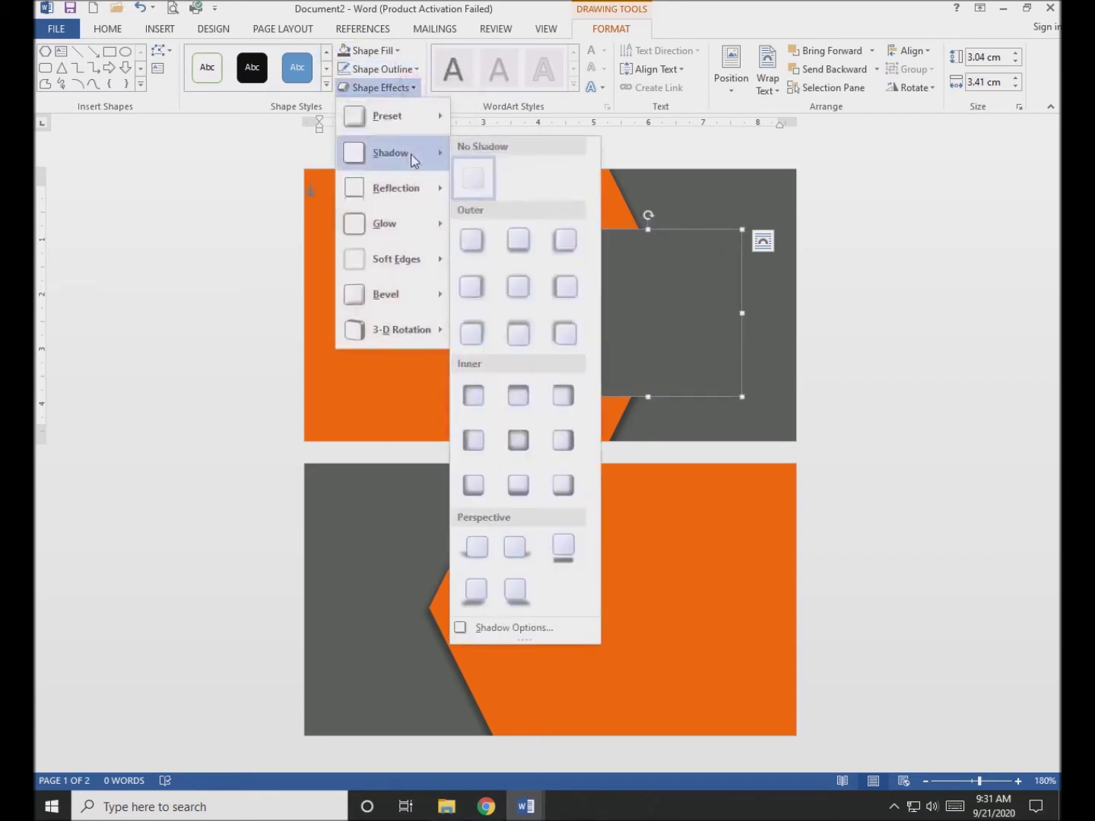
click(520, 440)
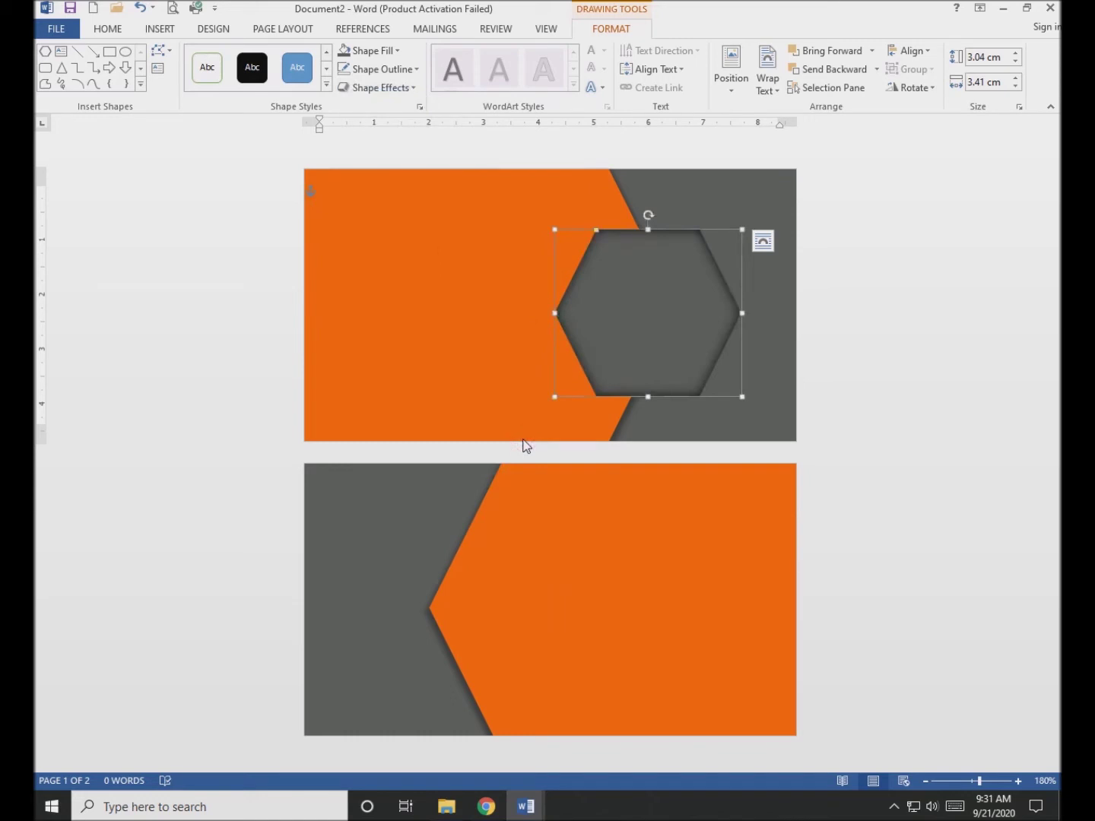
right_click(658, 326)
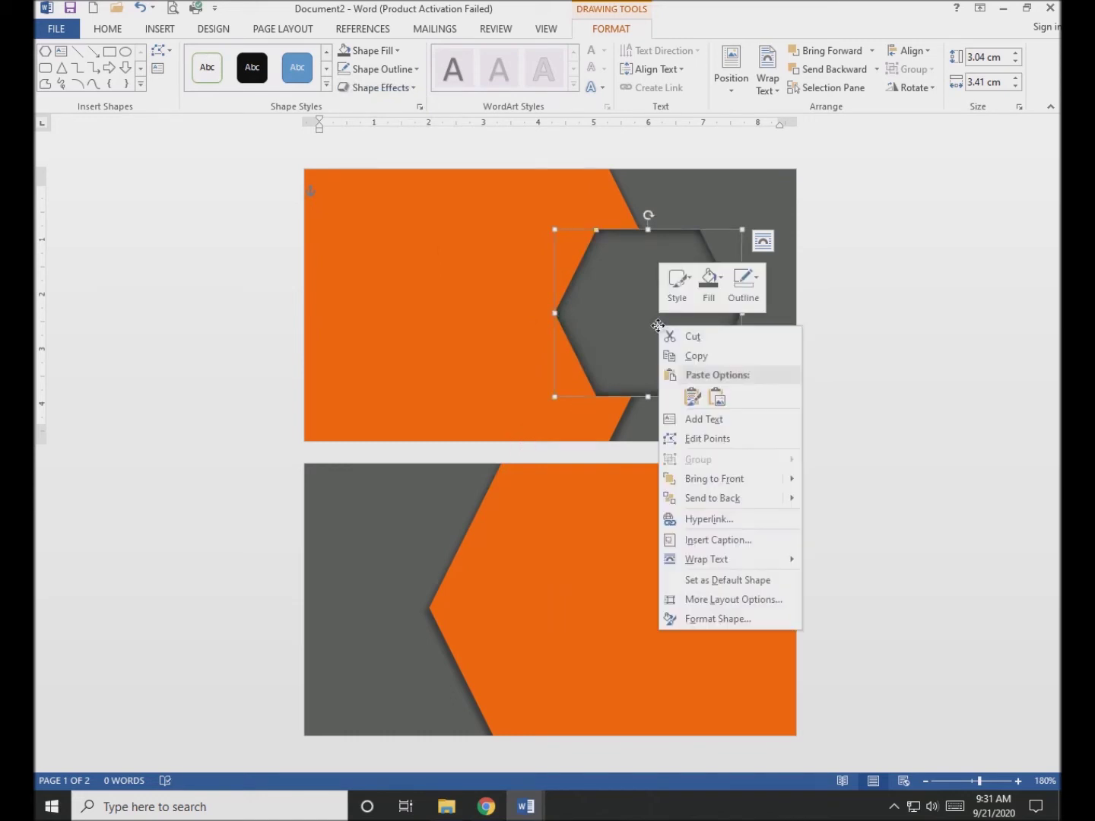
click(719, 621)
click(867, 200)
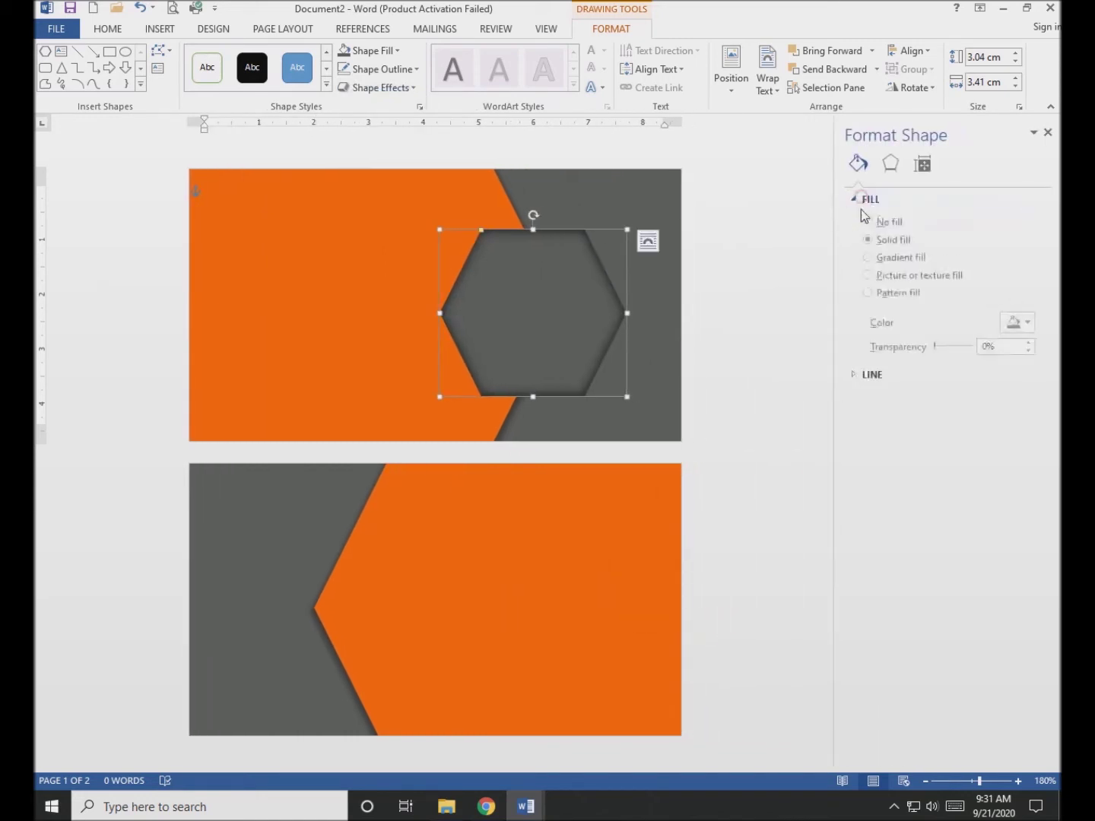
click(1032, 344)
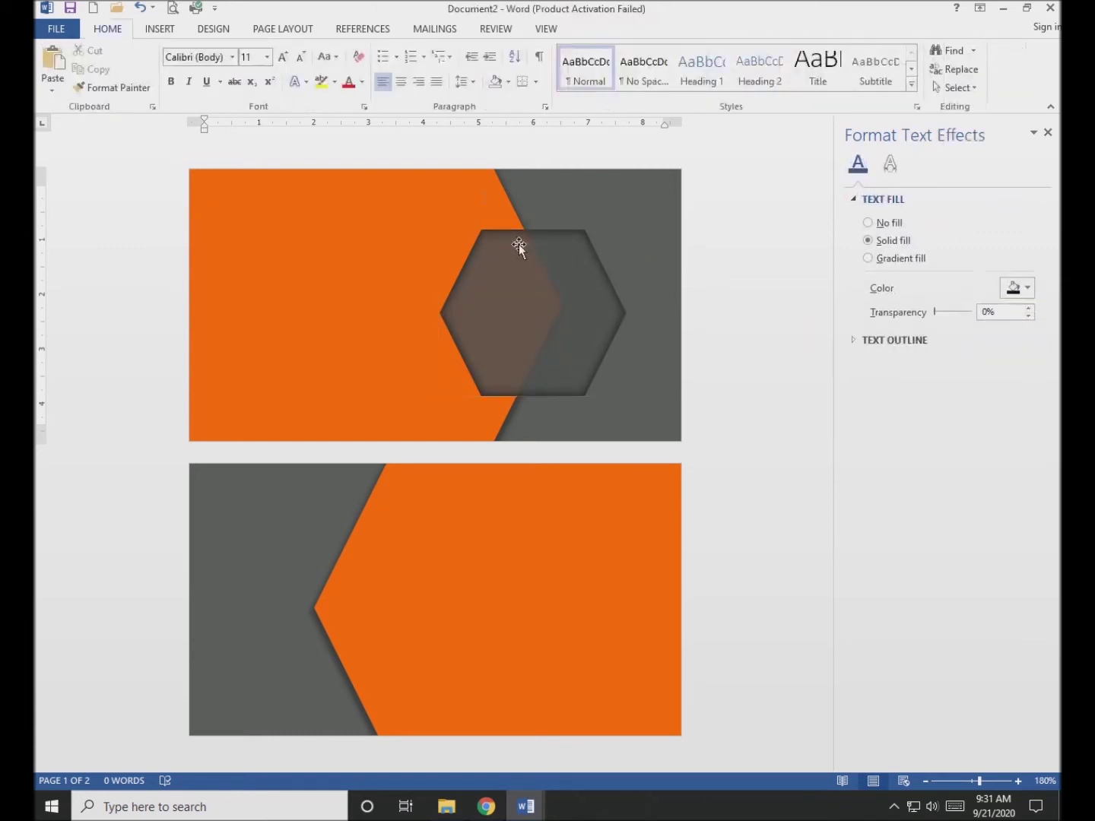
Paste a copy of the dark hexagon onto the left of the second card
click(102, 28)
click(110, 67)
click(53, 61)
mouse_move(560, 357)
mouse_down()
mouse_move(323, 604)
mouse_move(302, 593)
mouse_up()
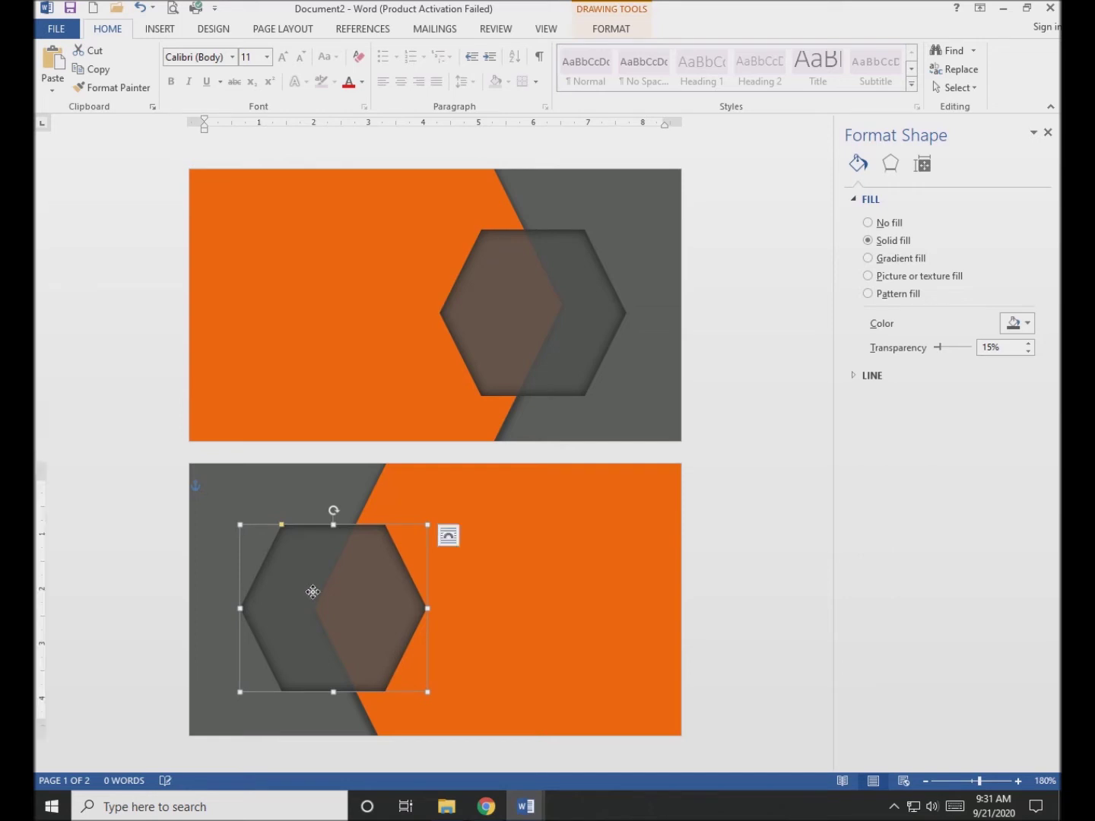
click(787, 407)
click(1048, 134)
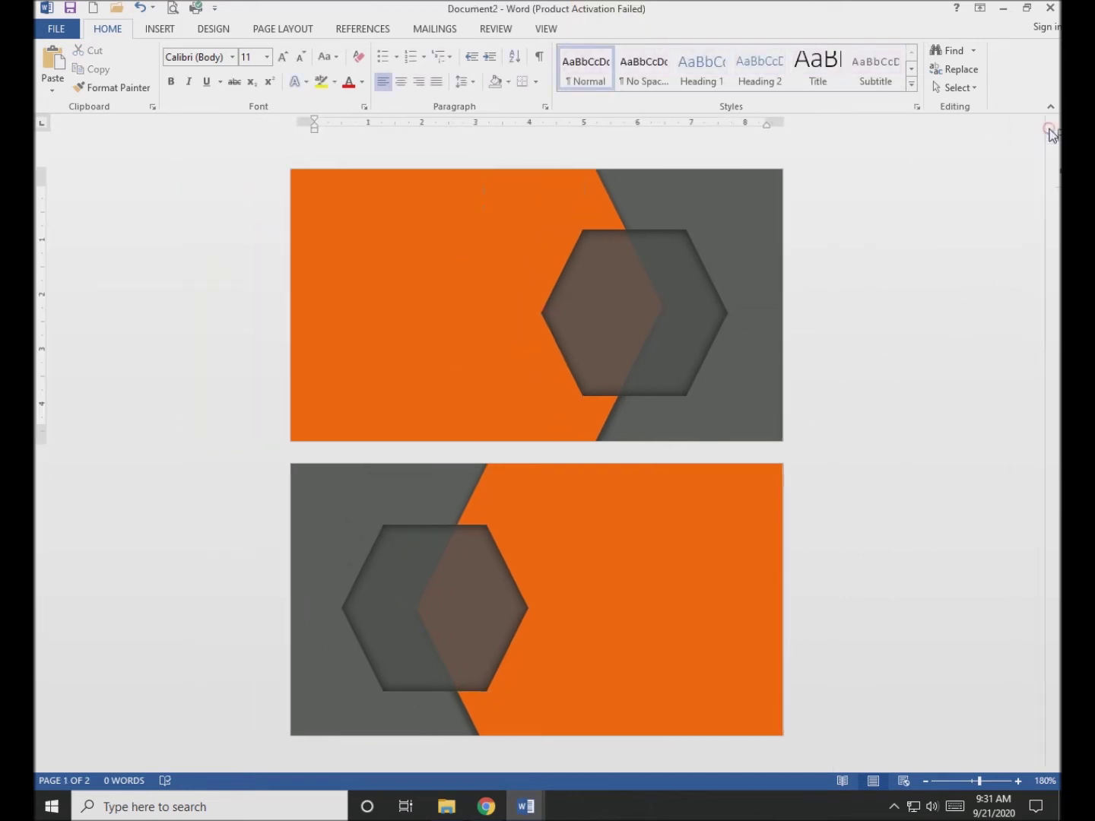
click(166, 31)
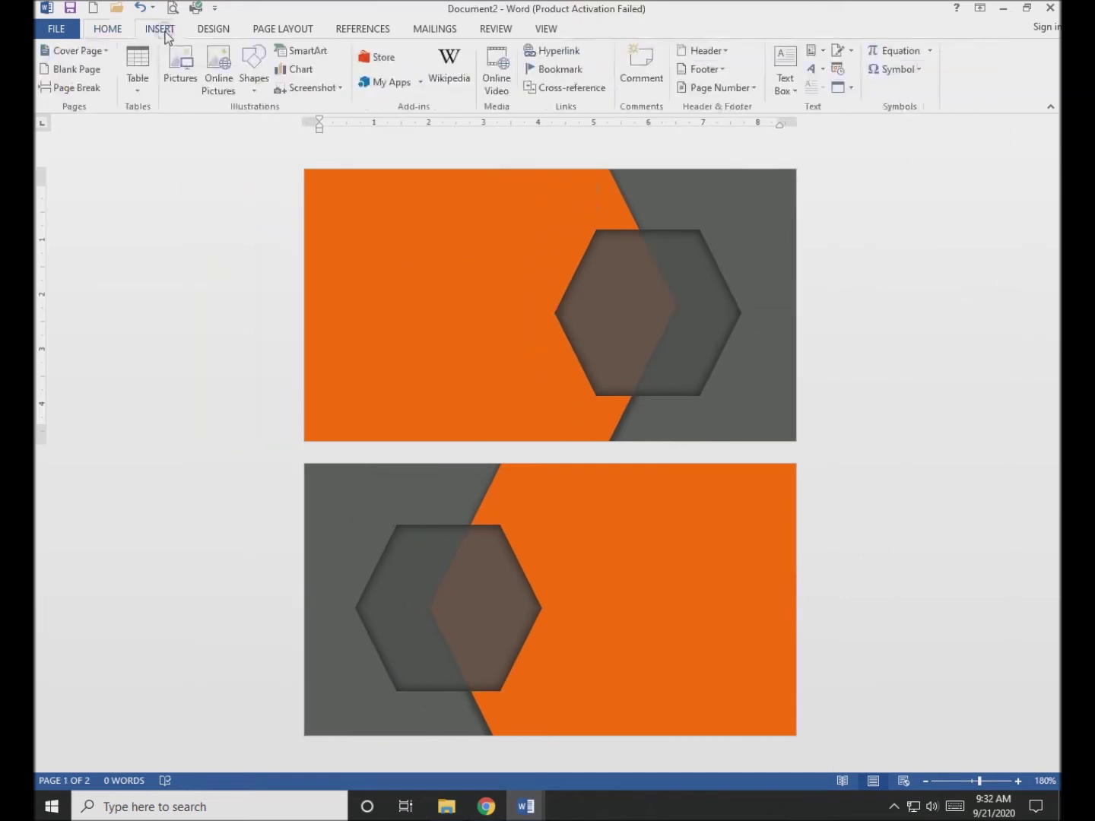
Insert the SMN LOGO picture from the NAME CARD folder, wrapped In Front of Text
click(175, 76)
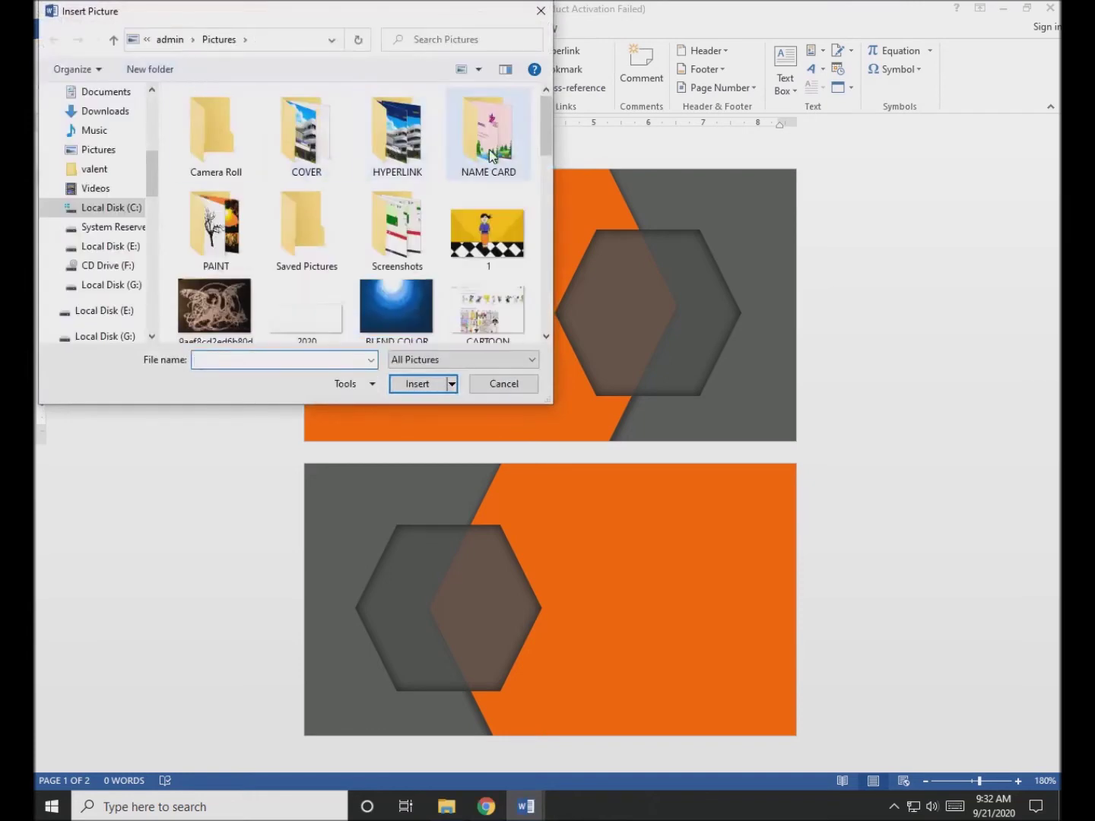
double_click(489, 137)
scroll(502, 298, down, 1)
click(397, 274)
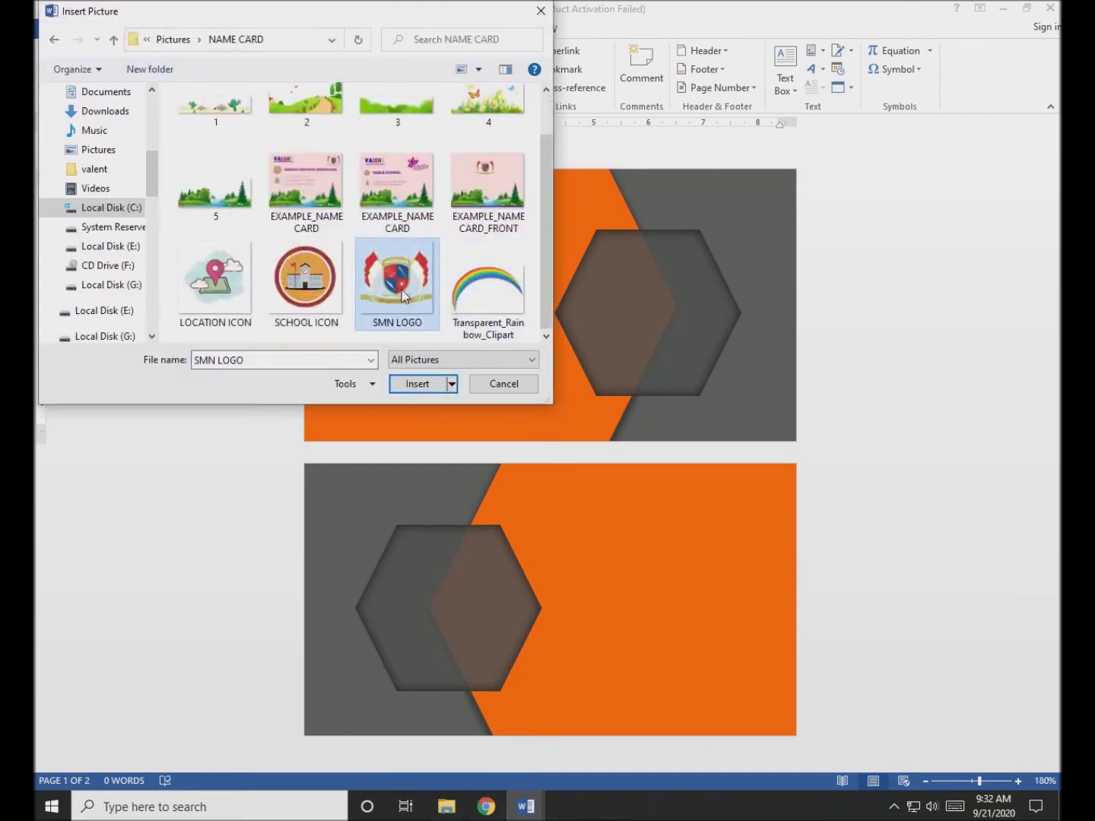
click(416, 384)
click(709, 79)
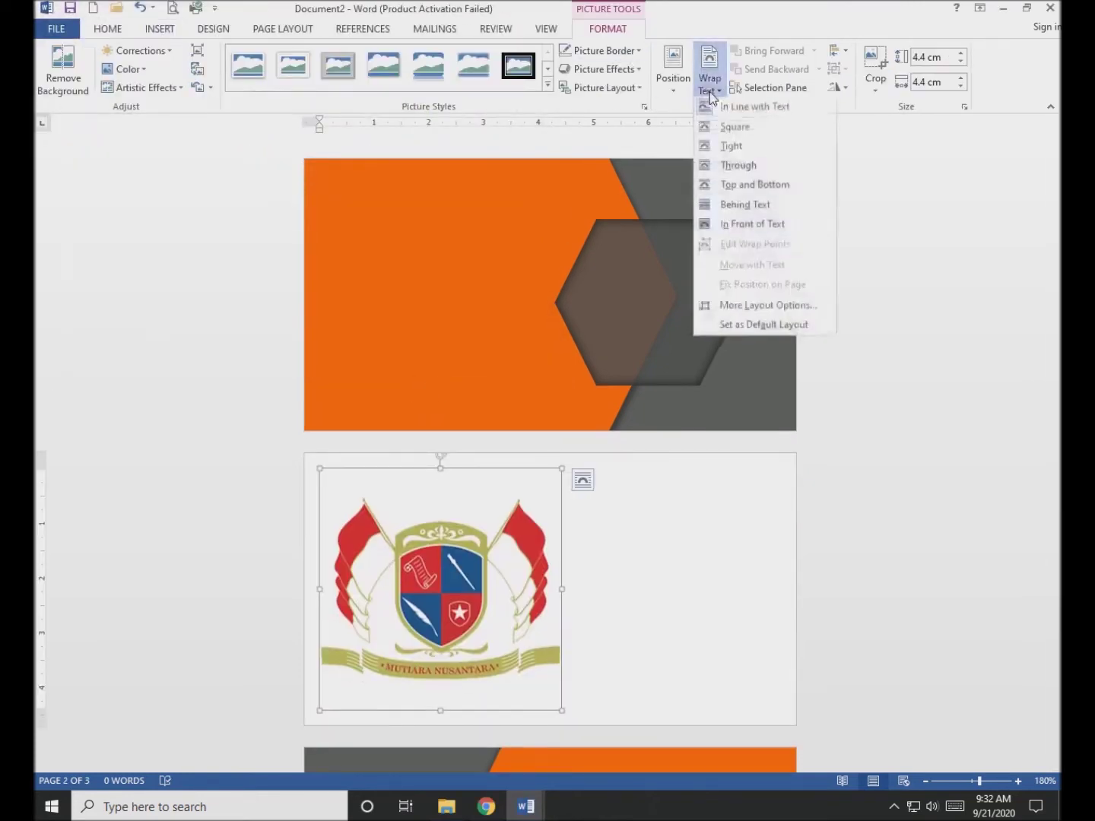
click(729, 221)
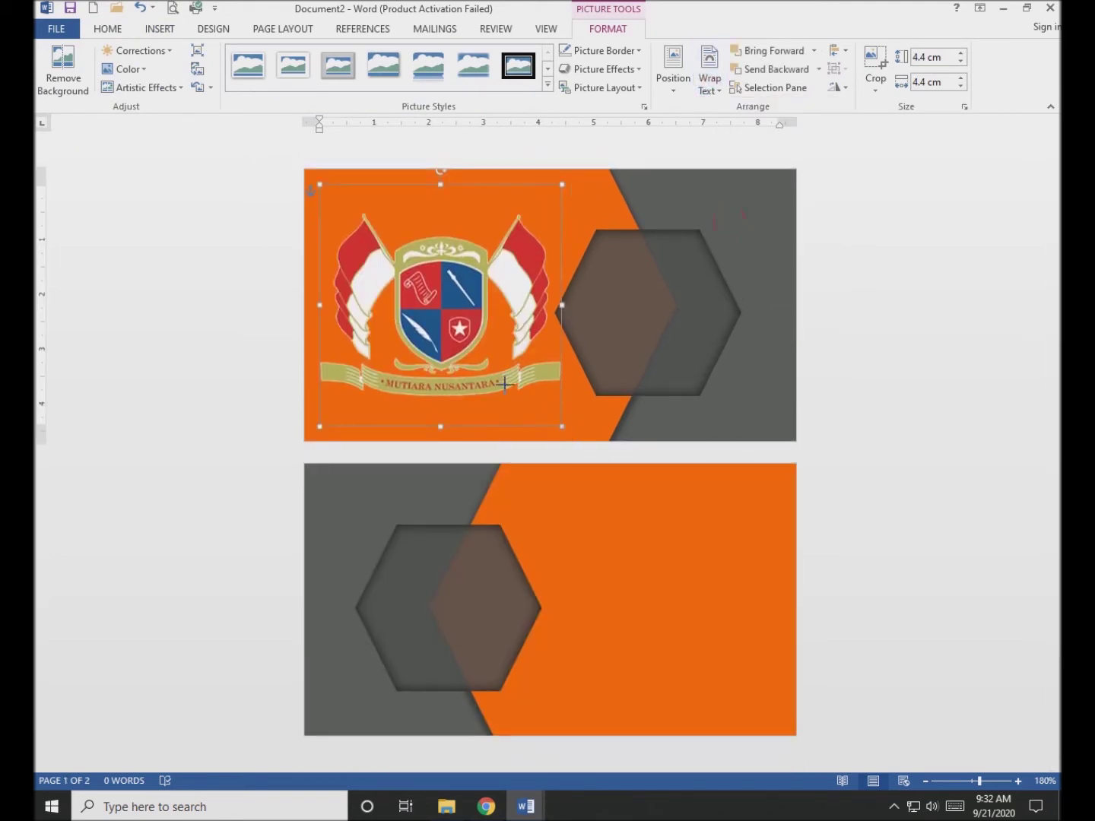
Resize the crest logo to about 2.61 cm and centre it in the first card's hexagon
drag(562, 427, 399, 263)
drag(358, 204, 660, 285)
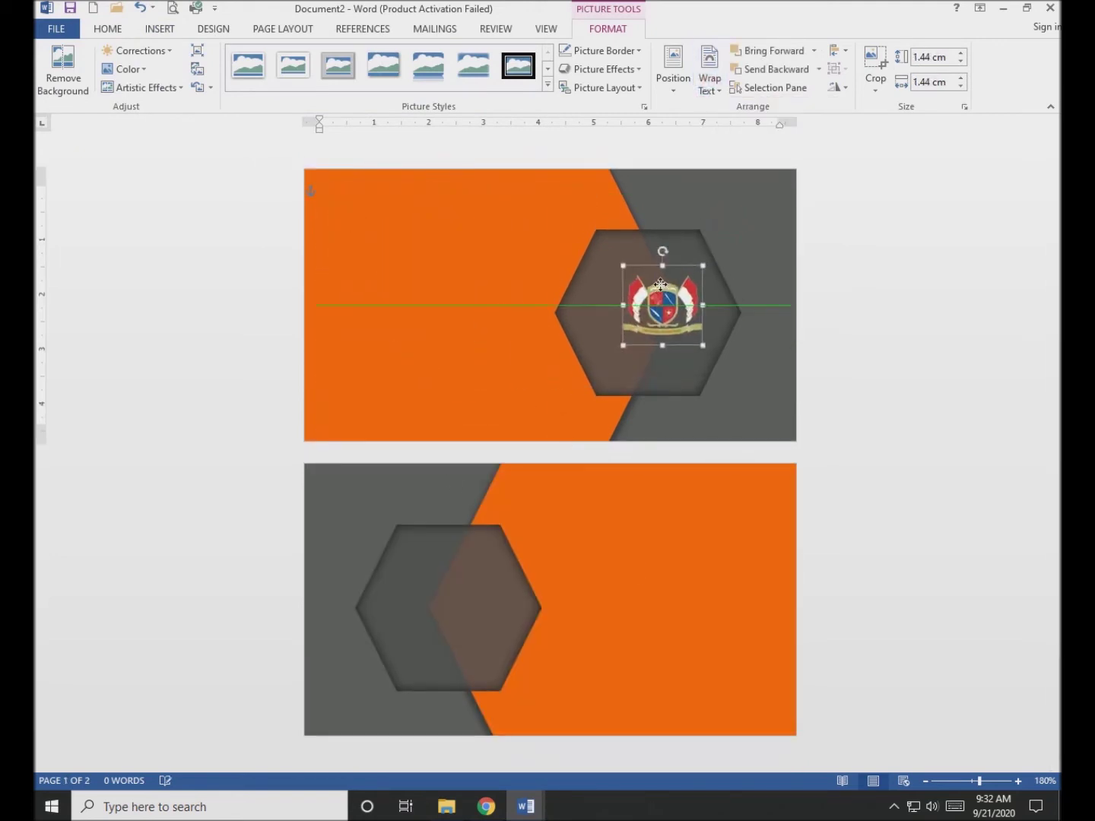
drag(624, 345, 573, 395)
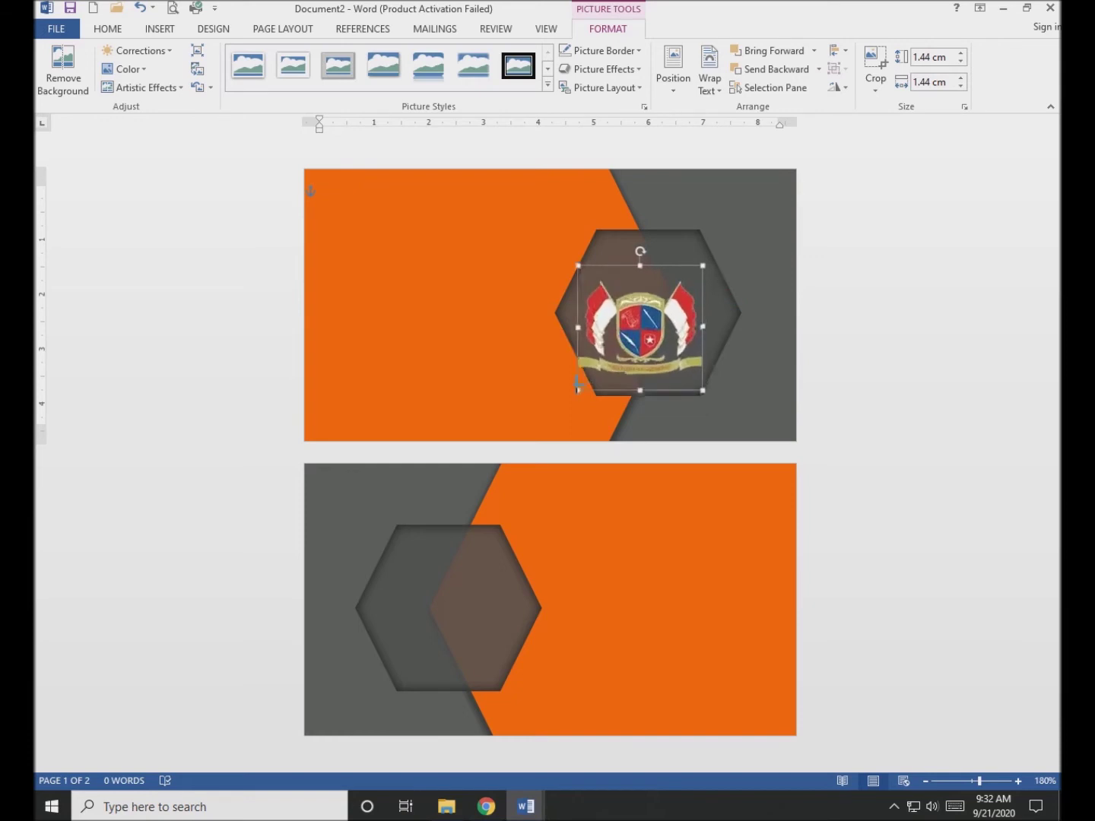
drag(631, 343, 656, 309)
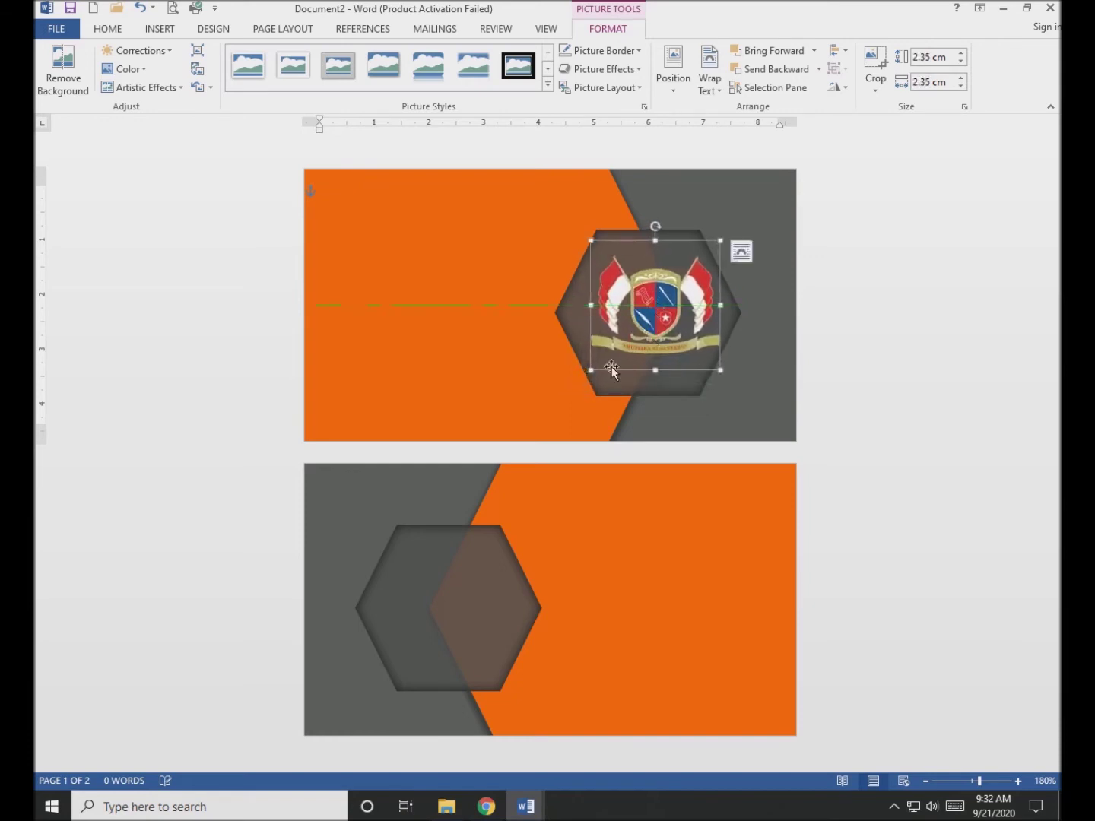
drag(592, 370, 571, 390)
drag(652, 308, 657, 299)
drag(725, 381, 718, 374)
drag(659, 297, 660, 301)
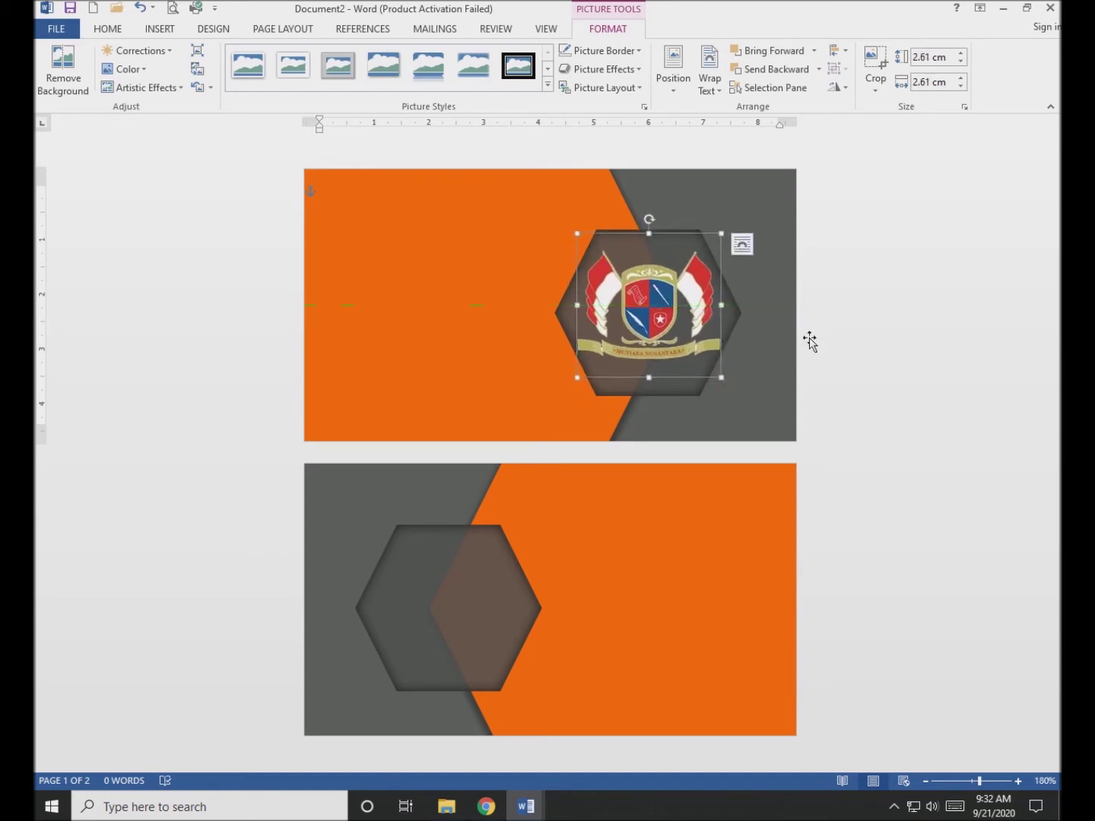
Paste a smaller copy of the logo into the second card's hexagon
click(107, 28)
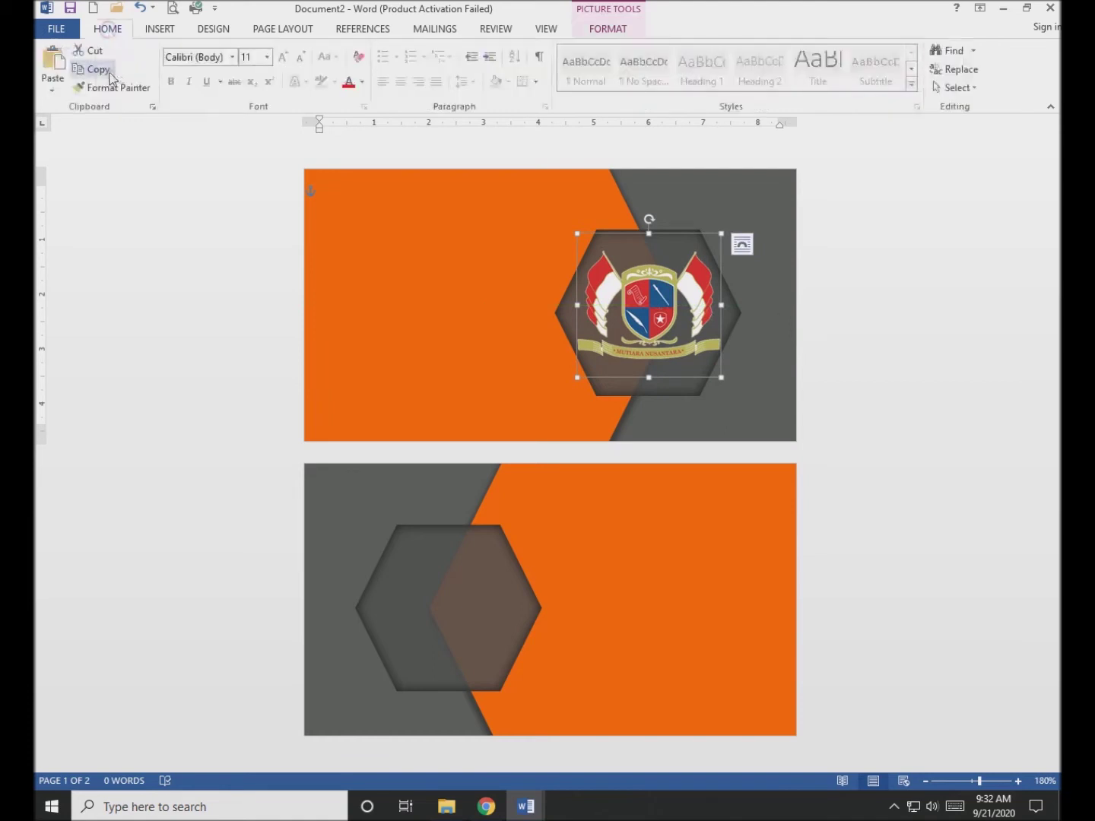
click(599, 612)
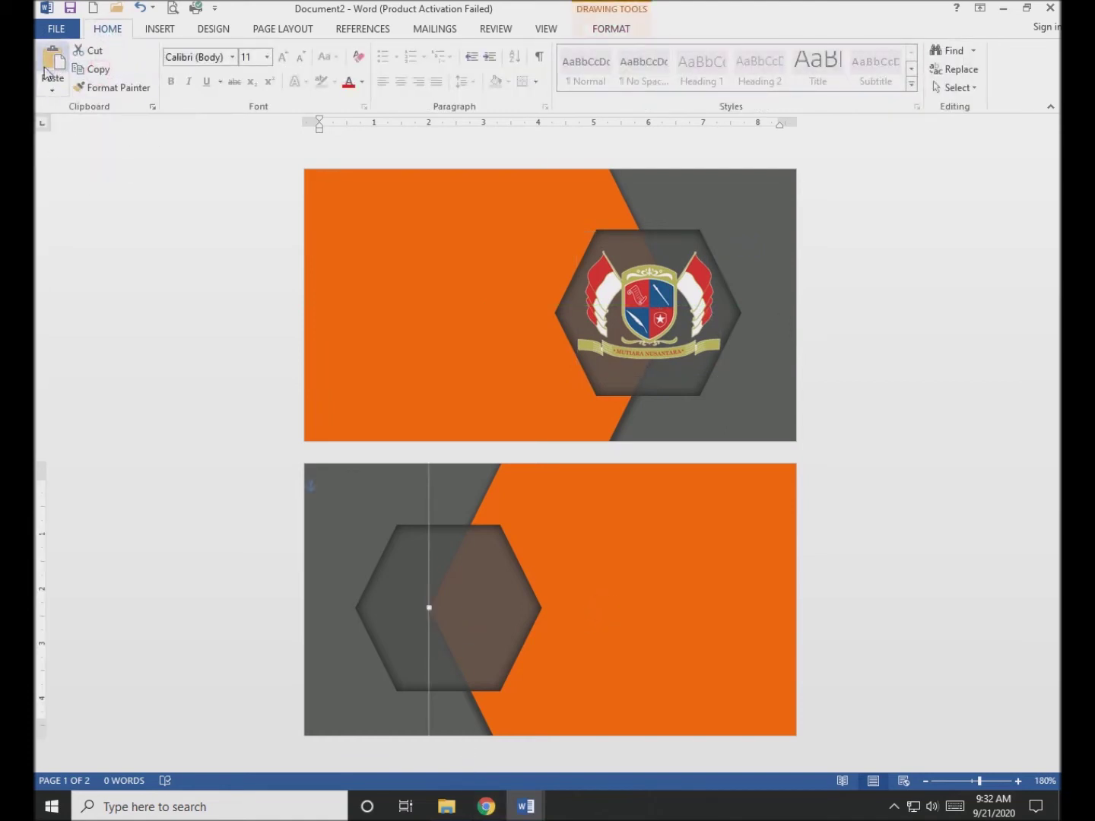
key(ctrl+v)
mouse_move(570, 581)
mouse_down()
mouse_move(511, 520)
mouse_move(452, 663)
mouse_up()
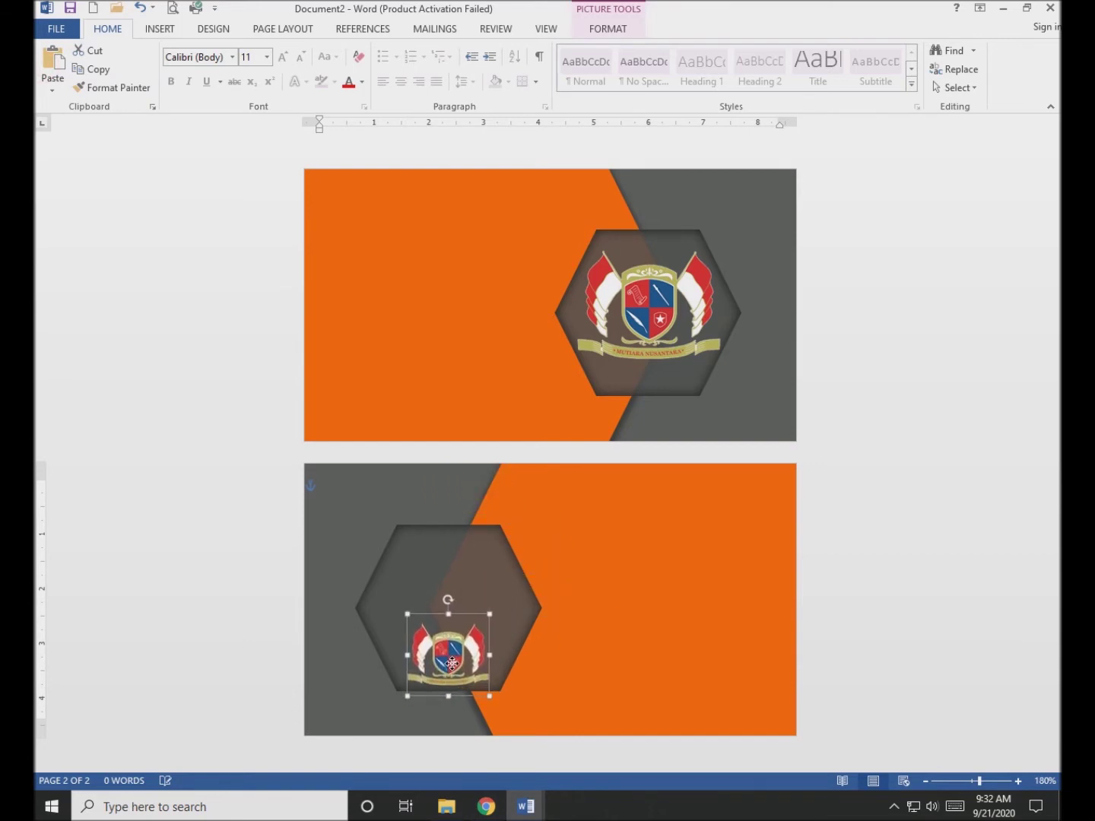
click(915, 368)
Add a WordArt text box reading 'SEKOLAH MUTIARA NUSANTARA' to the first card
click(158, 29)
click(810, 70)
click(825, 103)
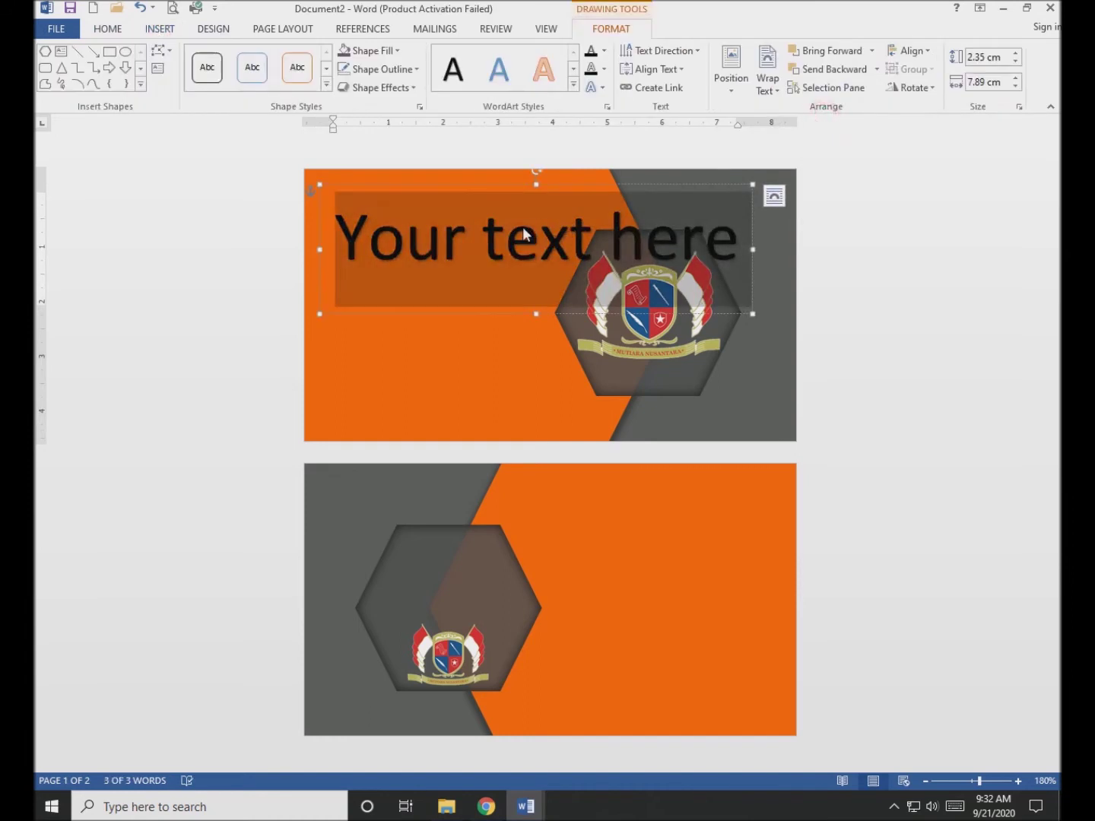
text(SEKOLAH MUTIARA N)
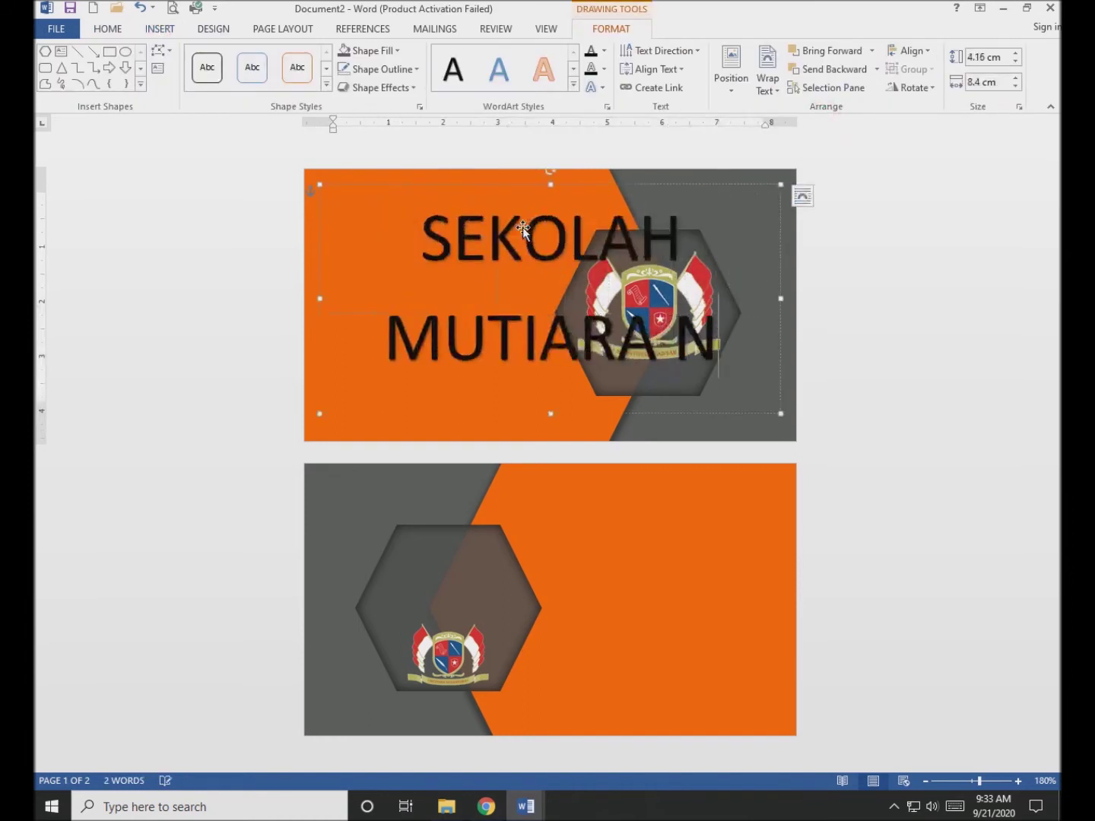
text(USANTARA)
Make the school name text white at 10 pt
drag(736, 433, 420, 228)
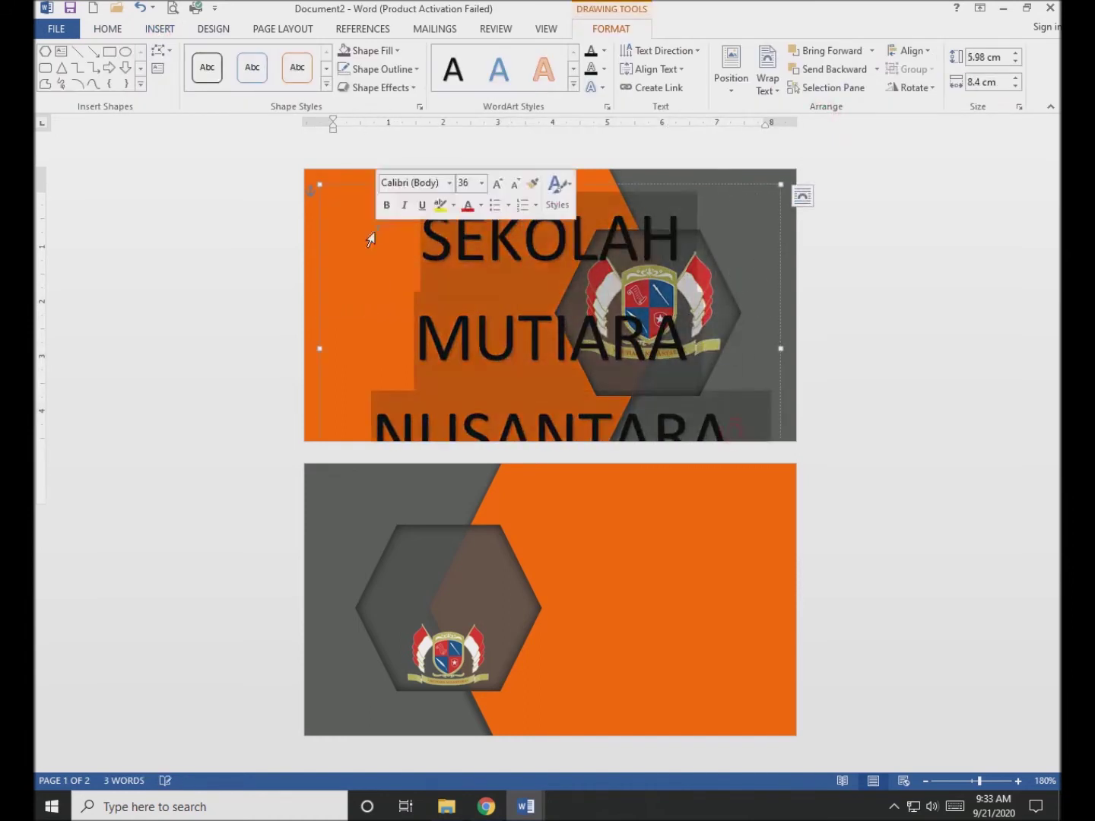
click(108, 29)
click(299, 57)
click(298, 57)
click(298, 57)
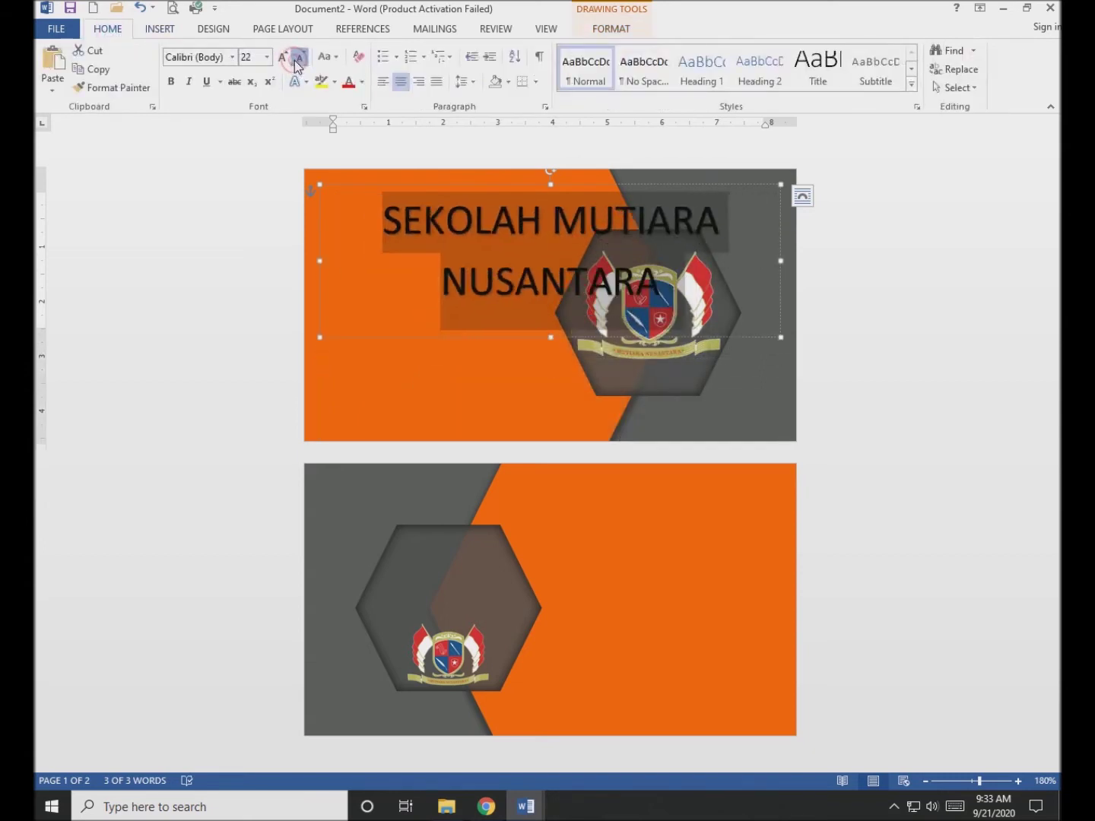
click(298, 58)
click(298, 57)
click(297, 58)
click(298, 58)
click(362, 83)
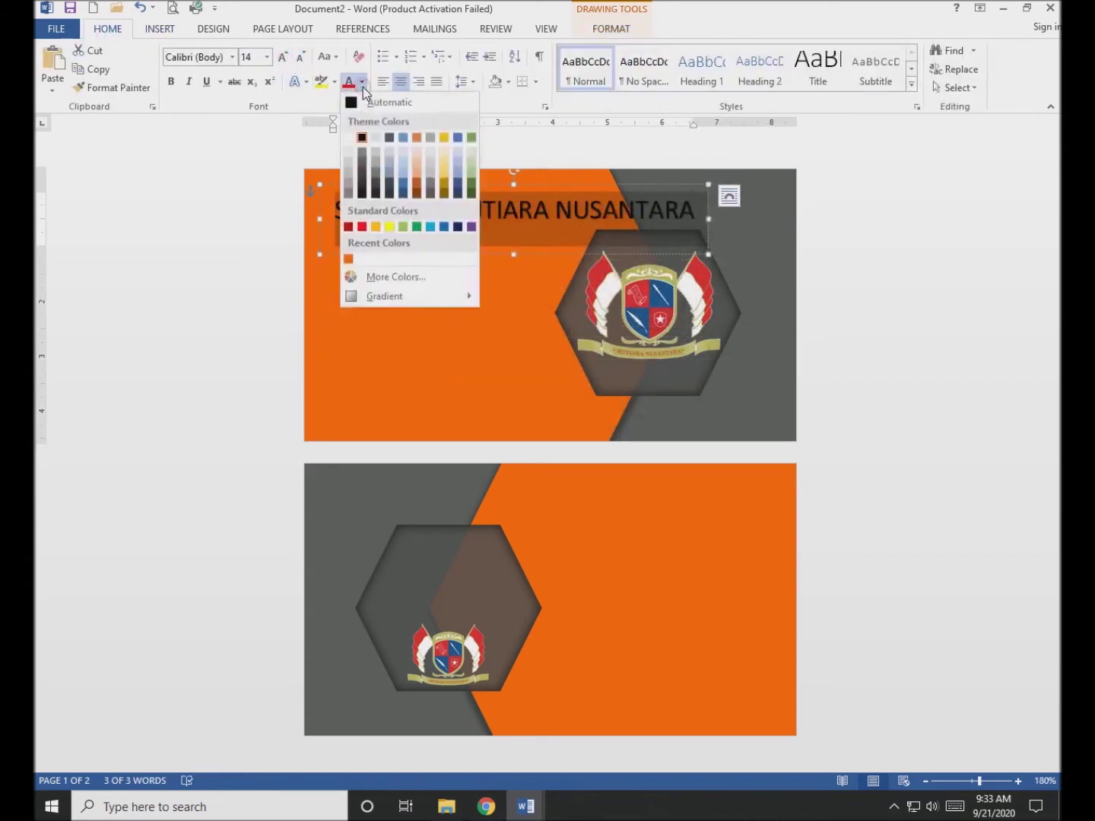
click(348, 140)
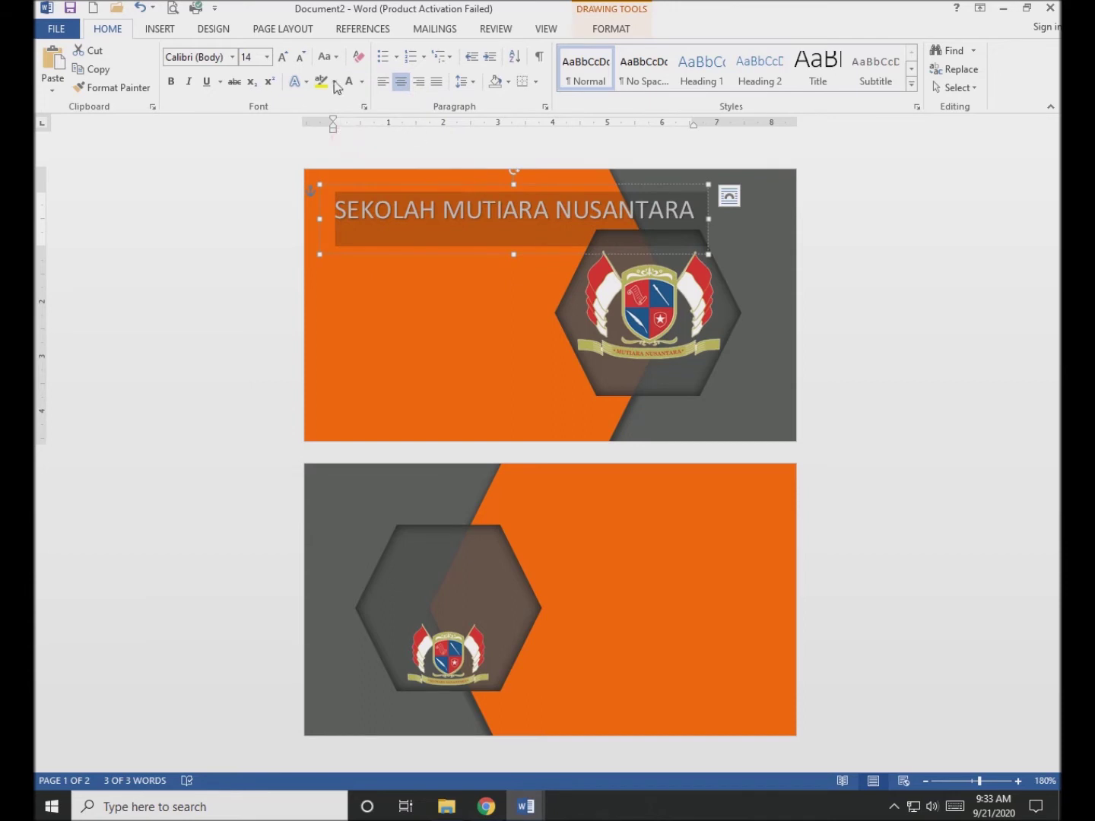
click(301, 57)
click(300, 57)
click(300, 58)
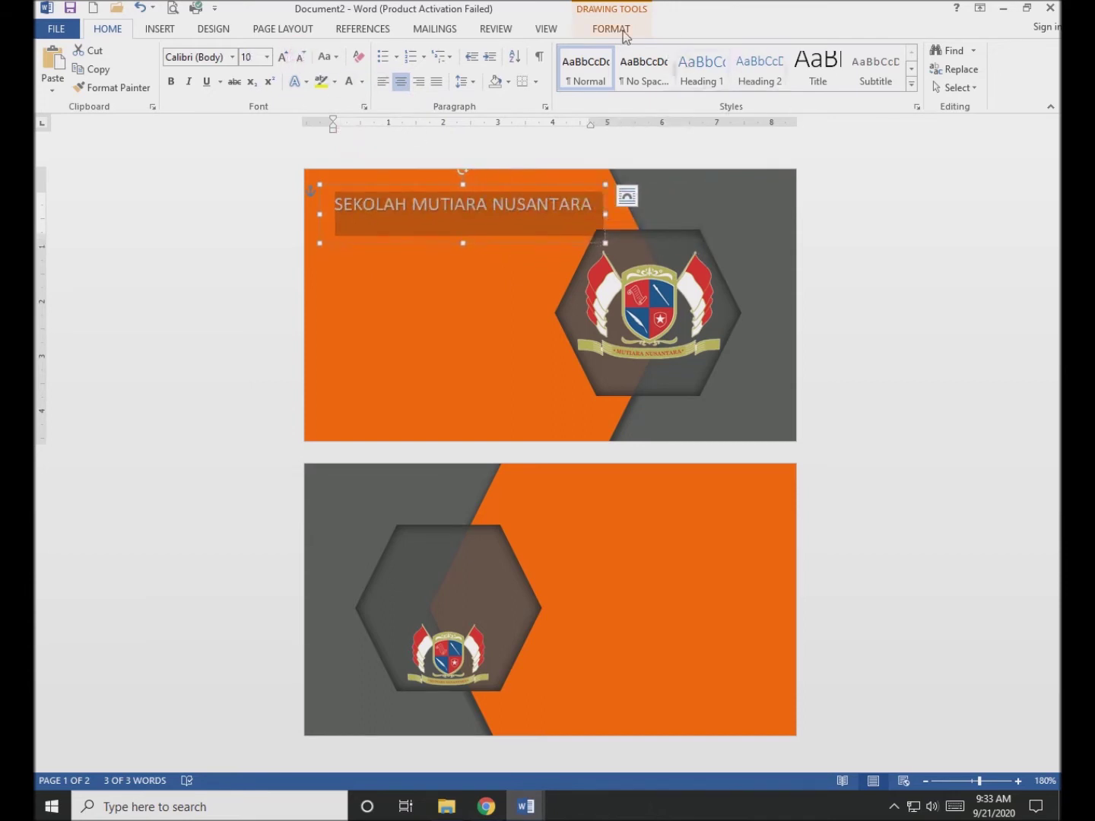
Rotate the school name WordArt box
click(625, 37)
click(929, 89)
click(937, 110)
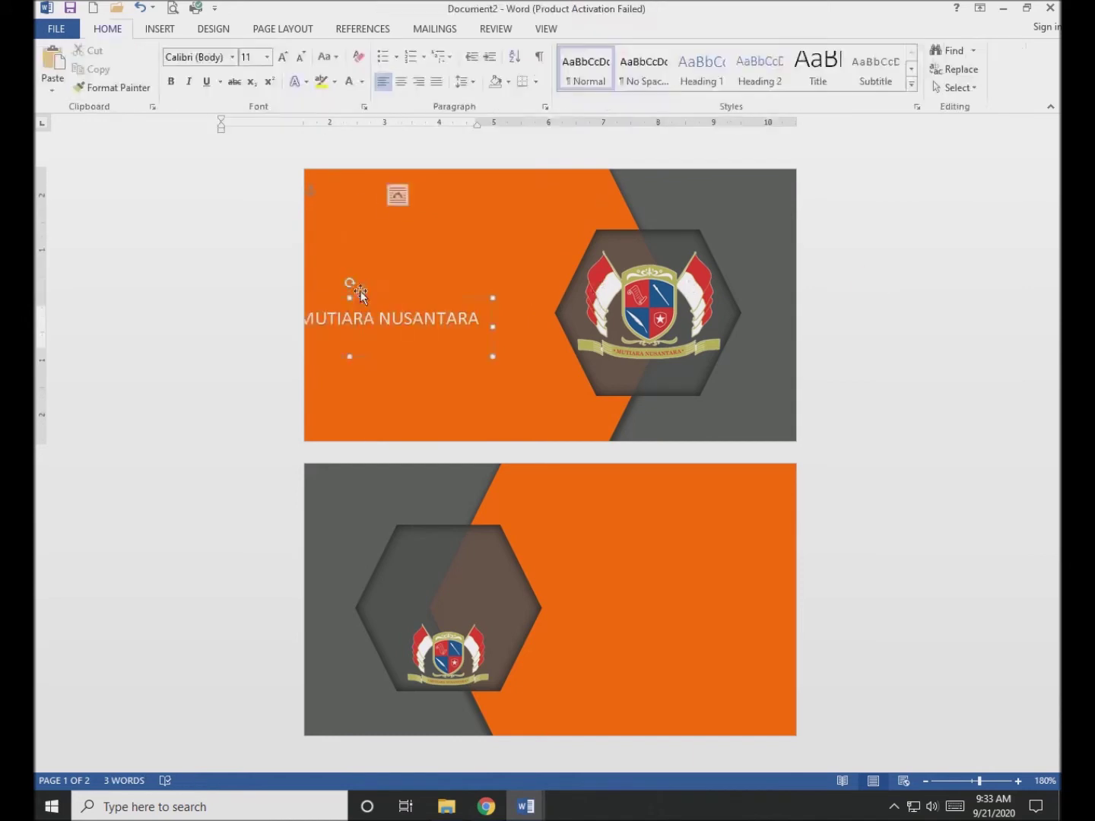
Move the school name box onto the card and set its font to Berlin Sans FB
drag(380, 264, 360, 277)
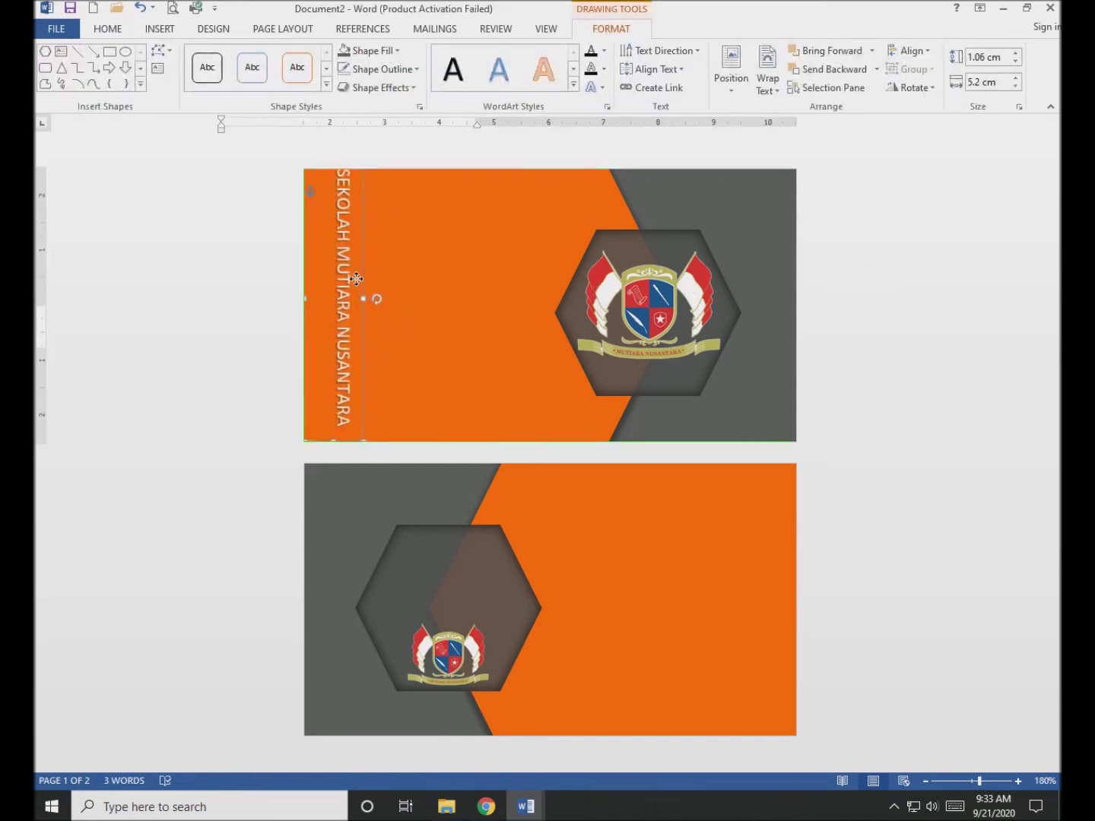
mouse_move(356, 278)
mouse_down()
mouse_move(338, 292)
mouse_move(319, 265)
mouse_up()
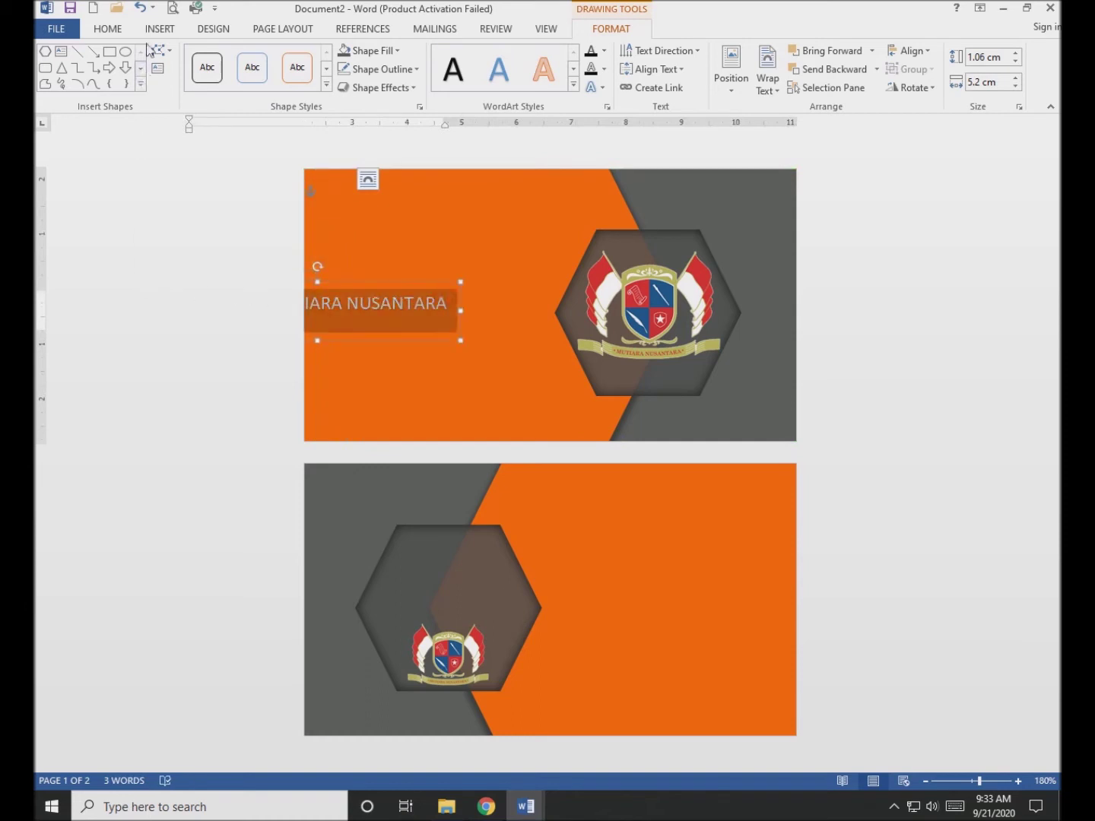
drag(396, 301, 456, 300)
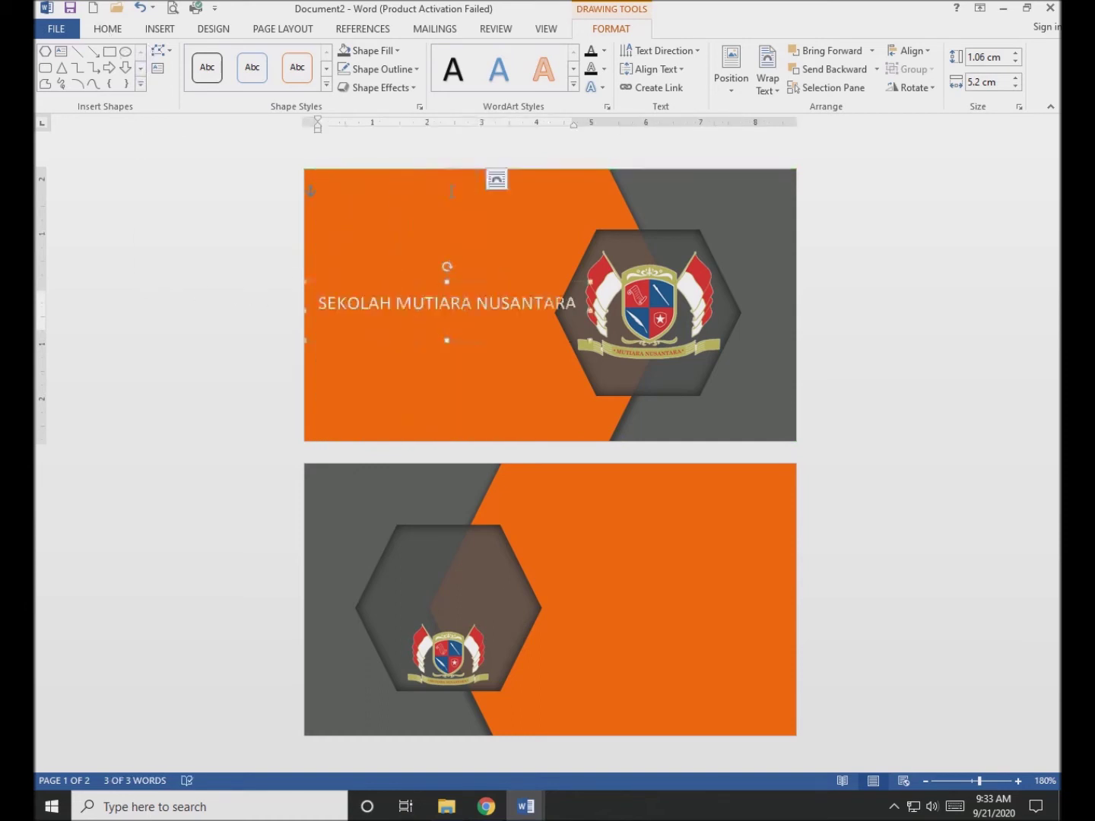
drag(582, 303, 265, 304)
click(107, 29)
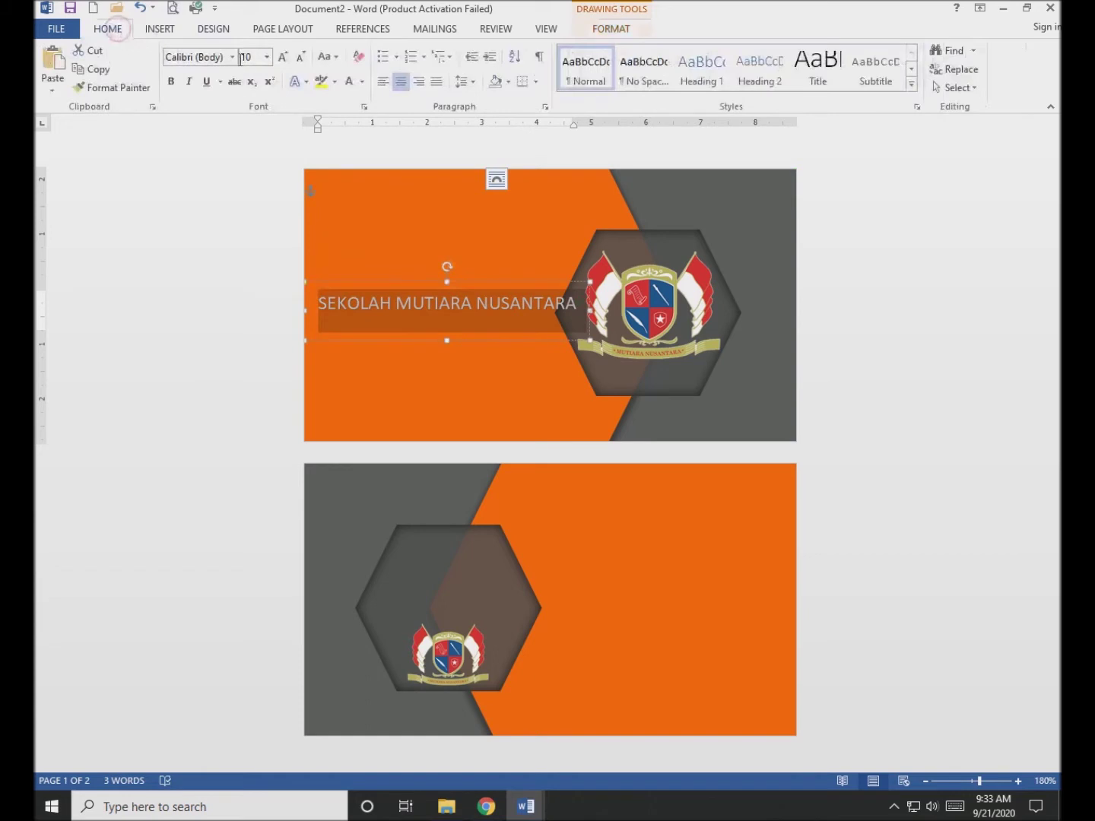
click(232, 57)
click(265, 155)
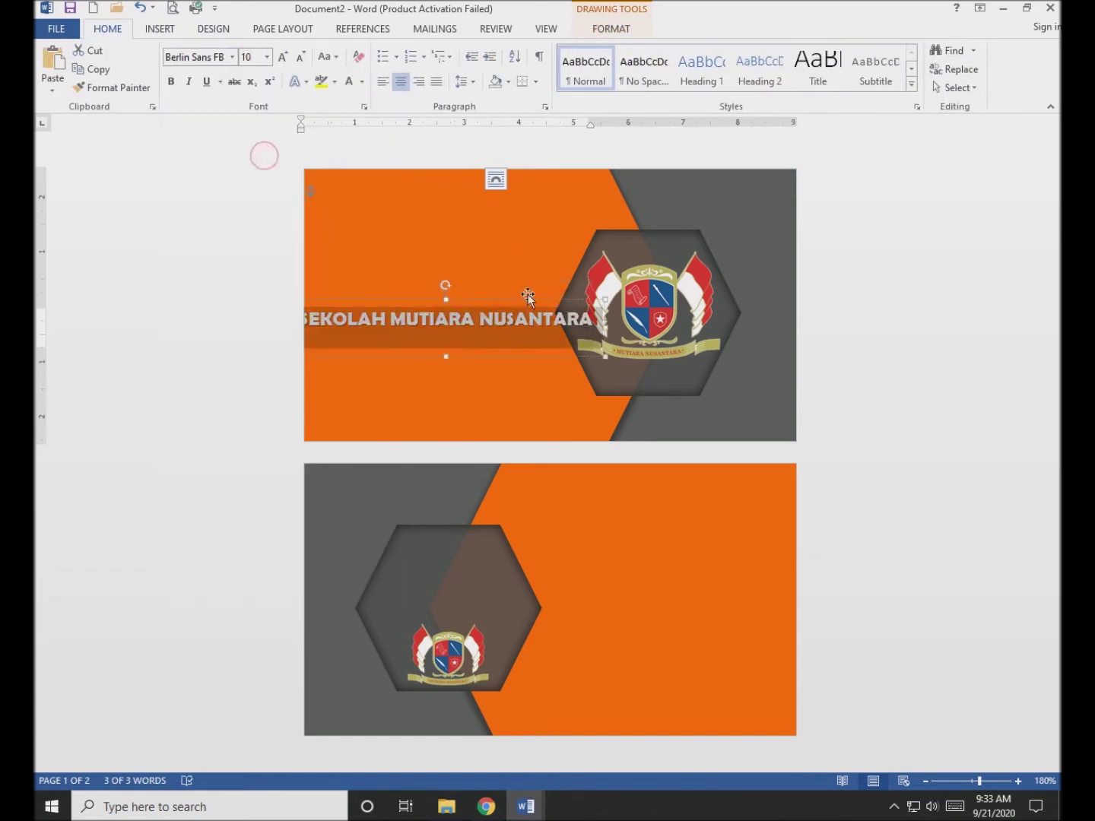
Rotate the school name to run vertically and place it along the card's left edge
mouse_move(446, 285)
mouse_down()
mouse_move(482, 319)
mouse_move(311, 271)
mouse_move(308, 312)
mouse_up()
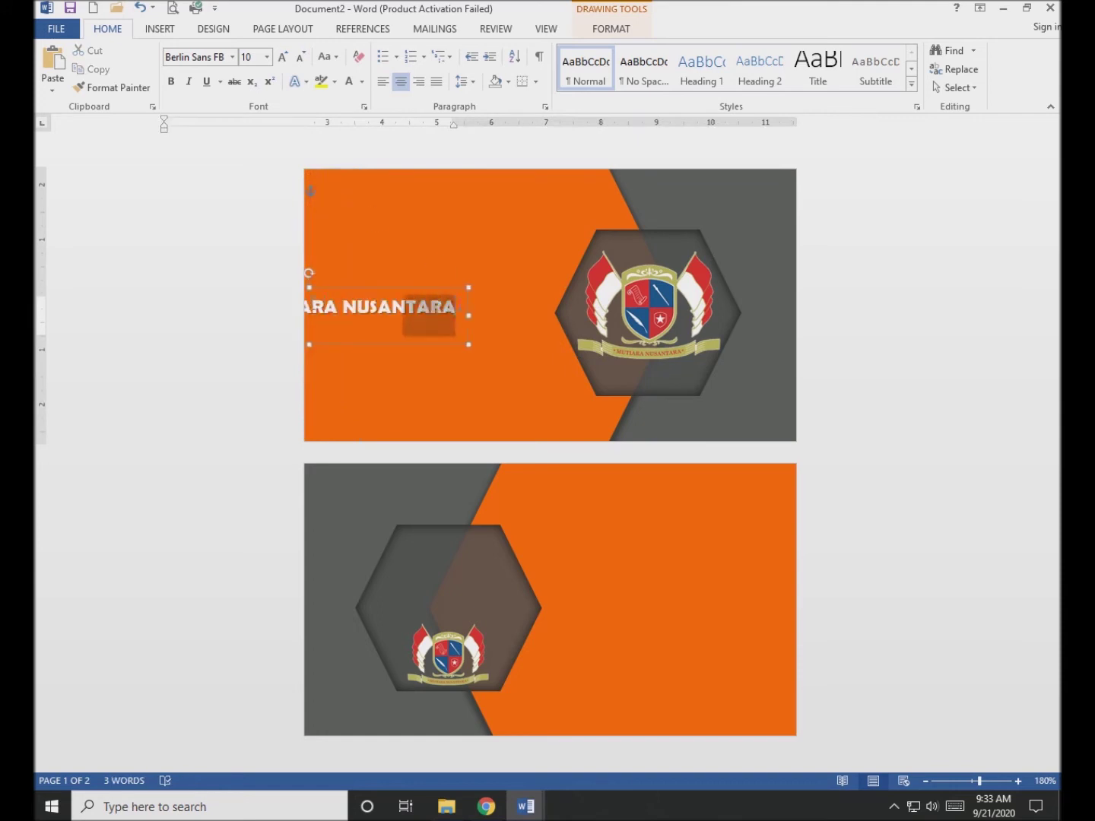
drag(382, 270, 383, 298)
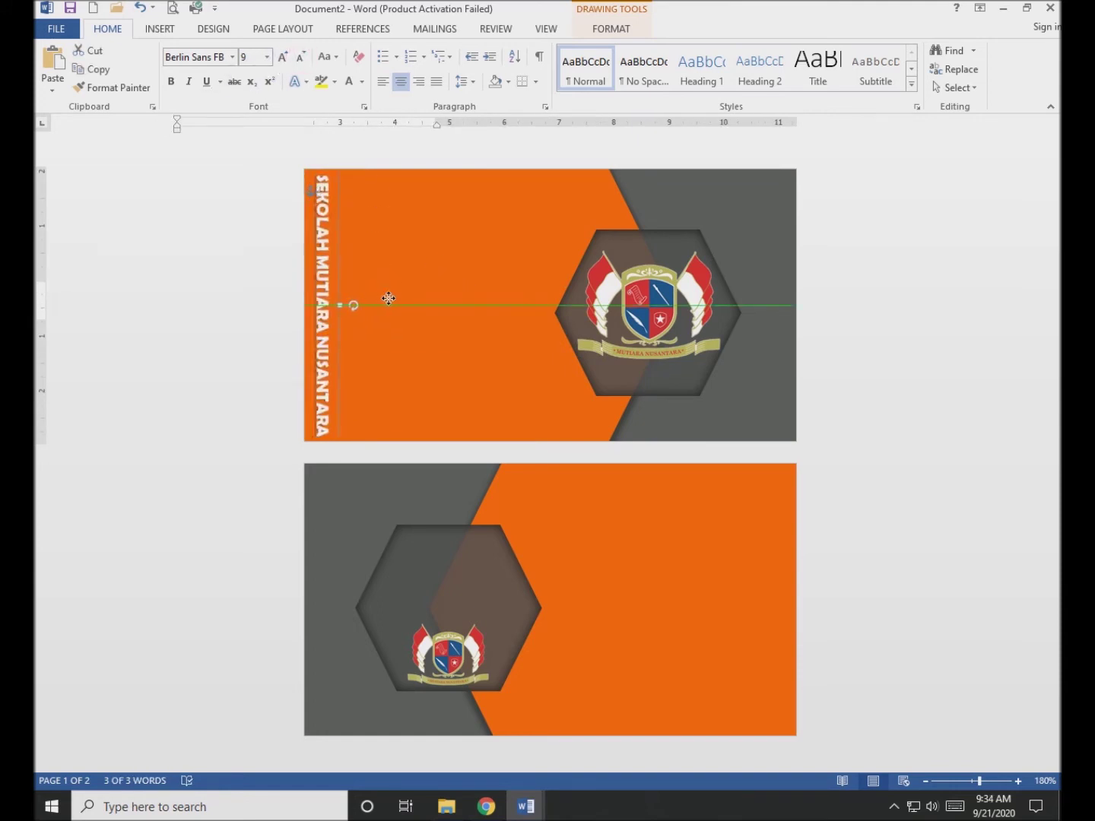
drag(383, 297, 385, 298)
click(978, 316)
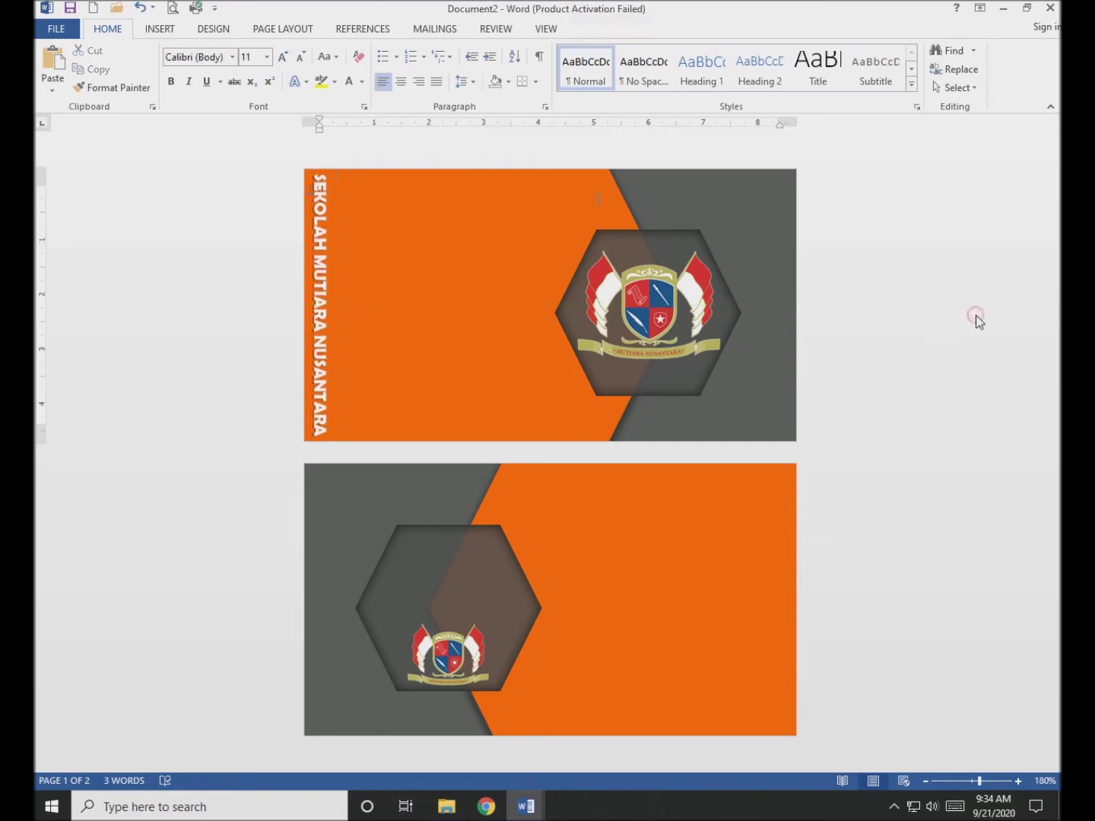
click(155, 29)
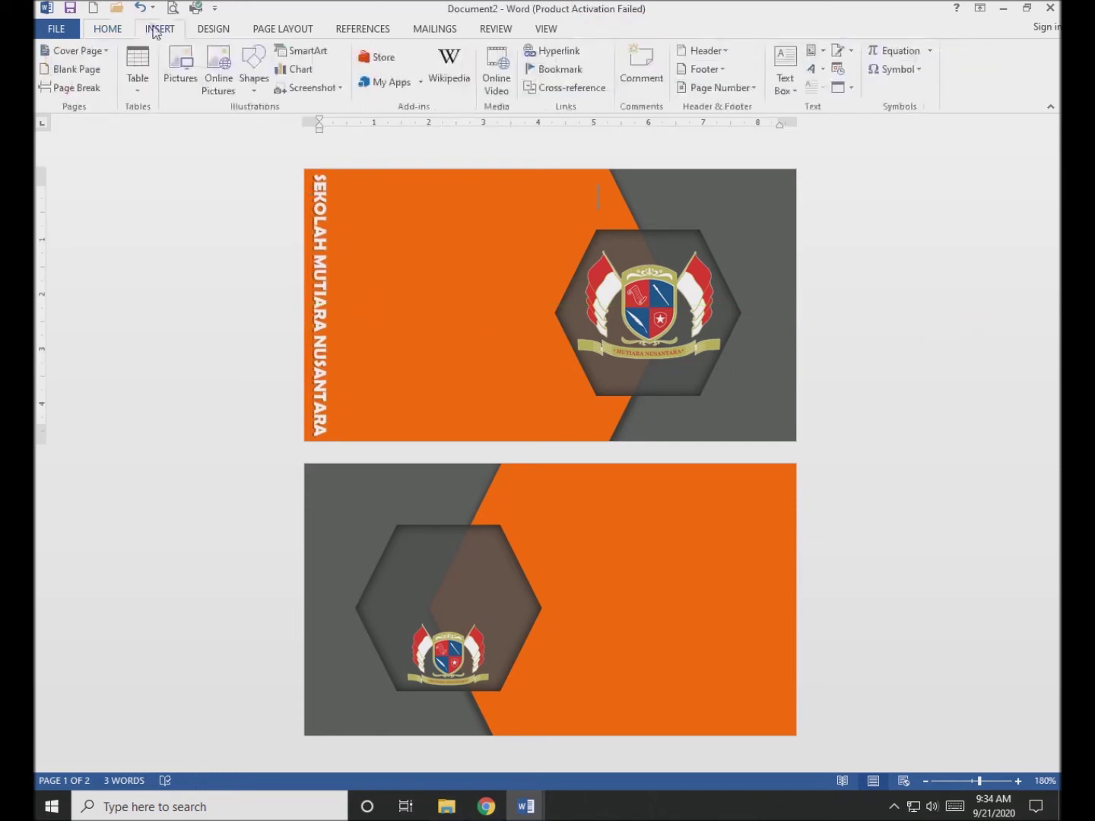
Insert a WordArt reading 'Valent.bd' in white Berlin Sans FB Demi, reduced in size
click(821, 68)
click(825, 104)
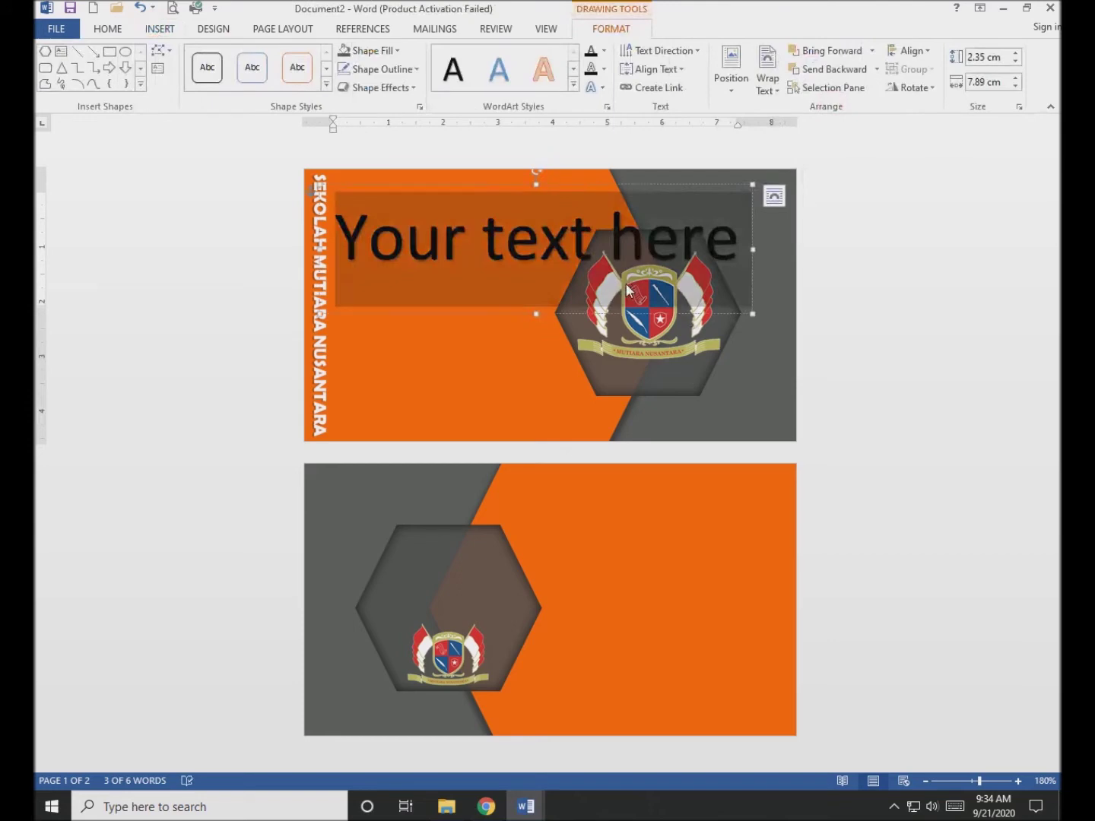
text(Valent)
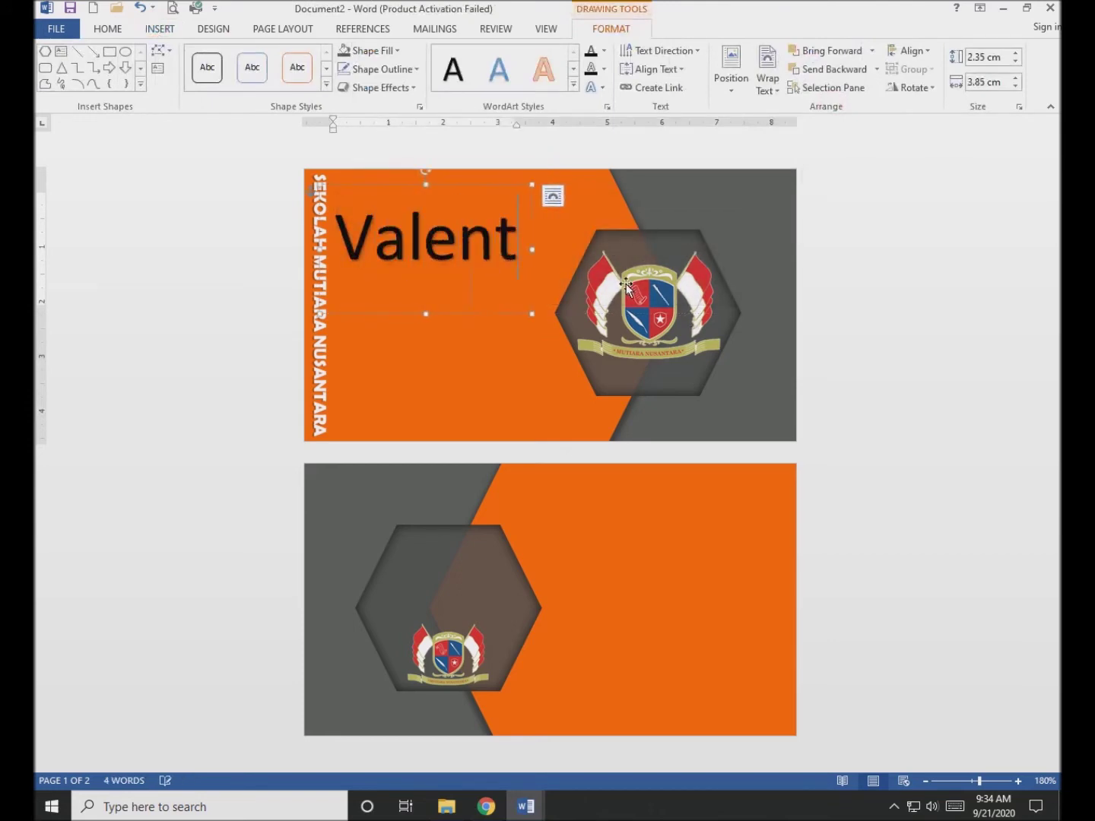
text(.bd)
key(ctrl+a)
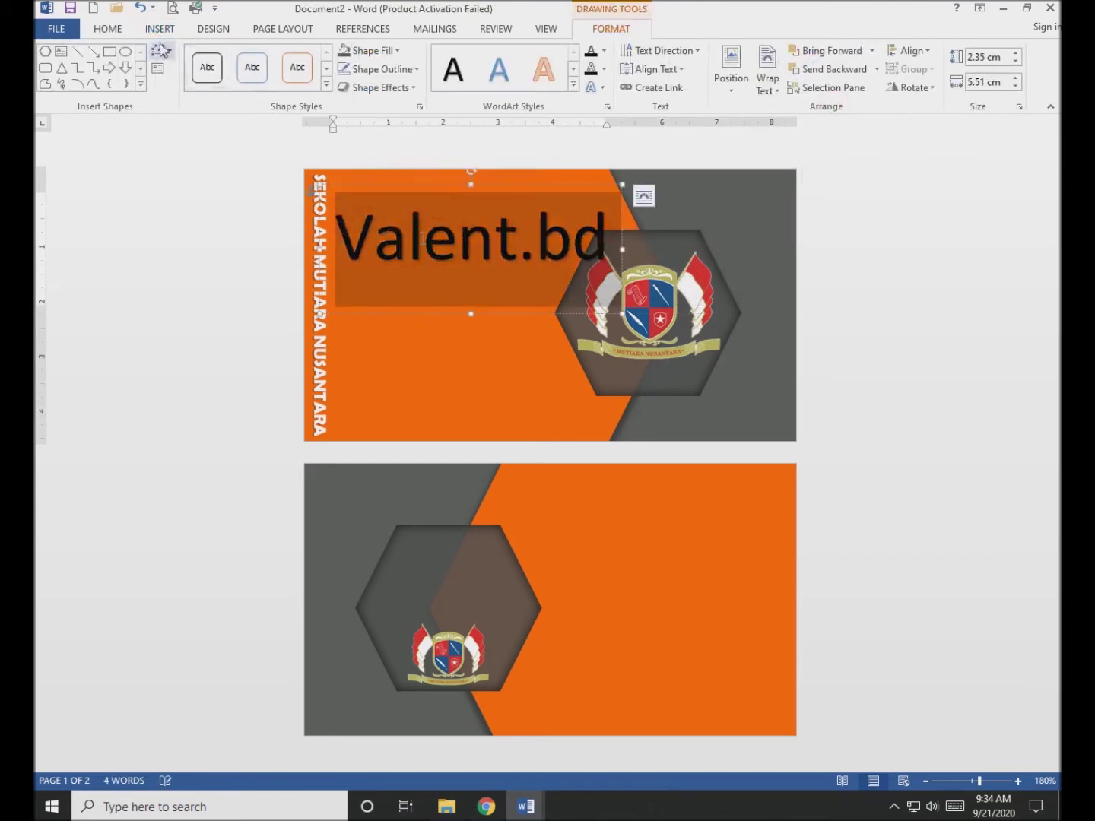
click(106, 30)
click(232, 56)
click(237, 160)
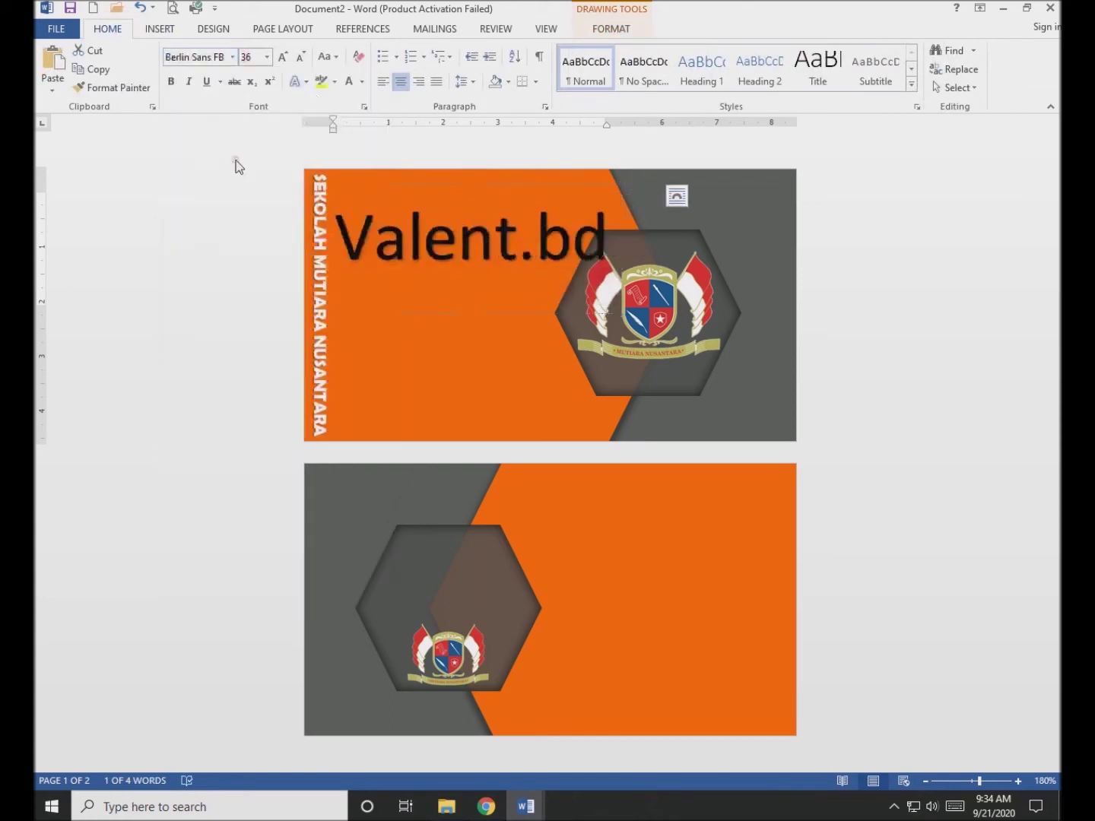
click(350, 81)
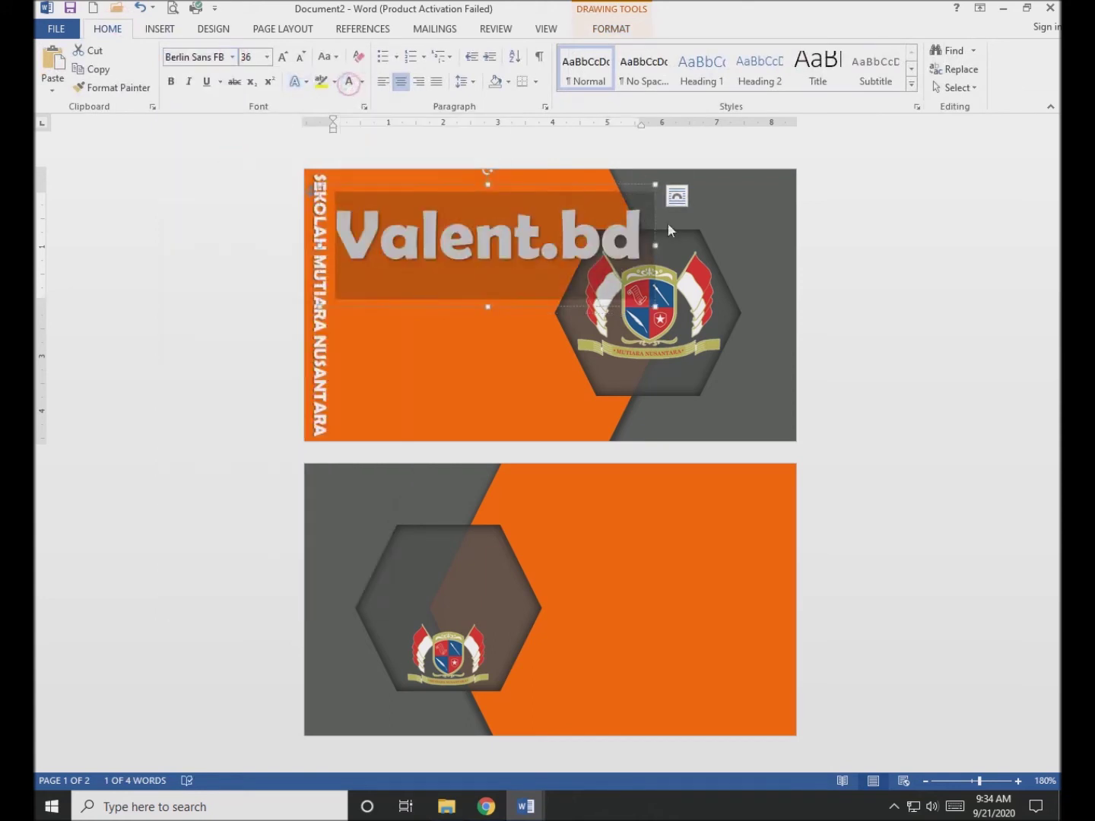
click(300, 56)
click(300, 57)
click(301, 56)
click(300, 57)
Place Valent.bd inside the back card's hexagon above the logo at 16 pt
mouse_move(460, 203)
mouse_down()
mouse_move(505, 571)
mouse_move(494, 576)
mouse_up()
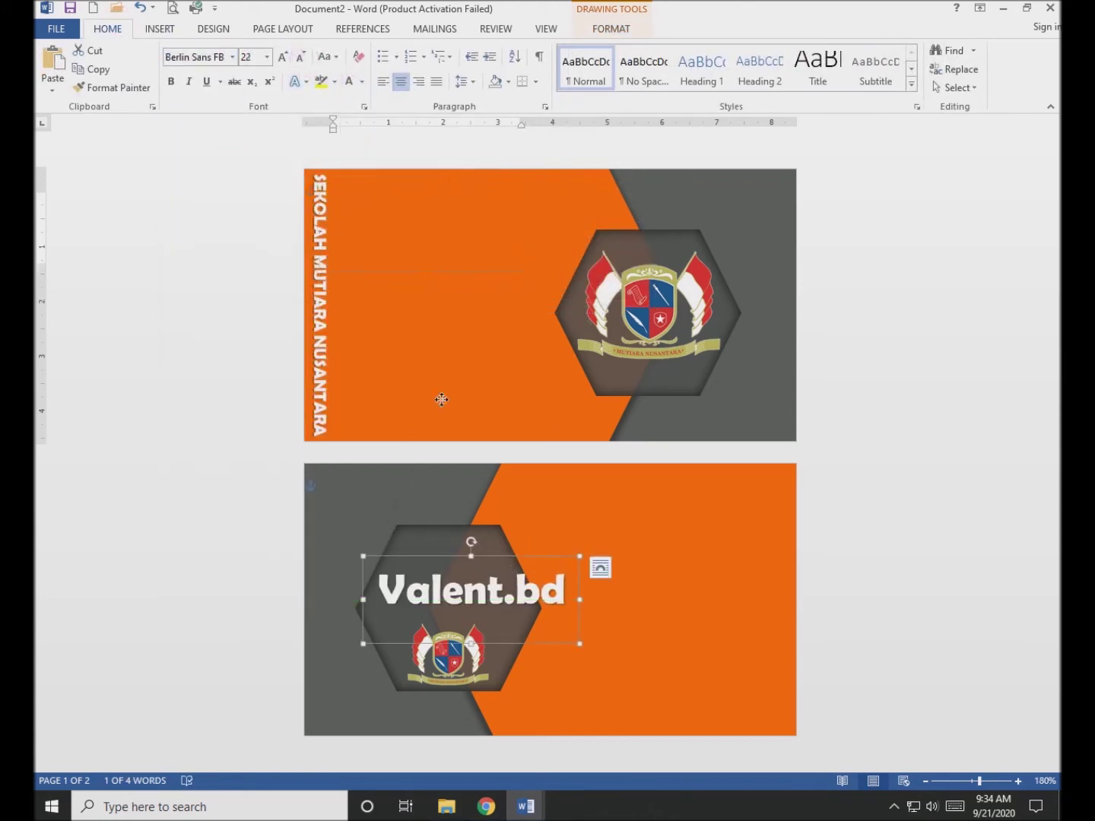
click(302, 58)
click(302, 58)
click(302, 58)
click(301, 58)
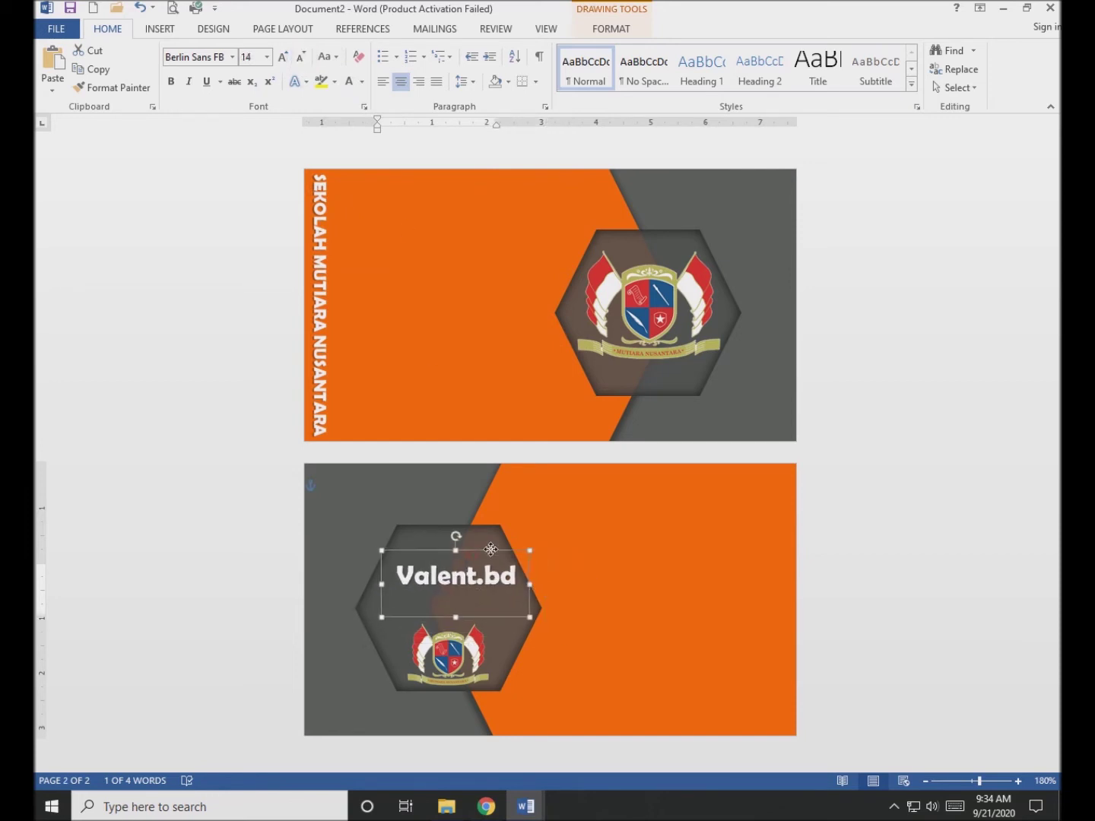
drag(473, 558, 480, 559)
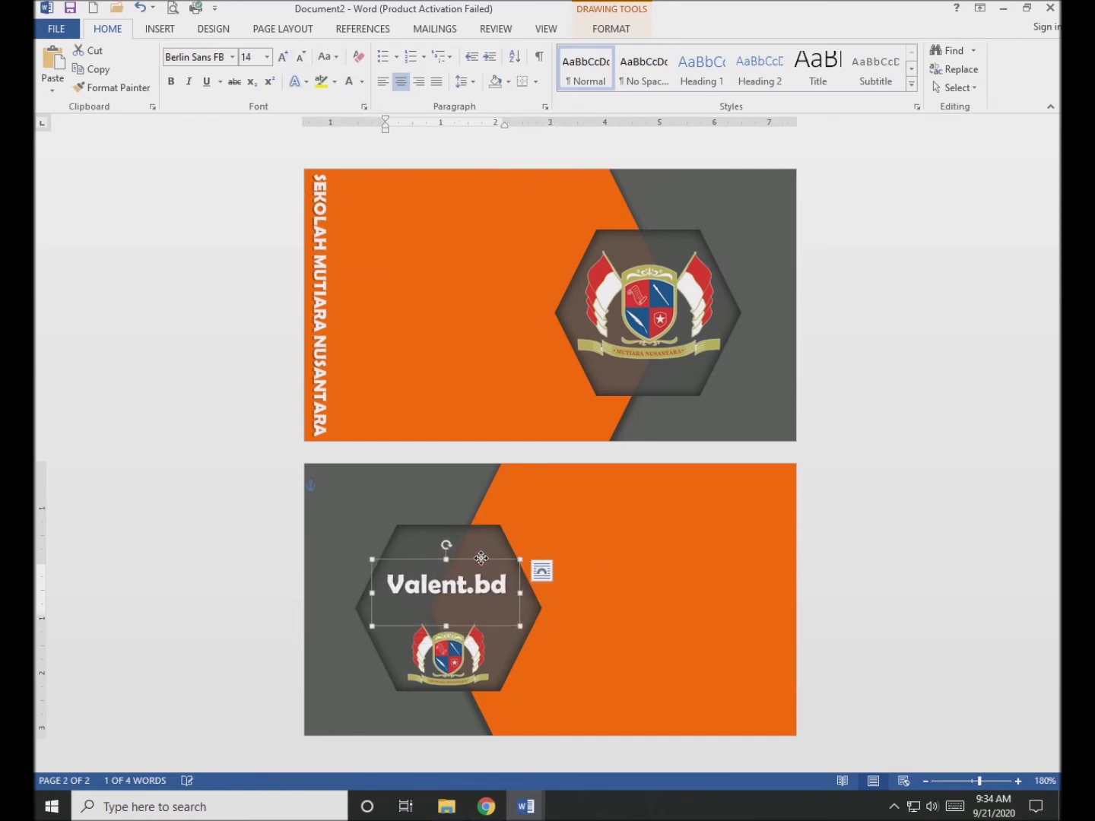
click(285, 59)
drag(492, 560, 487, 561)
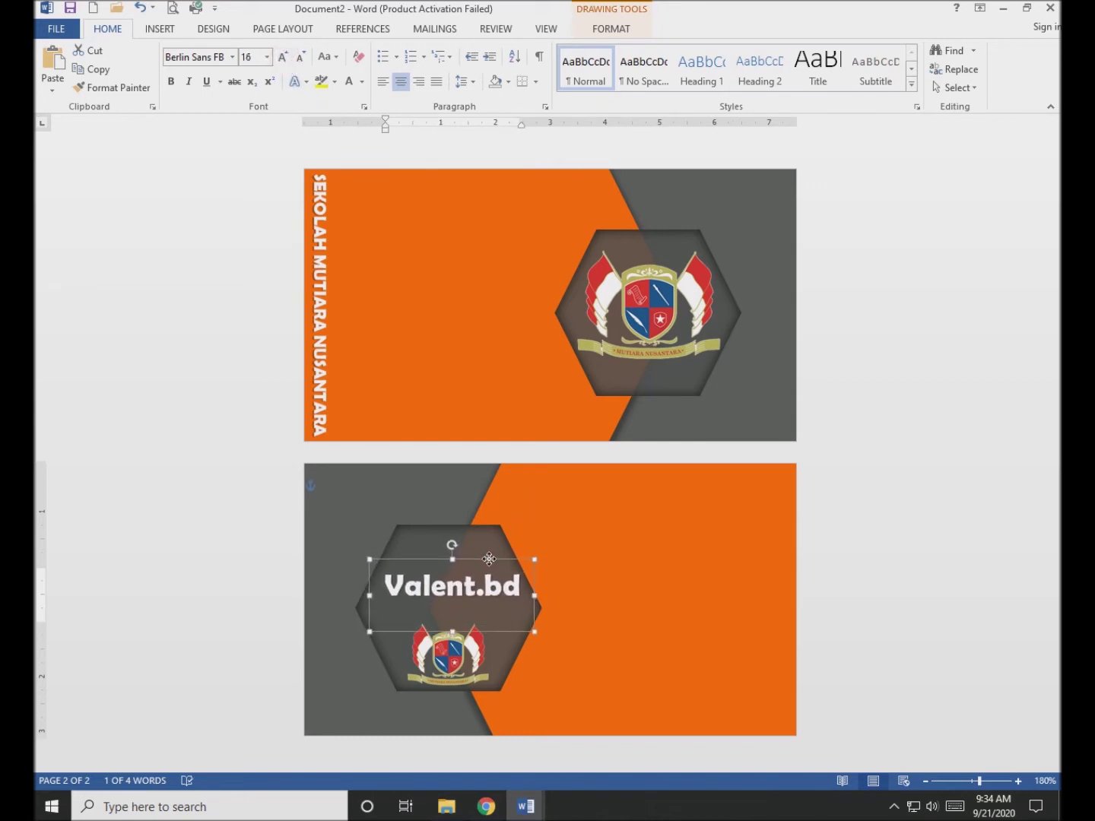
click(886, 515)
Zoom in on the cards and pick the straight Line shape
click(1019, 781)
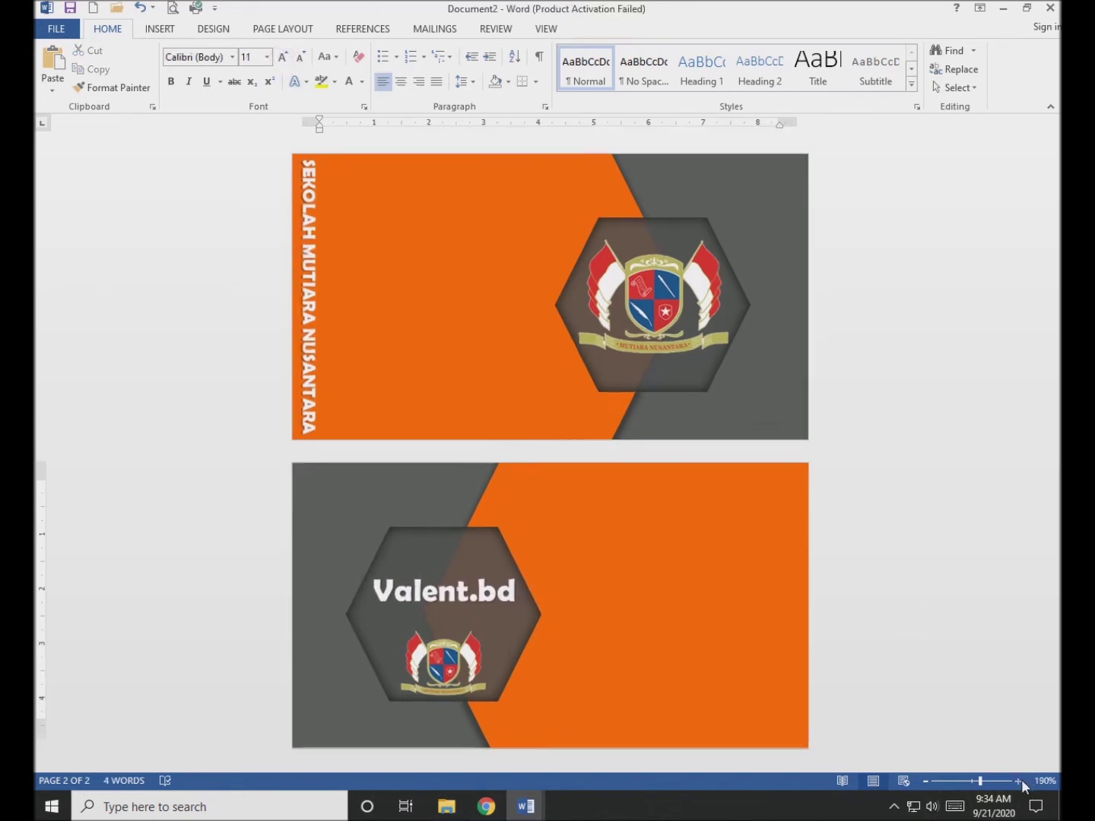
click(1019, 781)
click(1019, 781)
scroll(763, 621, down, 2)
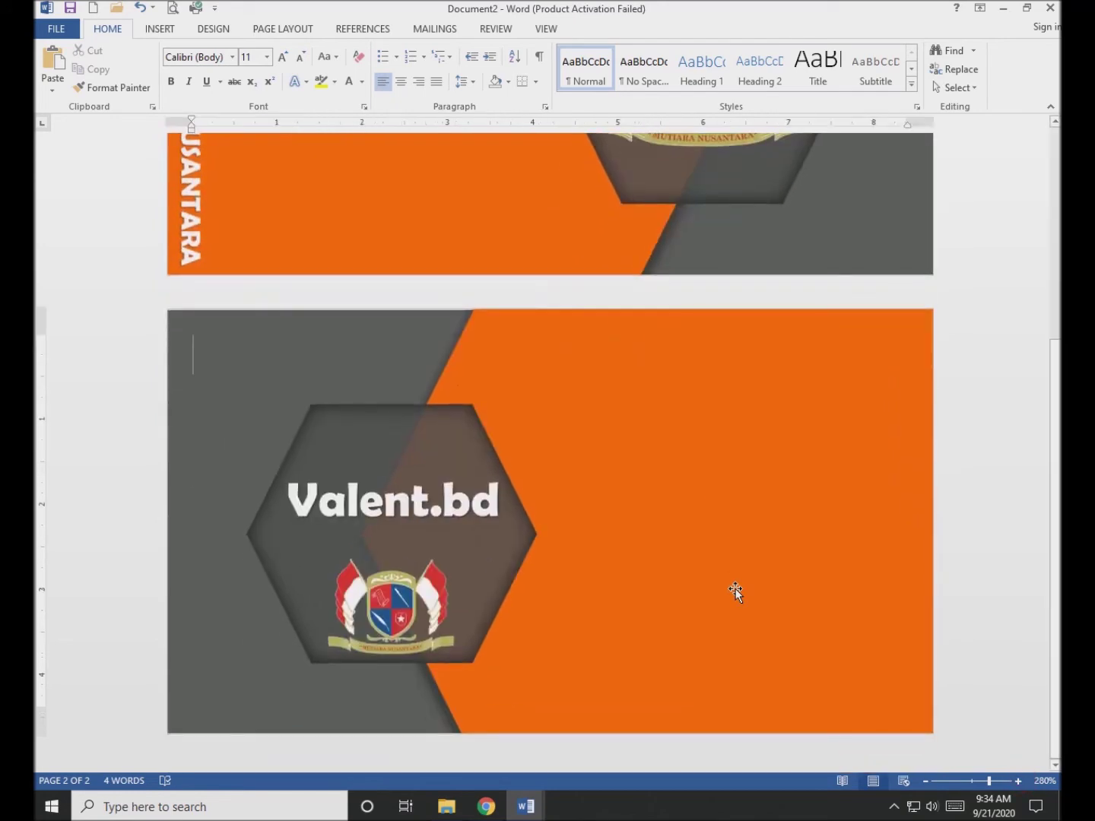
click(160, 29)
click(254, 80)
click(251, 171)
Draw a thick white line beneath Valent.bd
drag(296, 531, 385, 531)
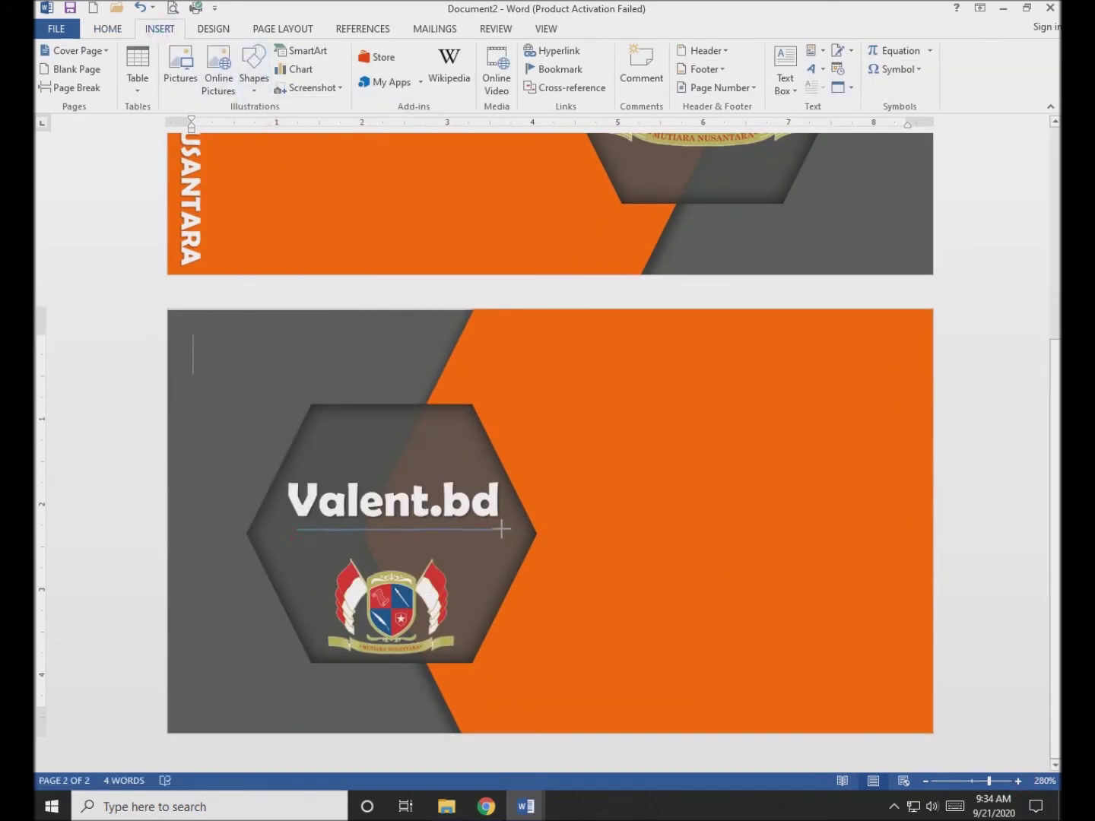
drag(502, 529, 503, 531)
click(416, 69)
mouse_move(401, 284)
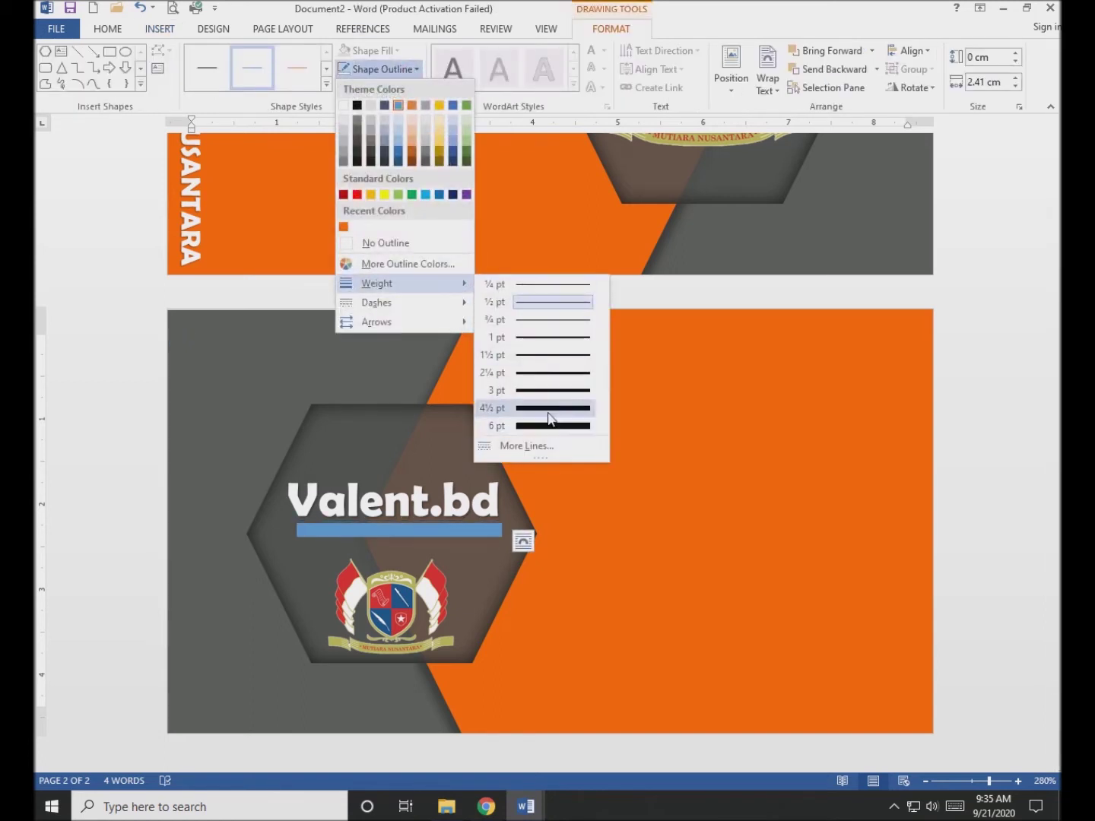
click(551, 392)
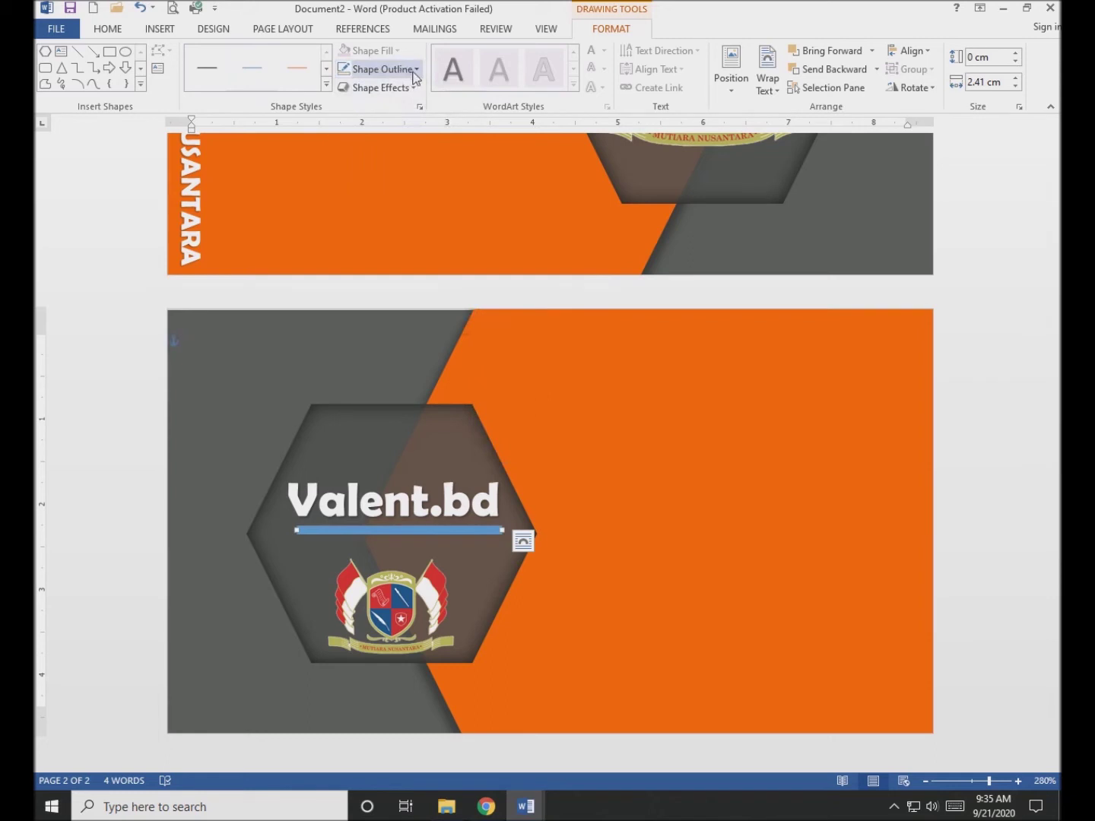
click(415, 69)
click(353, 113)
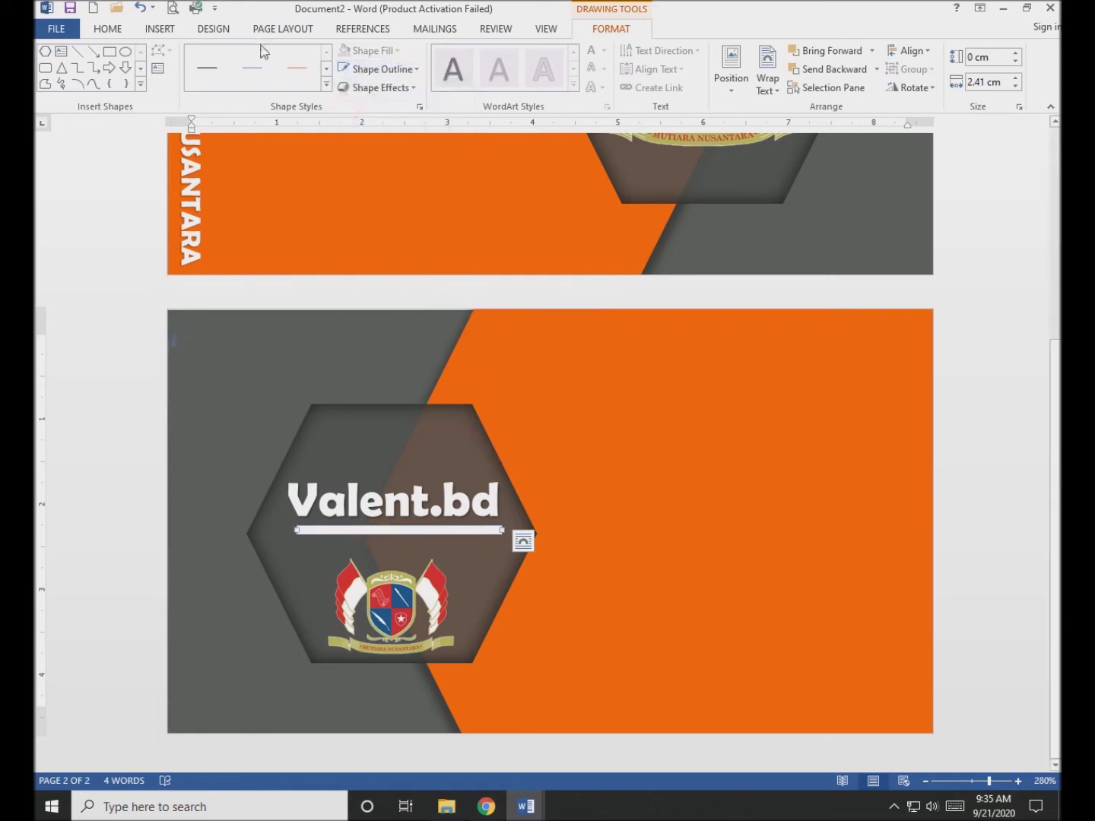
click(467, 574)
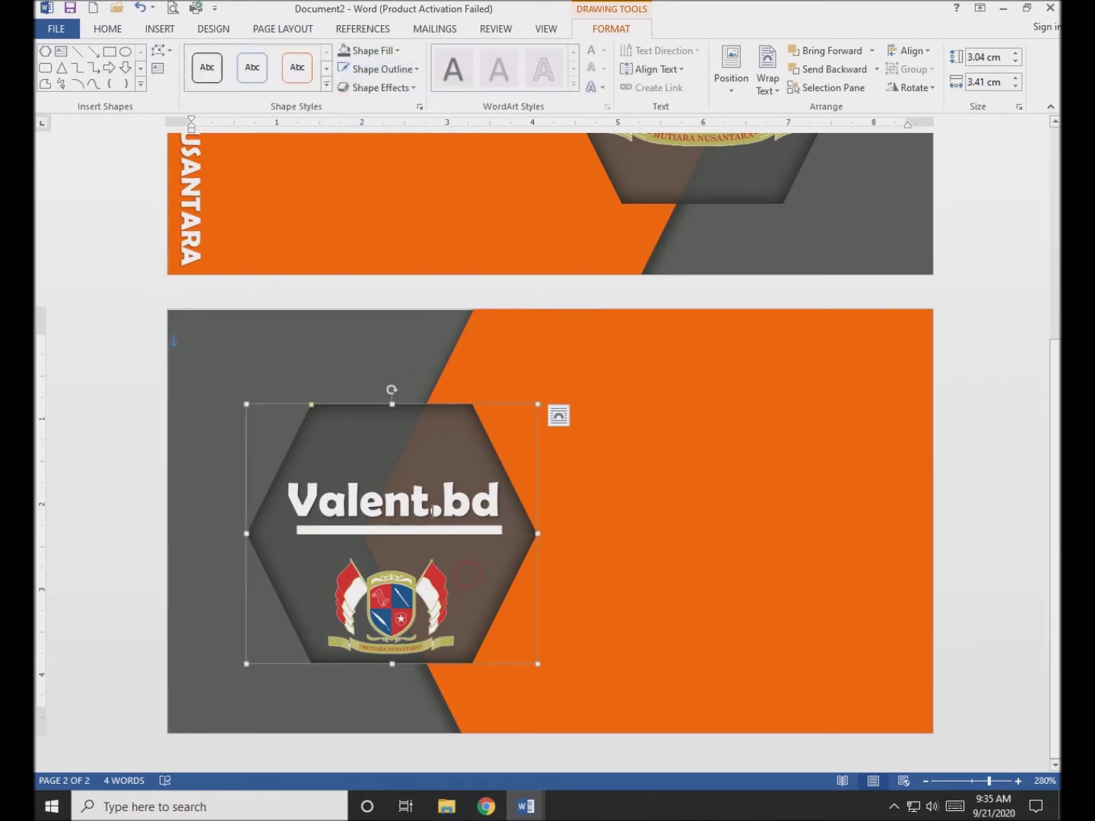
Draw a second line over the white line's left part and colour it orange
click(79, 53)
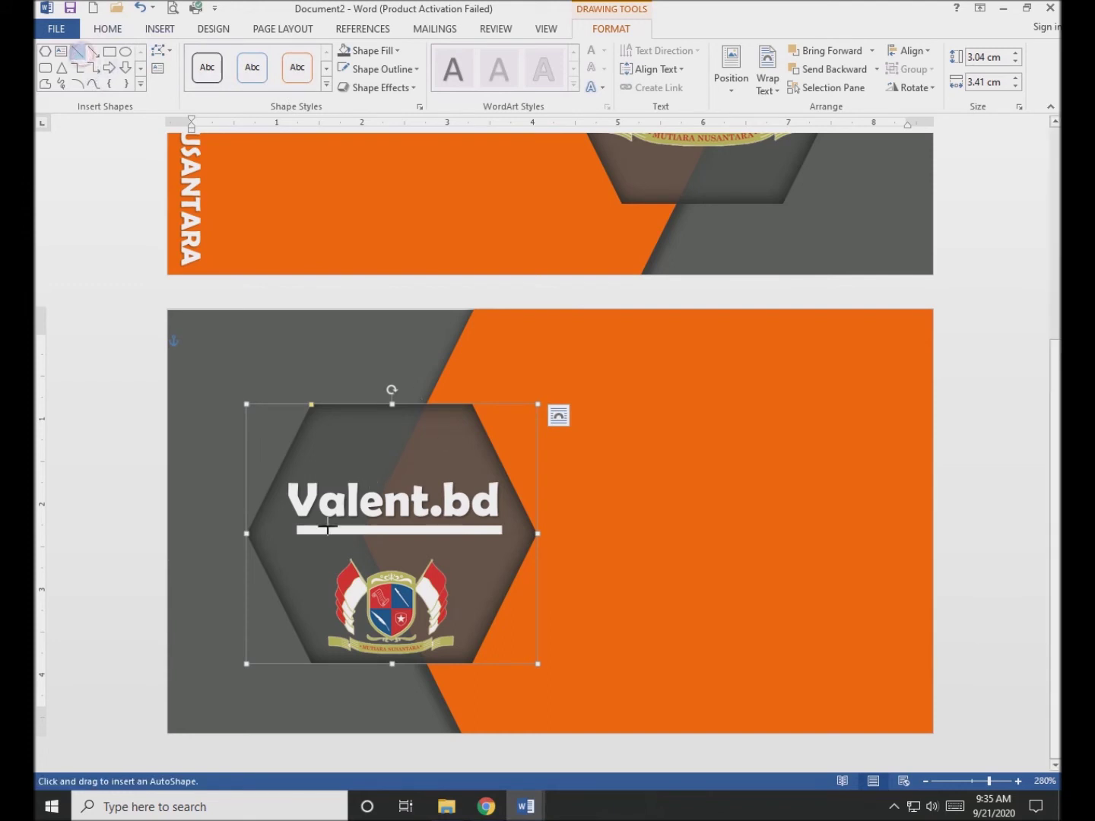
drag(299, 530, 369, 530)
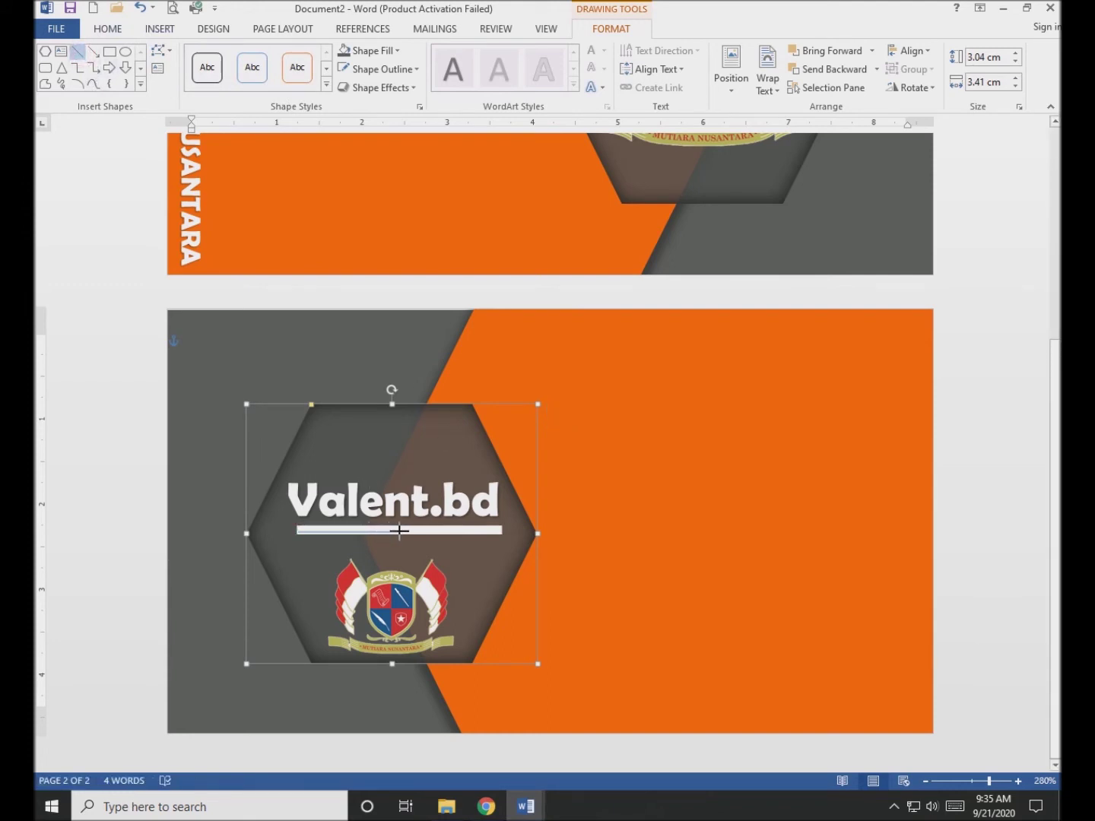
click(411, 69)
click(345, 229)
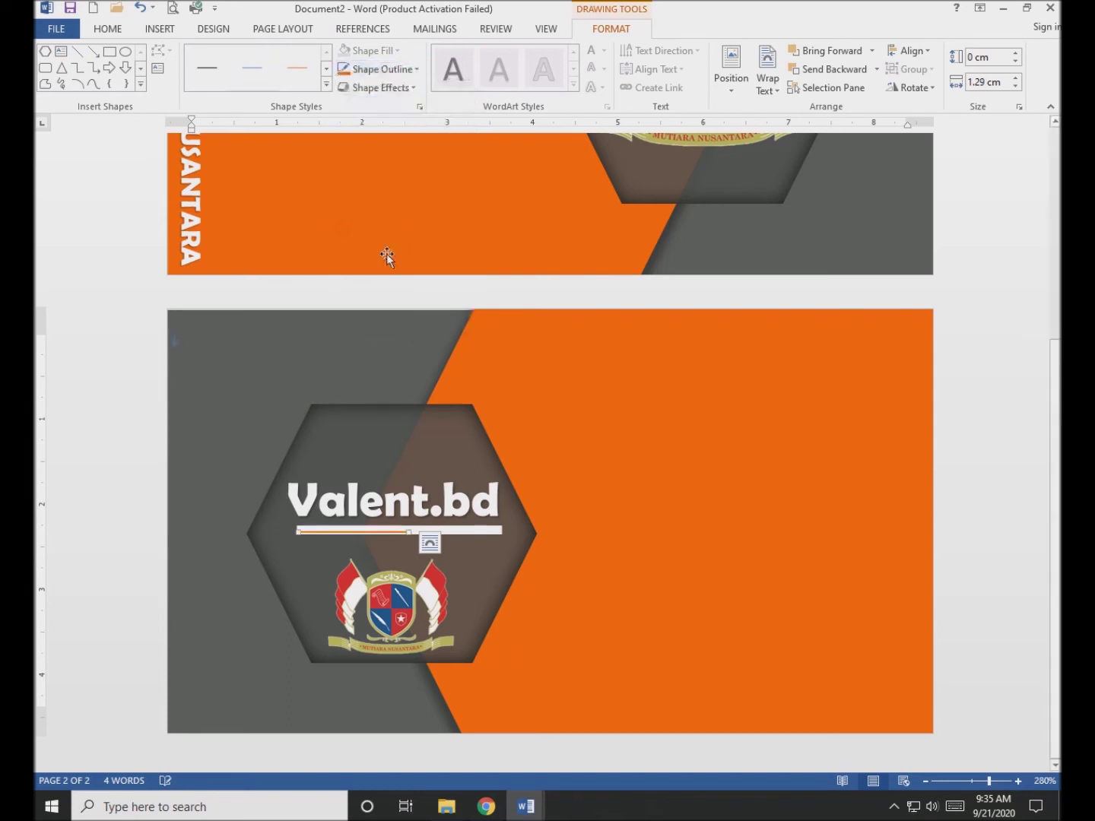
Thicken the orange line to match, trim it to about 1.53 cm, and align it over the white line's left end
click(414, 70)
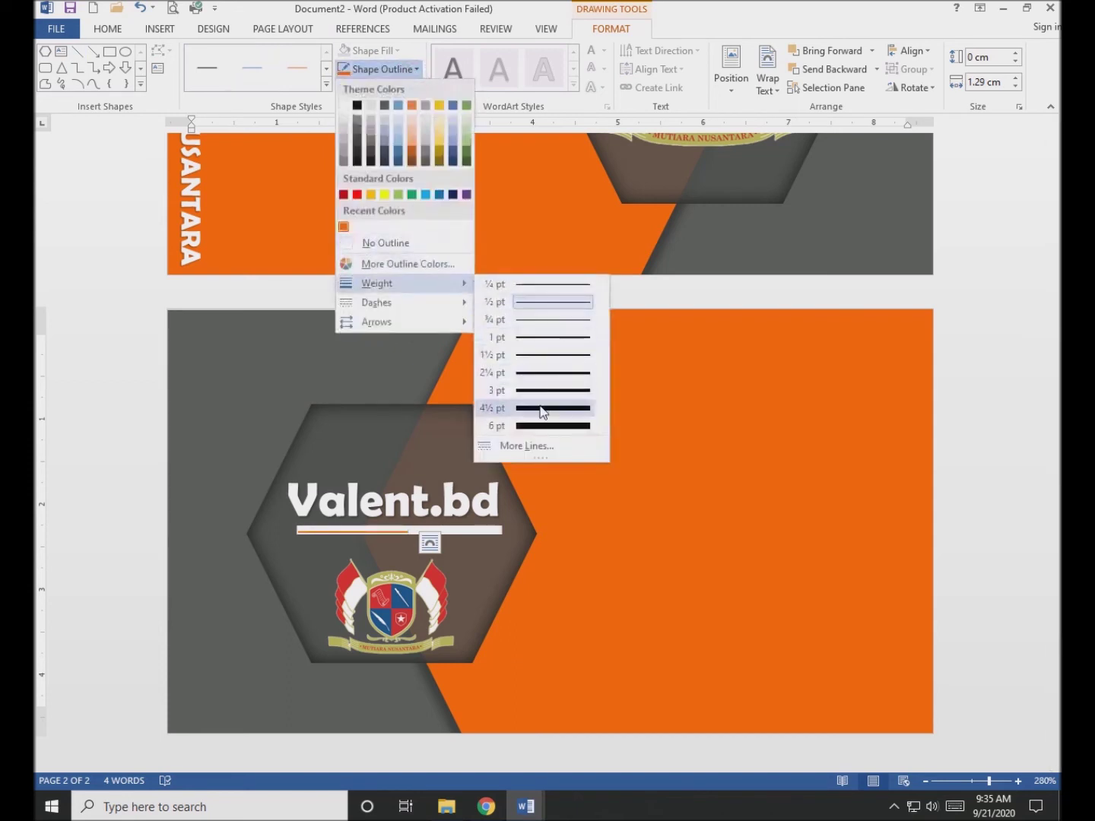
click(542, 390)
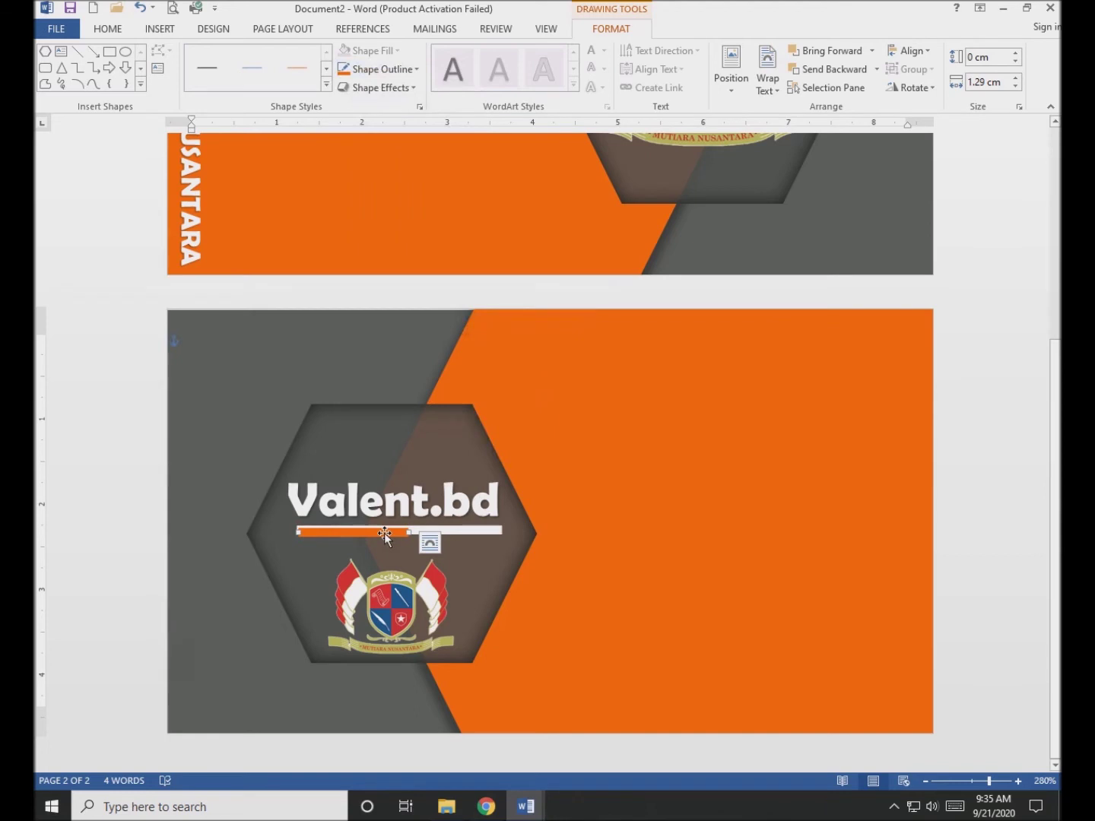
drag(408, 532, 438, 530)
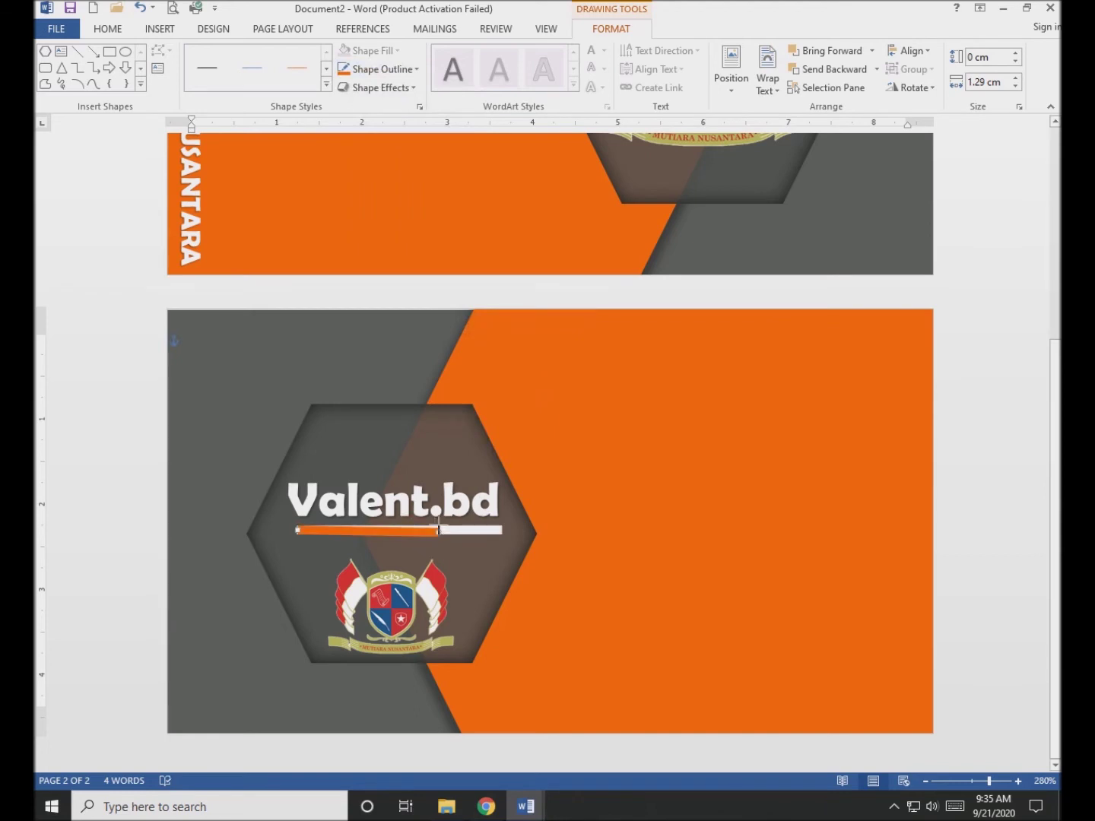
drag(446, 525, 502, 528)
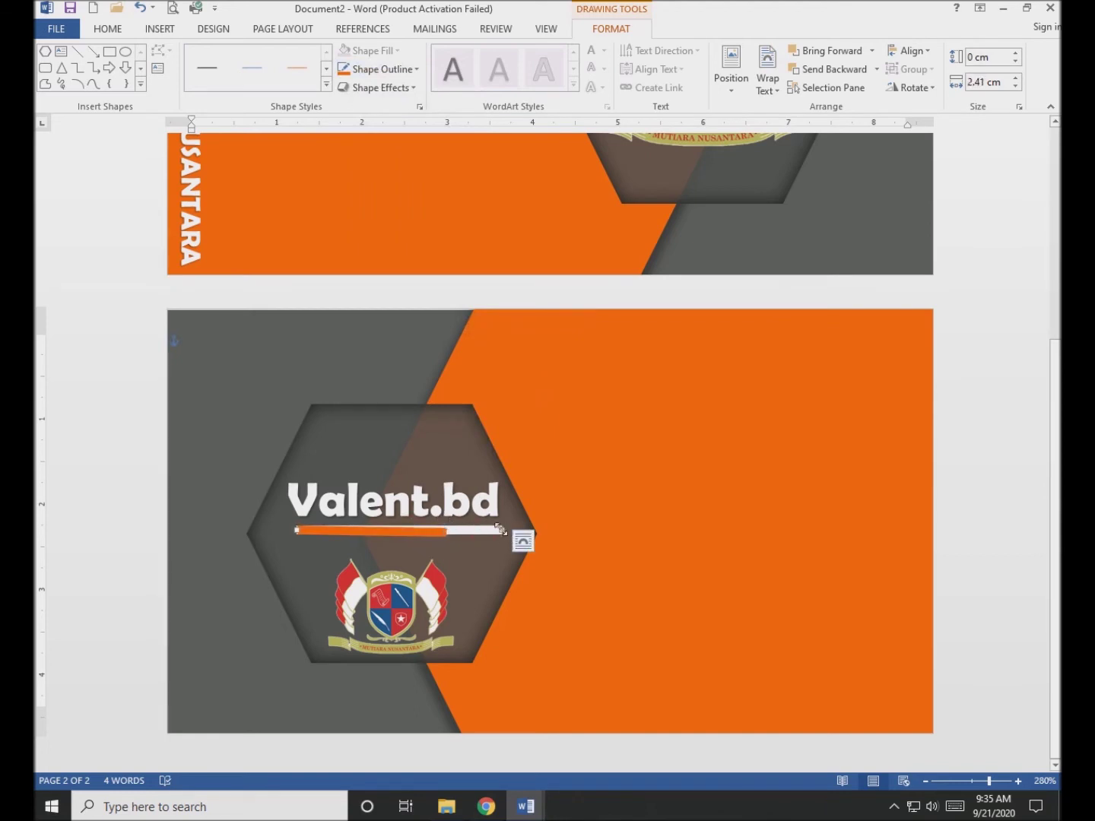
click(435, 532)
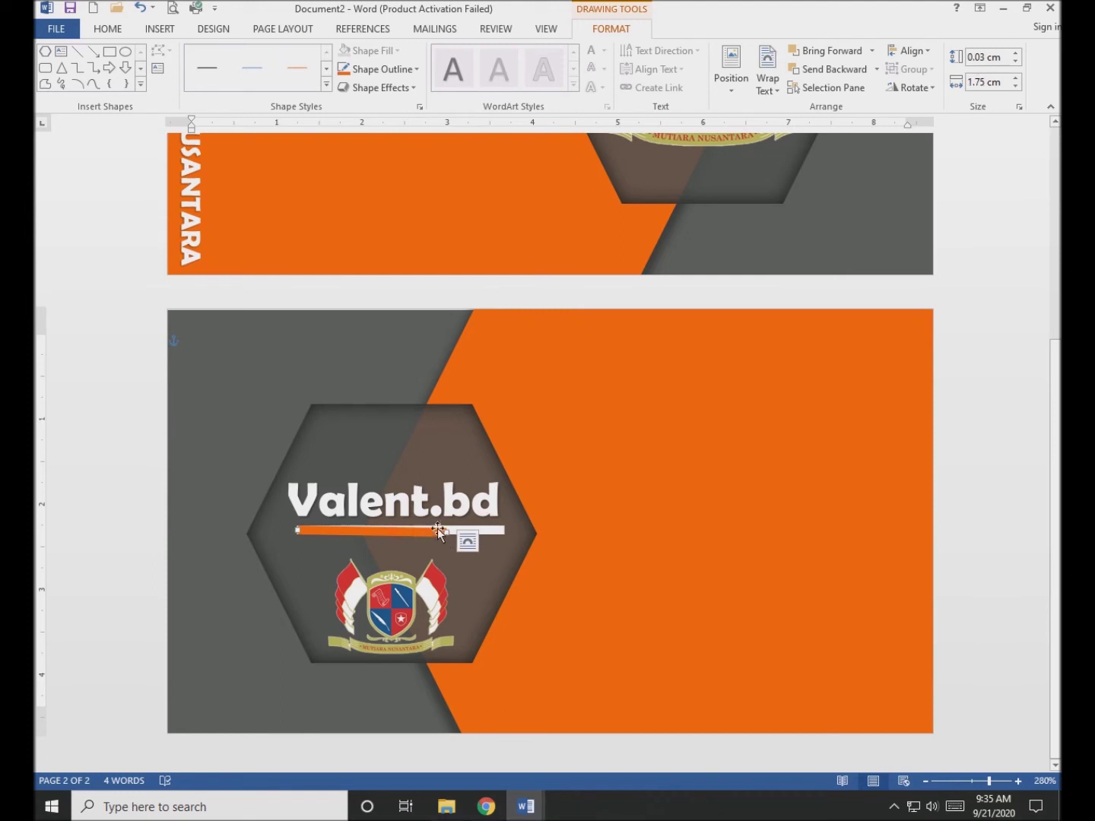
drag(446, 533, 427, 531)
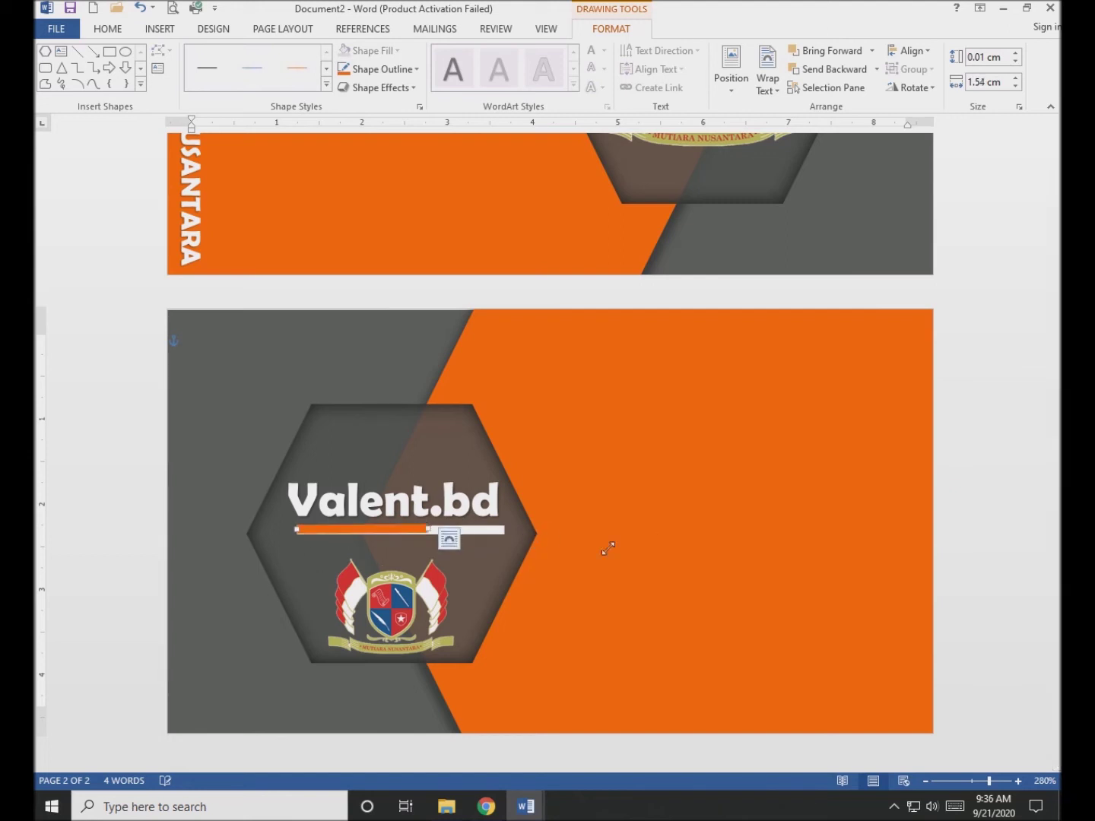
drag(294, 526, 297, 530)
click(298, 530)
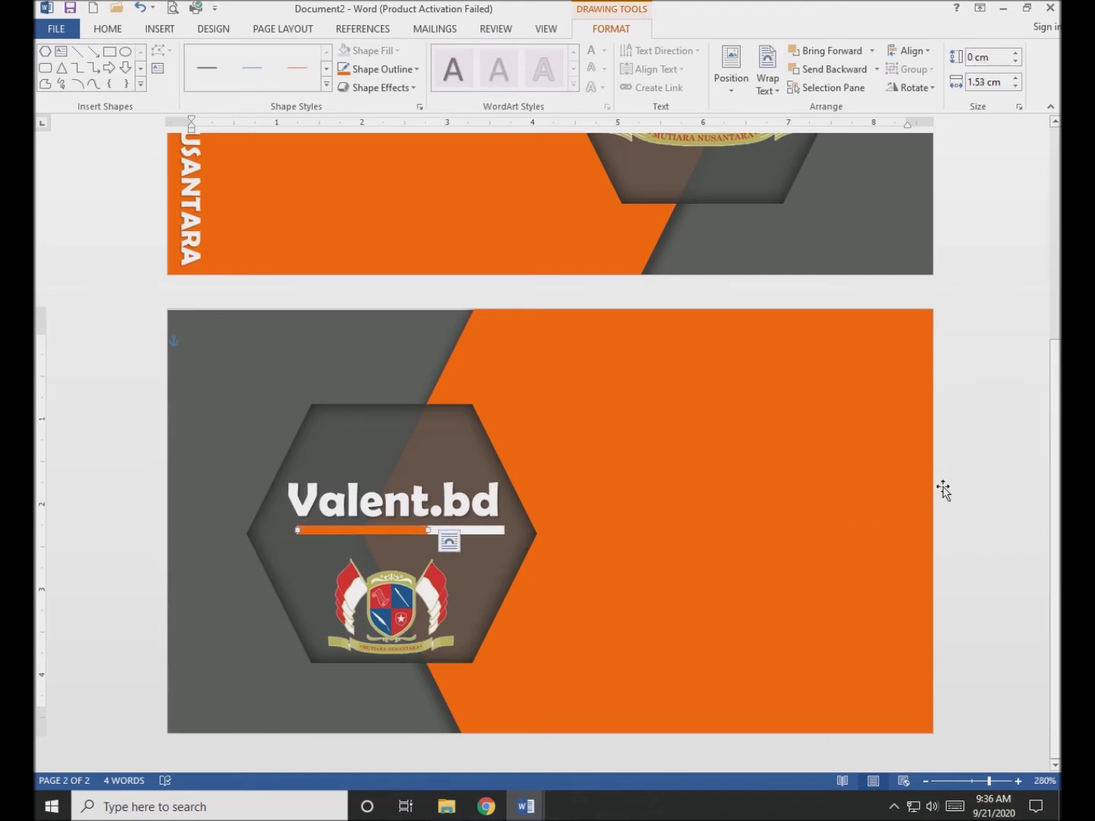
click(403, 531)
click(1025, 406)
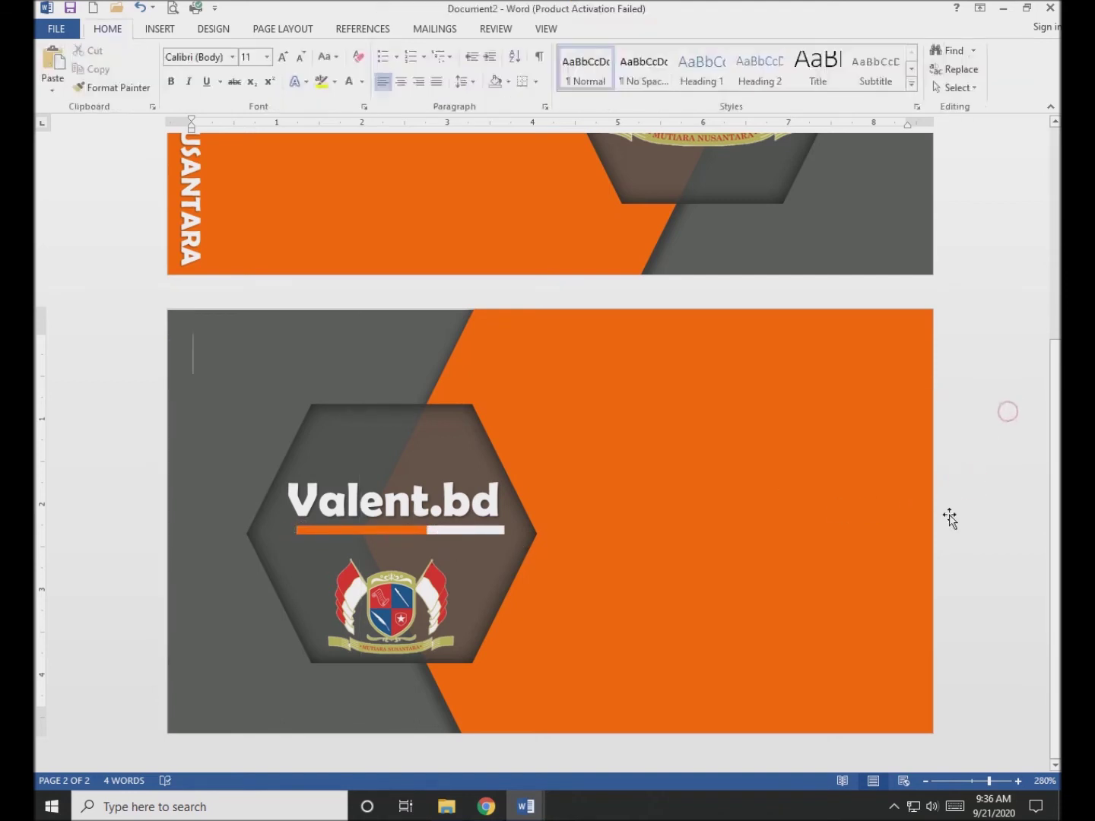
click(1018, 781)
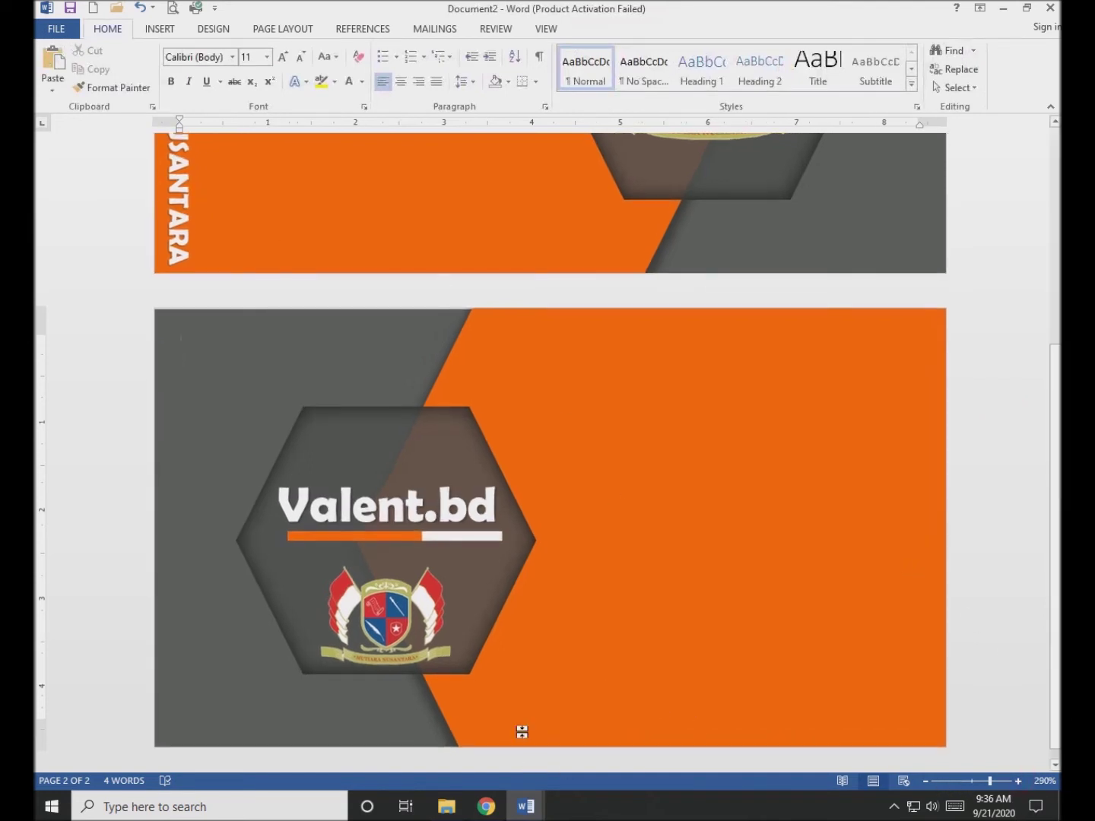
Insert a black phone icon found through Online Pictures ('phone icon png')
click(166, 29)
click(219, 84)
click(619, 303)
text(phone icon png)
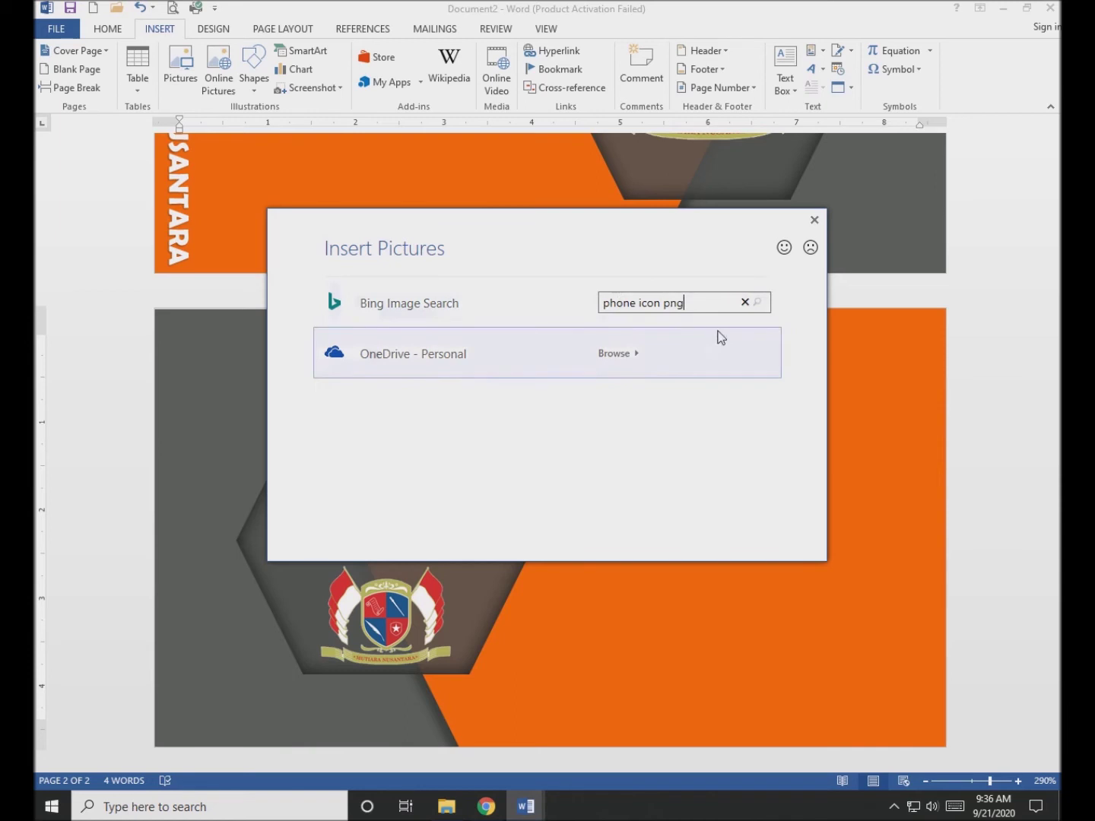
key(Return)
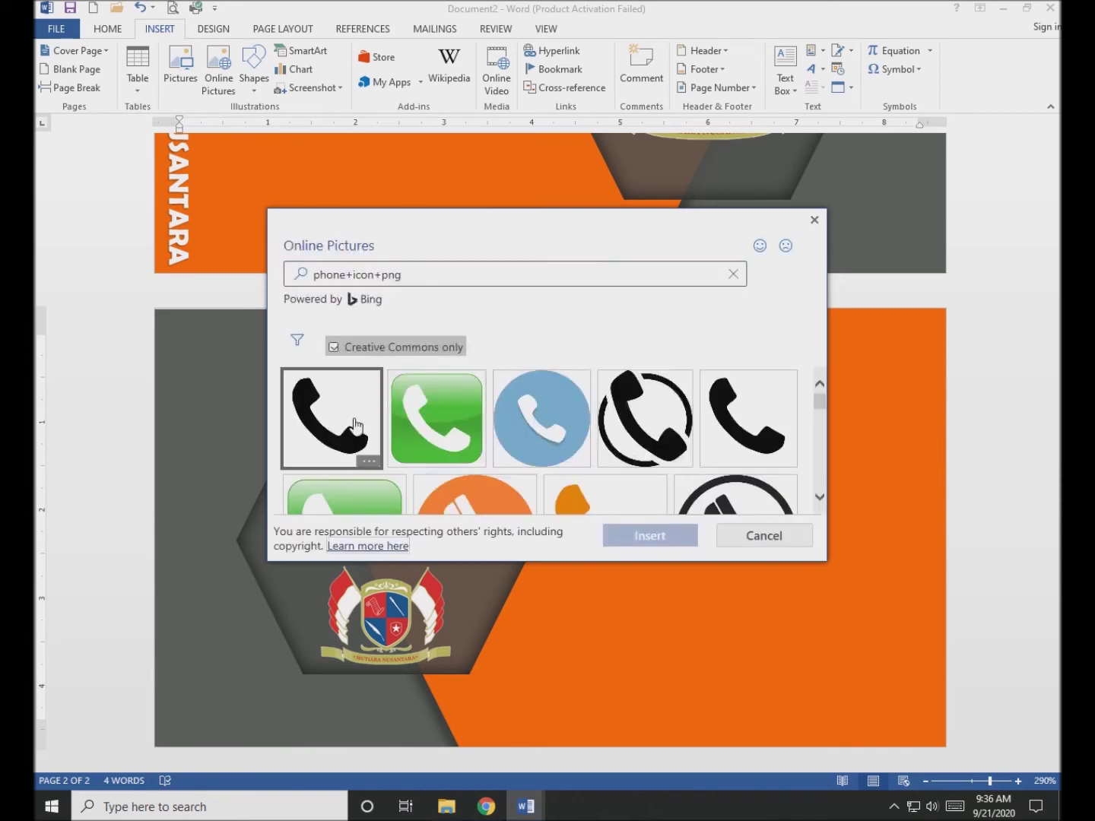
click(355, 425)
click(641, 537)
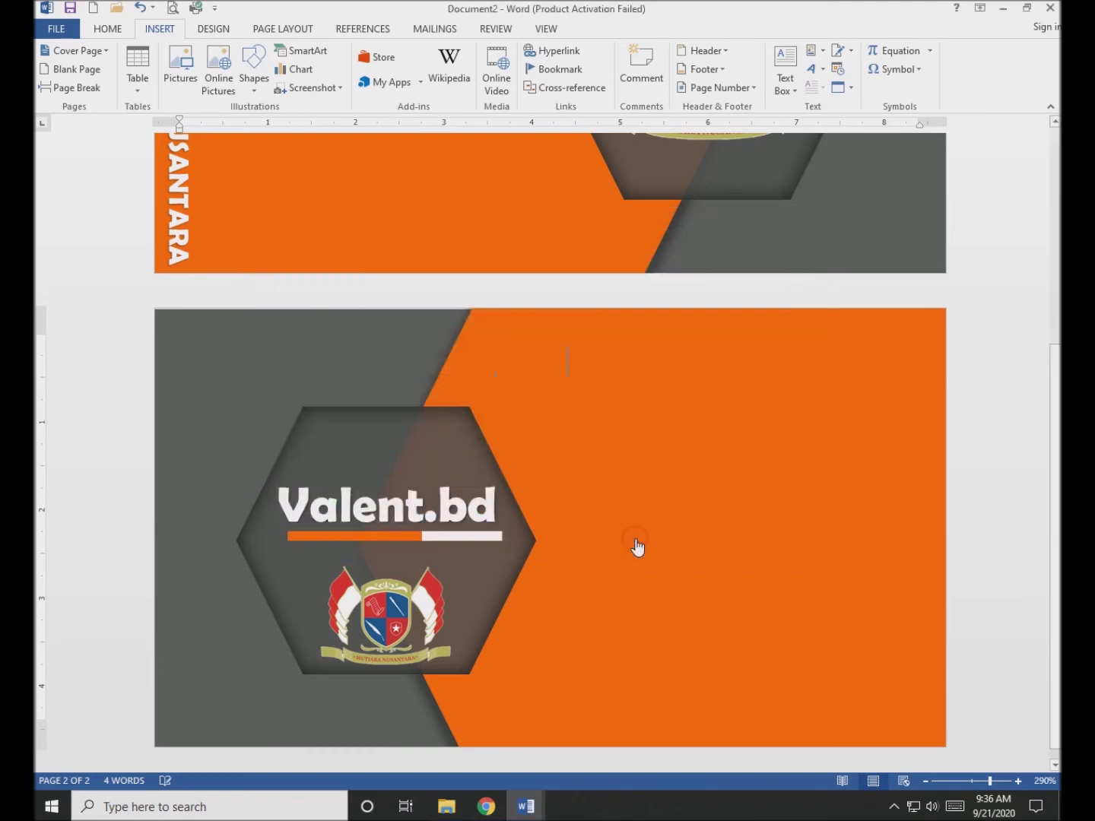
Set the phone icon In Front of Text, shrink it to about 0.5 cm, and apply Washout
click(709, 76)
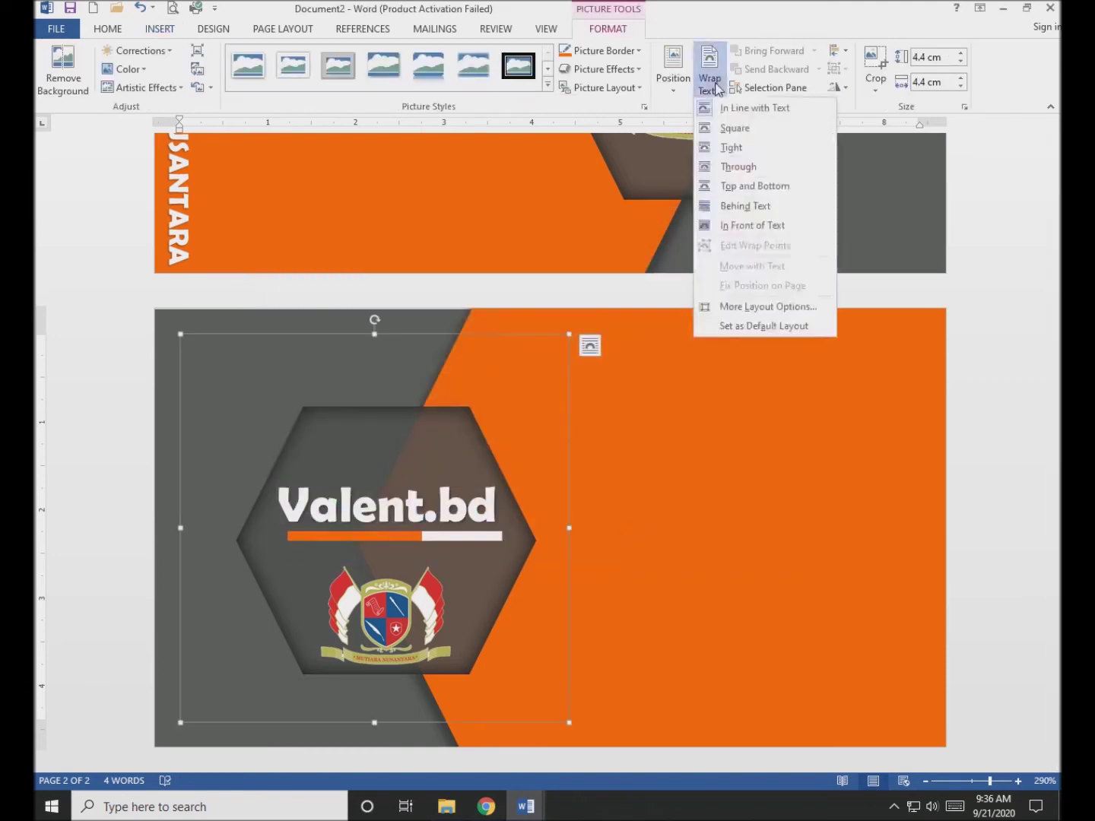
click(750, 225)
mouse_move(569, 723)
mouse_down()
mouse_move(213, 364)
mouse_move(586, 452)
mouse_up()
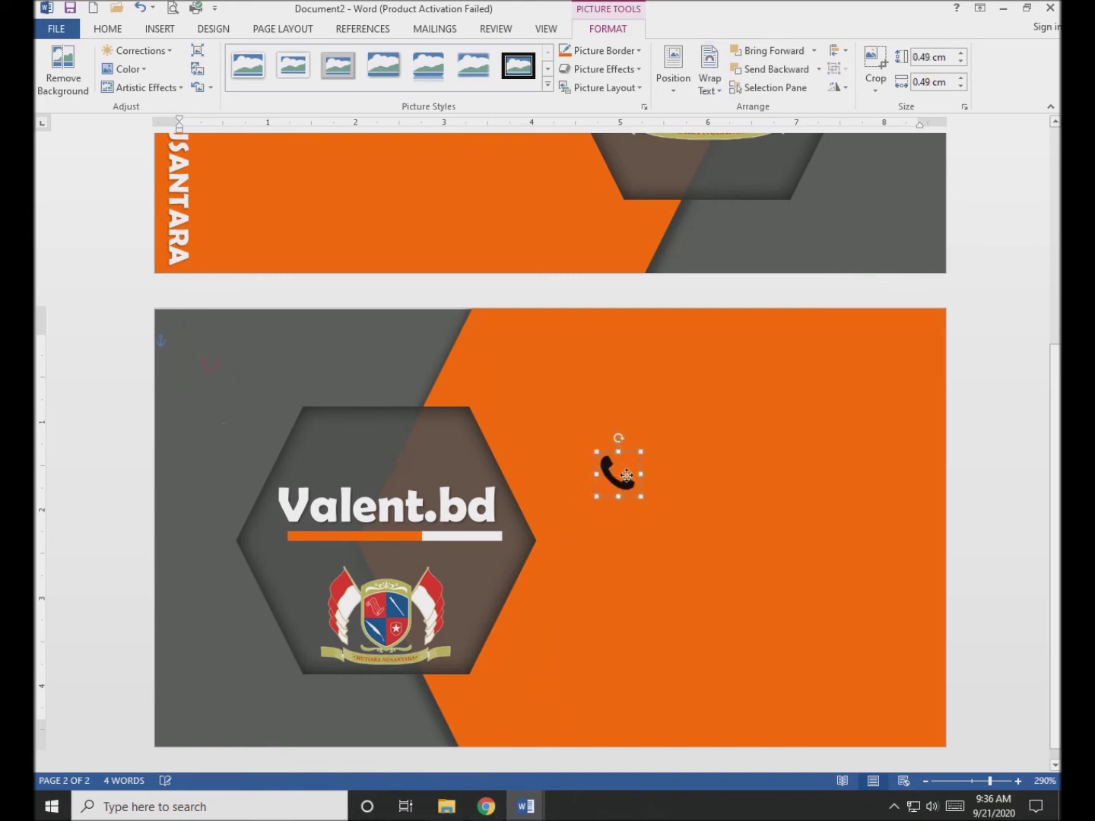
click(127, 69)
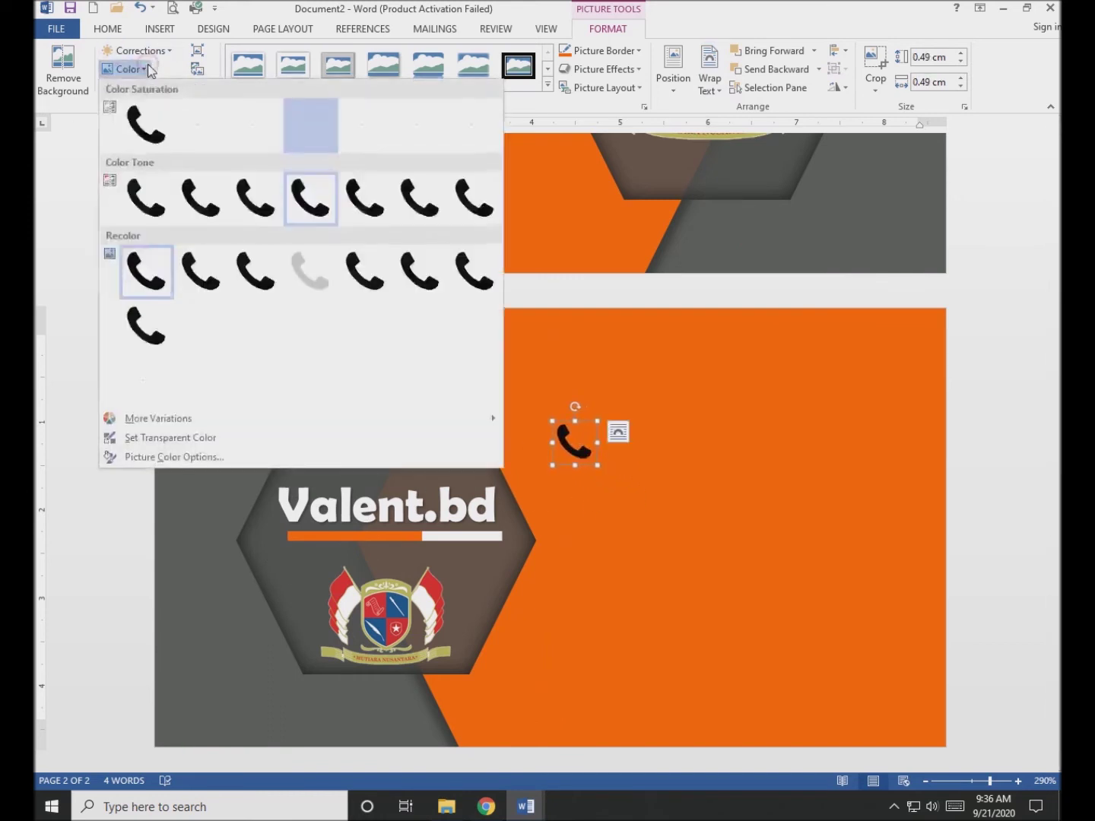
click(305, 273)
click(955, 427)
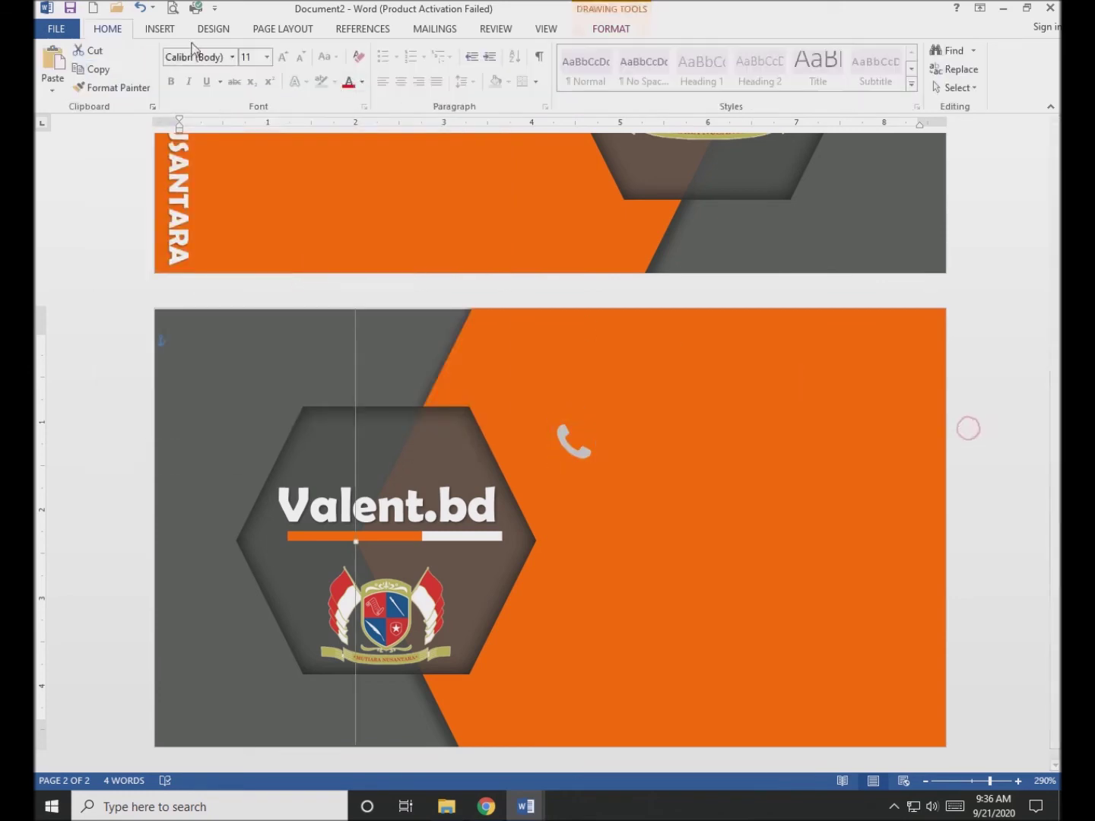
Insert an outlined house icon from an Online Pictures search for 'home icon'
click(159, 28)
click(220, 80)
text(home icon png)
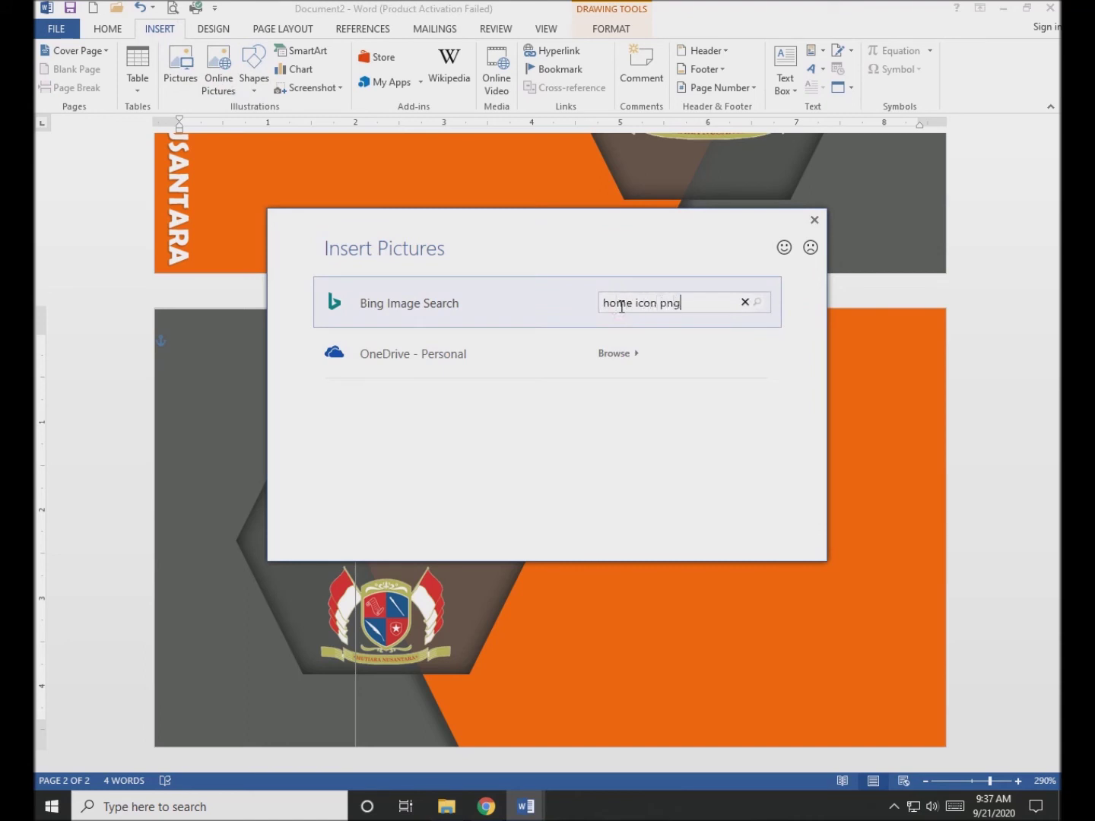
key(Return)
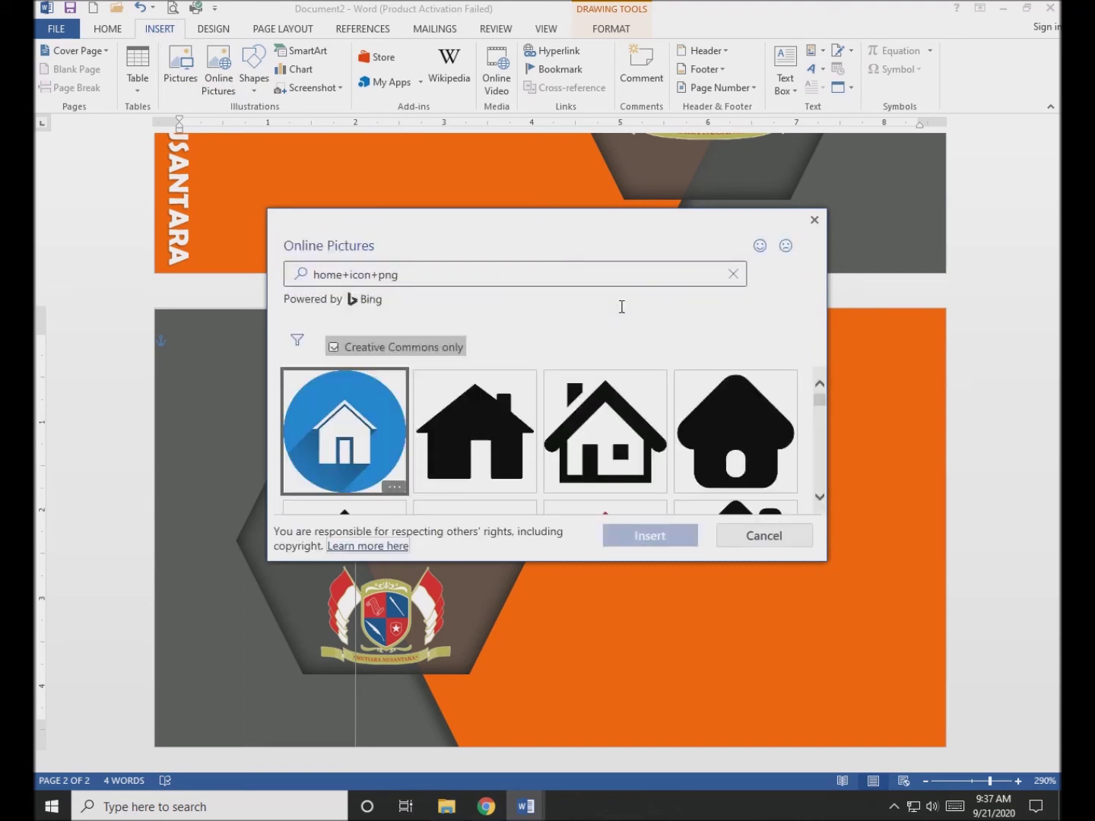
click(610, 428)
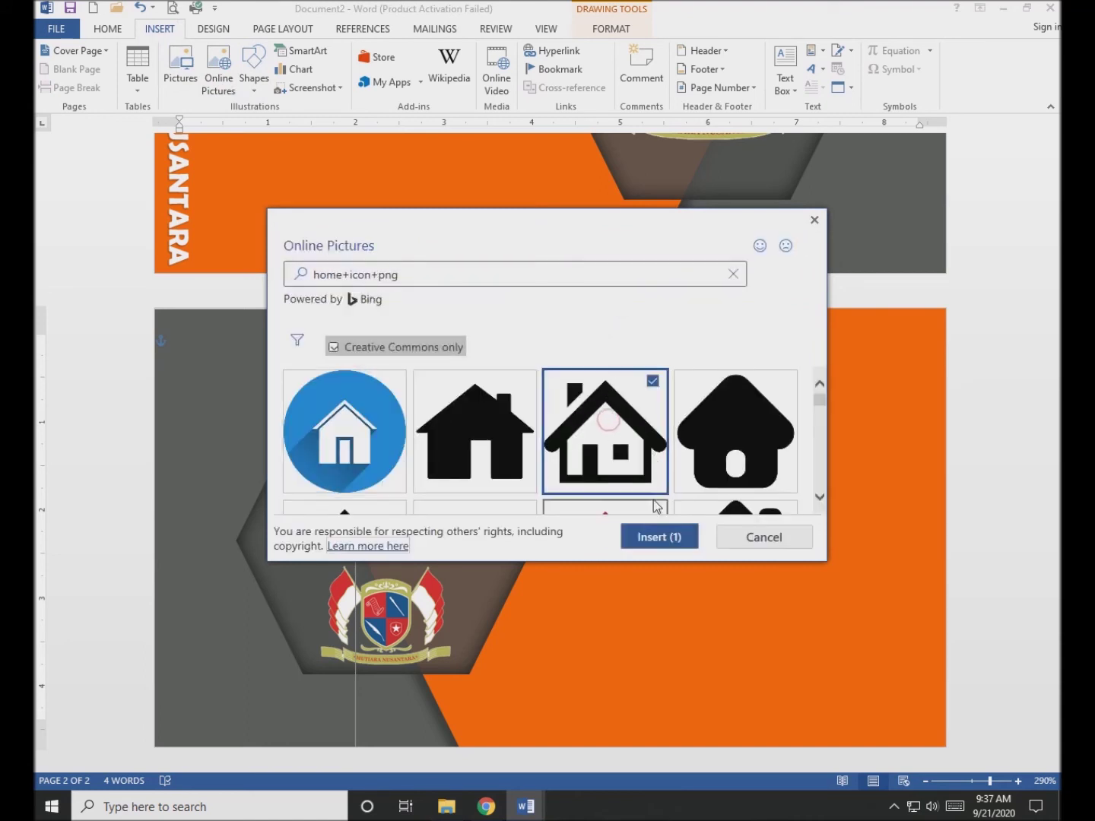
click(654, 537)
Float the house icon In Front of Text, shrink it below the phone, and recolour it light grey
click(705, 92)
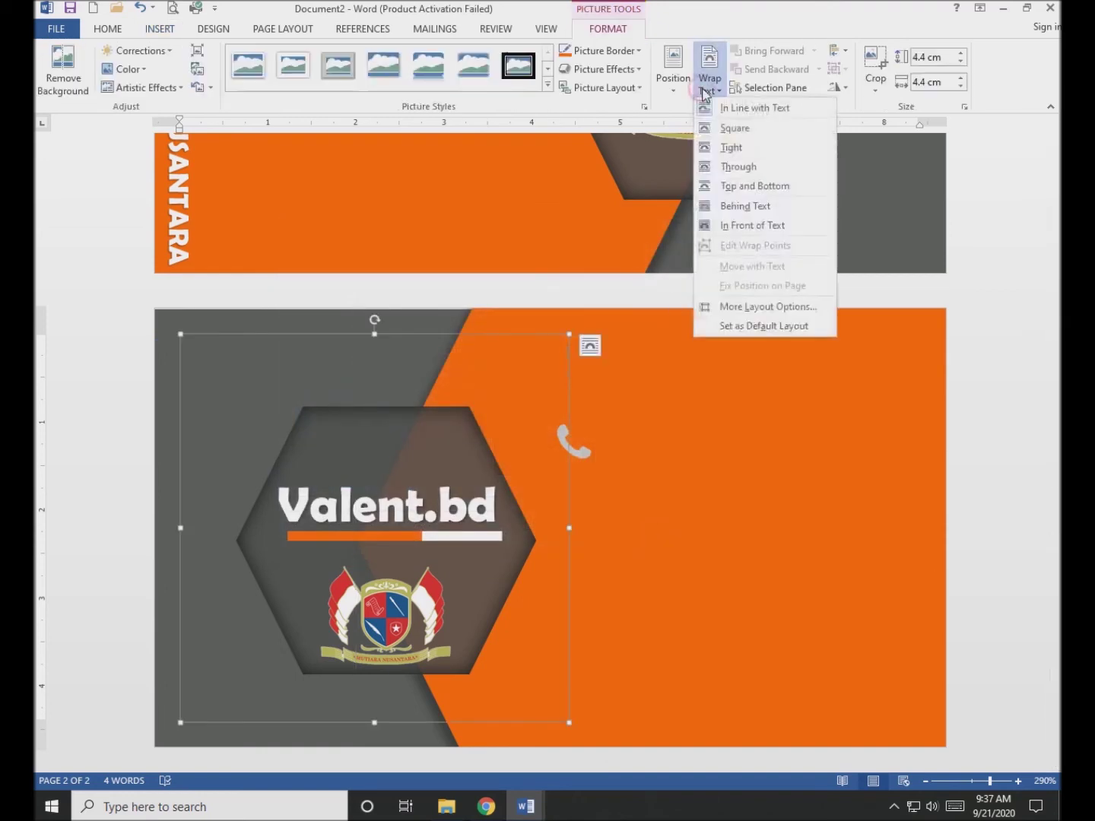
click(736, 228)
mouse_move(569, 722)
mouse_down()
mouse_move(234, 387)
mouse_move(589, 515)
mouse_move(585, 497)
mouse_up()
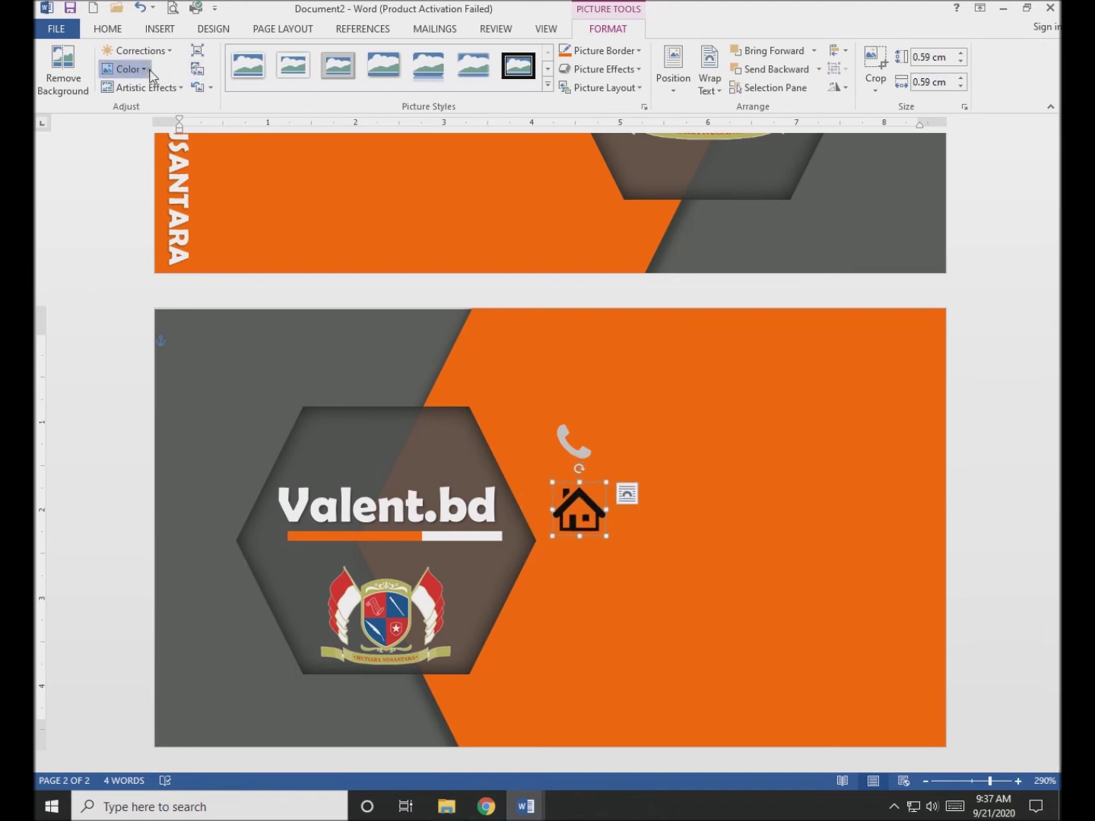
click(128, 68)
click(315, 288)
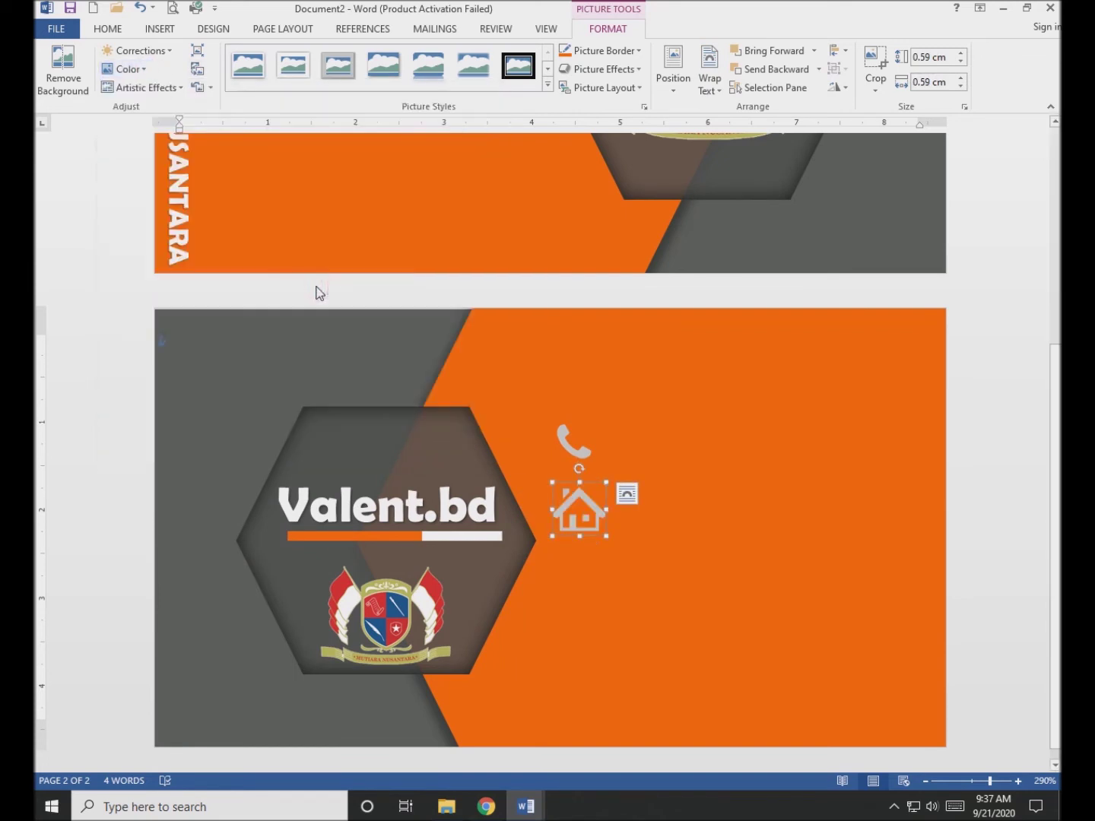
click(121, 312)
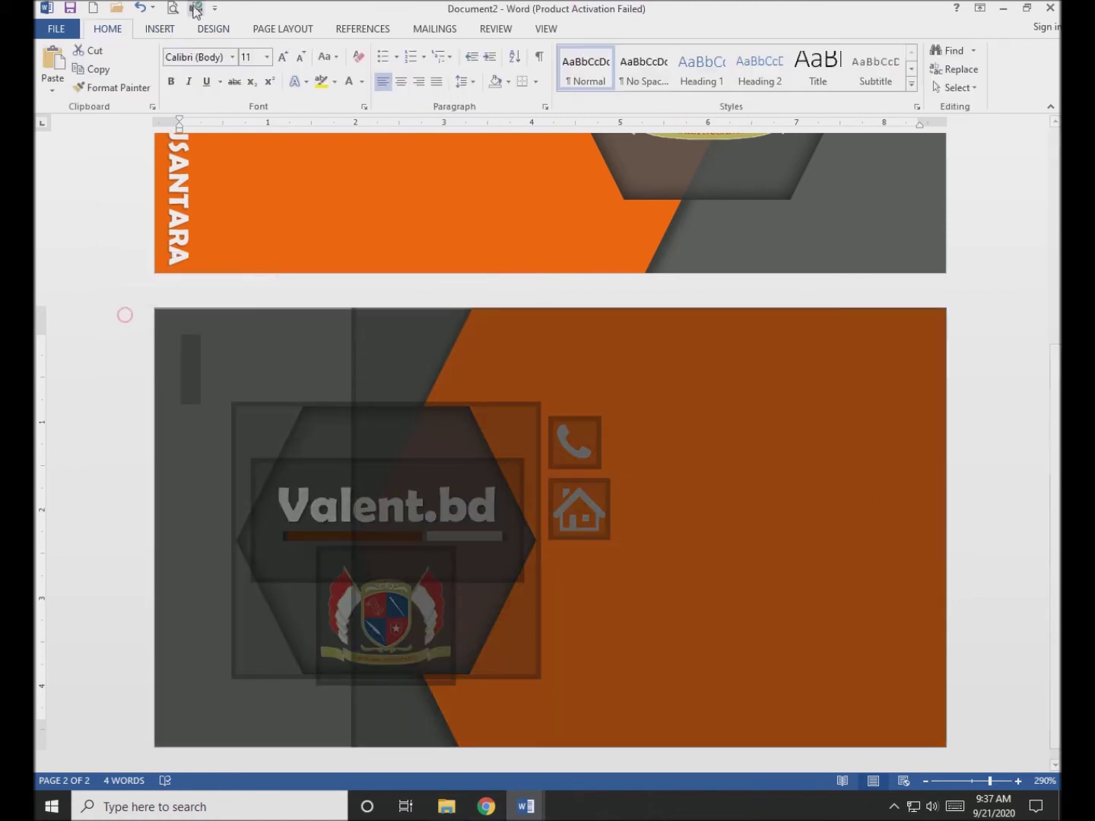
Insert the first envelope icon from an Online Pictures search for 'email icon png'
click(161, 30)
click(219, 73)
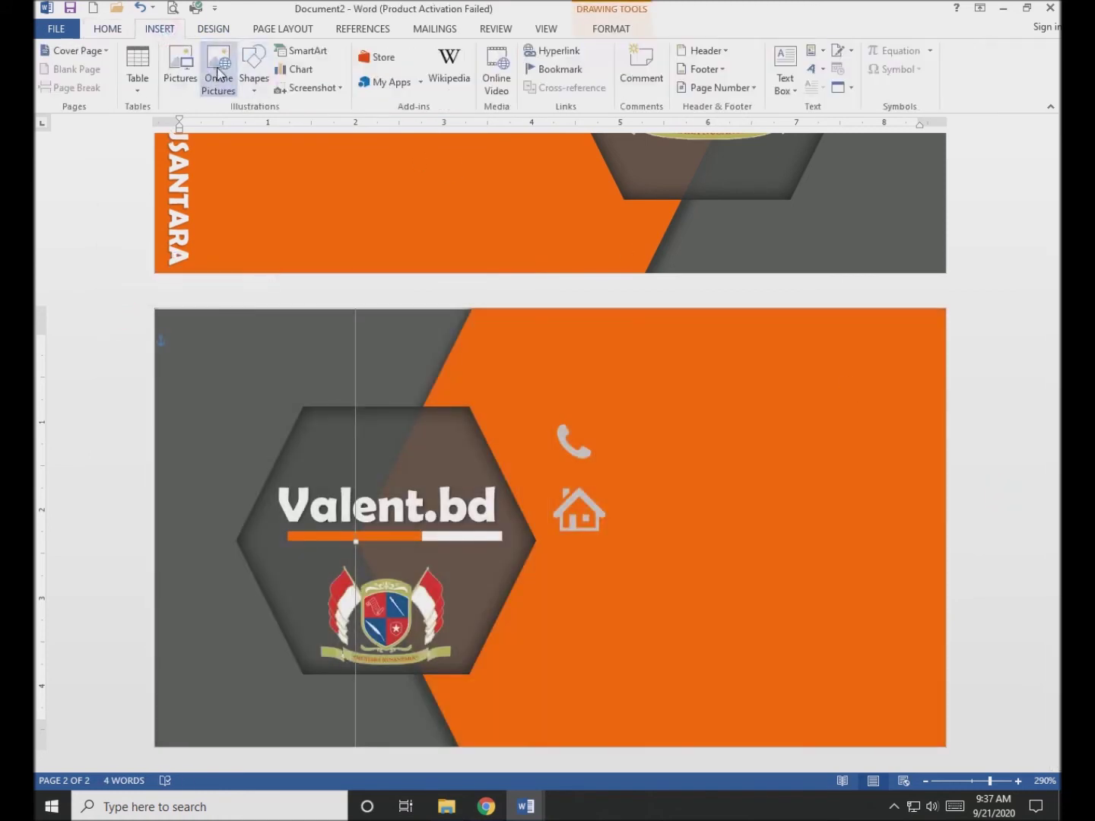
click(702, 309)
text(email icon png)
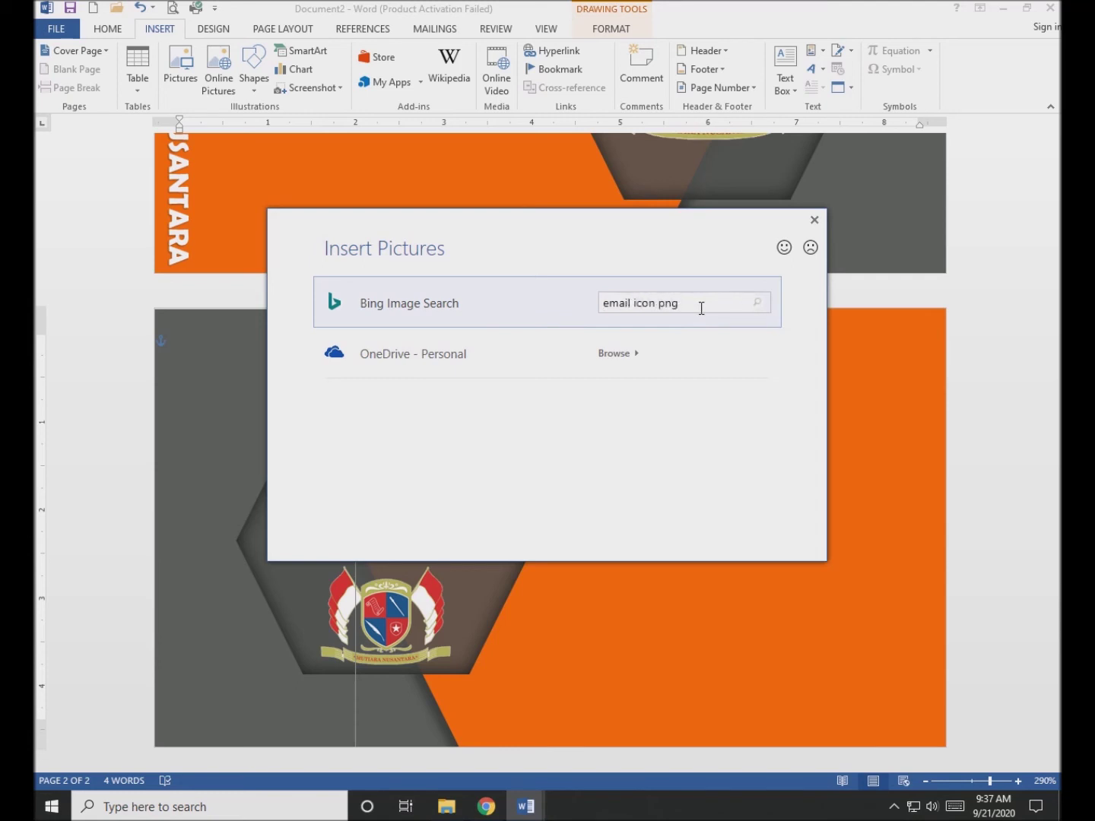
key(Return)
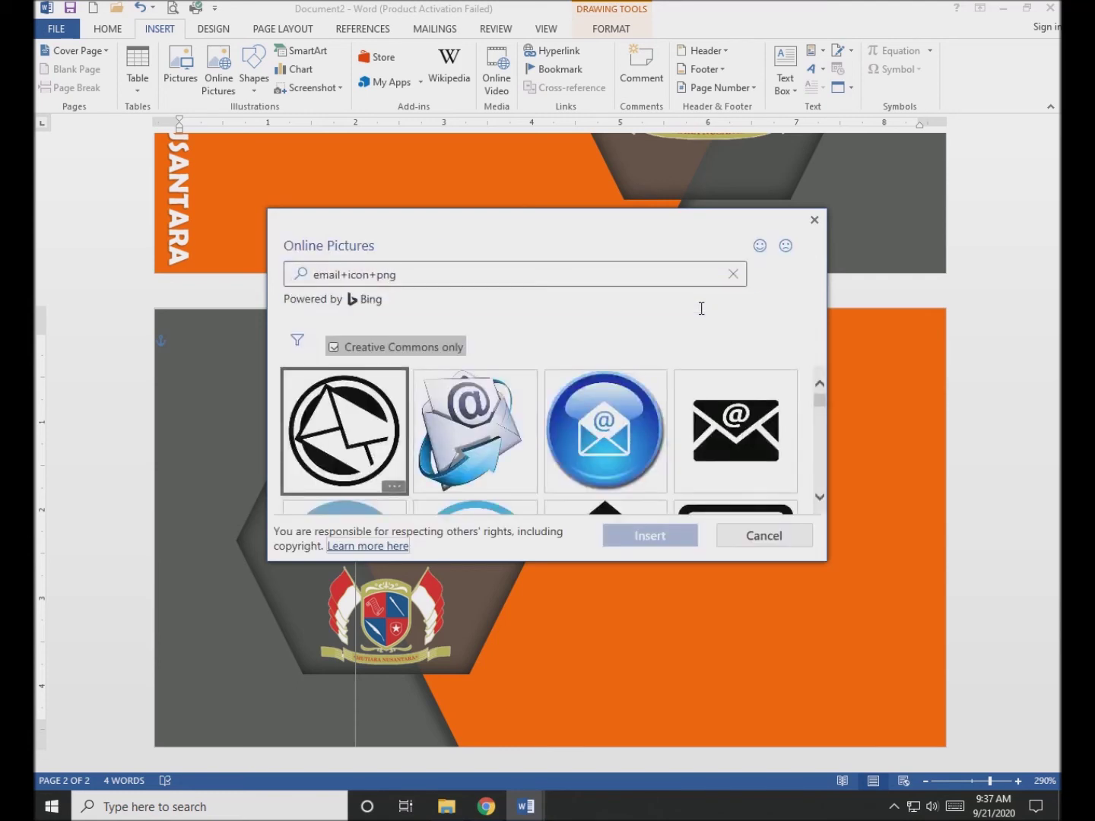
click(390, 428)
click(655, 538)
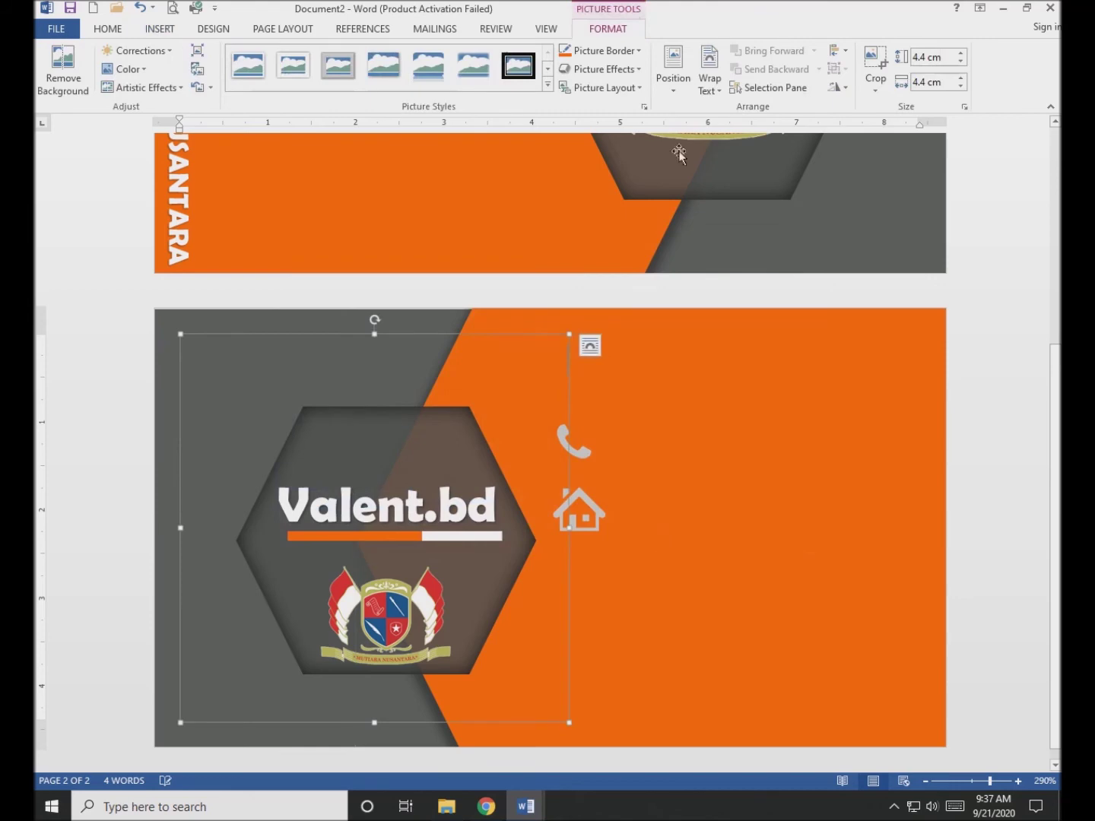
Float the envelope In Front of Text, resize it to 0.75 cm, and apply Washout
click(710, 84)
click(757, 225)
mouse_move(569, 722)
mouse_down()
mouse_move(247, 400)
mouse_move(574, 604)
mouse_up()
click(130, 69)
click(310, 273)
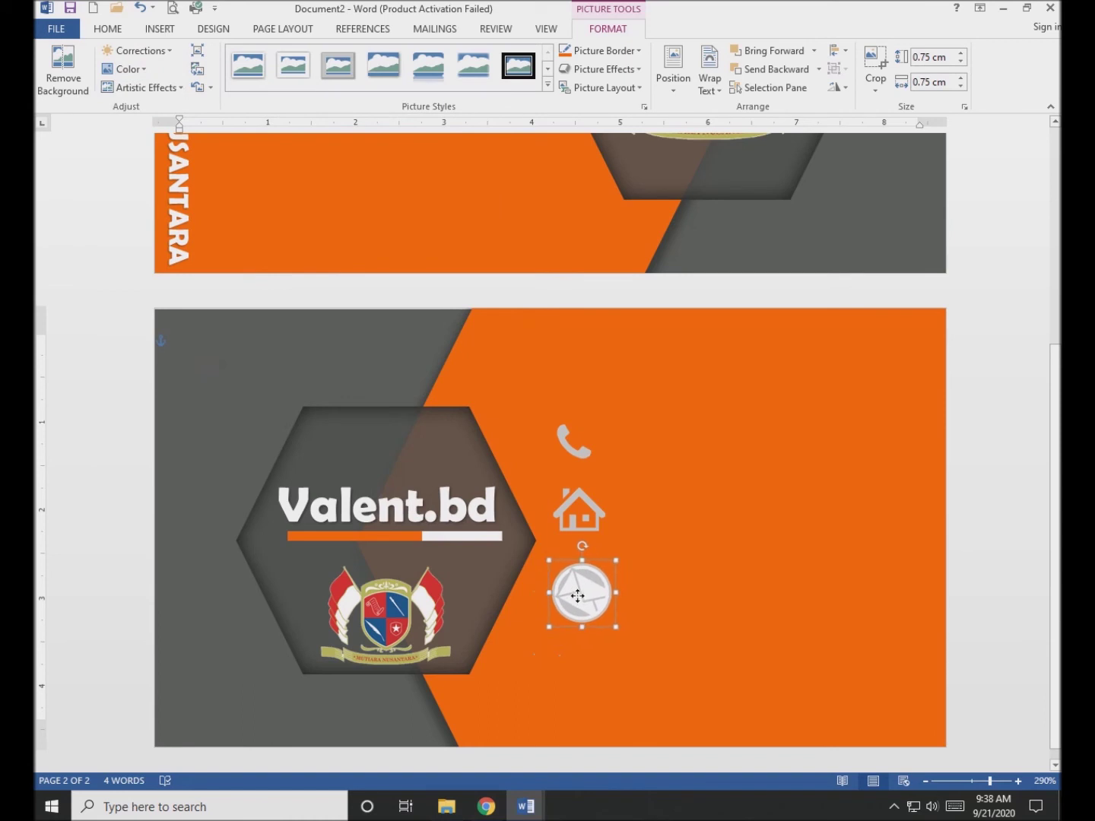
click(160, 29)
click(218, 72)
text(web icon png)
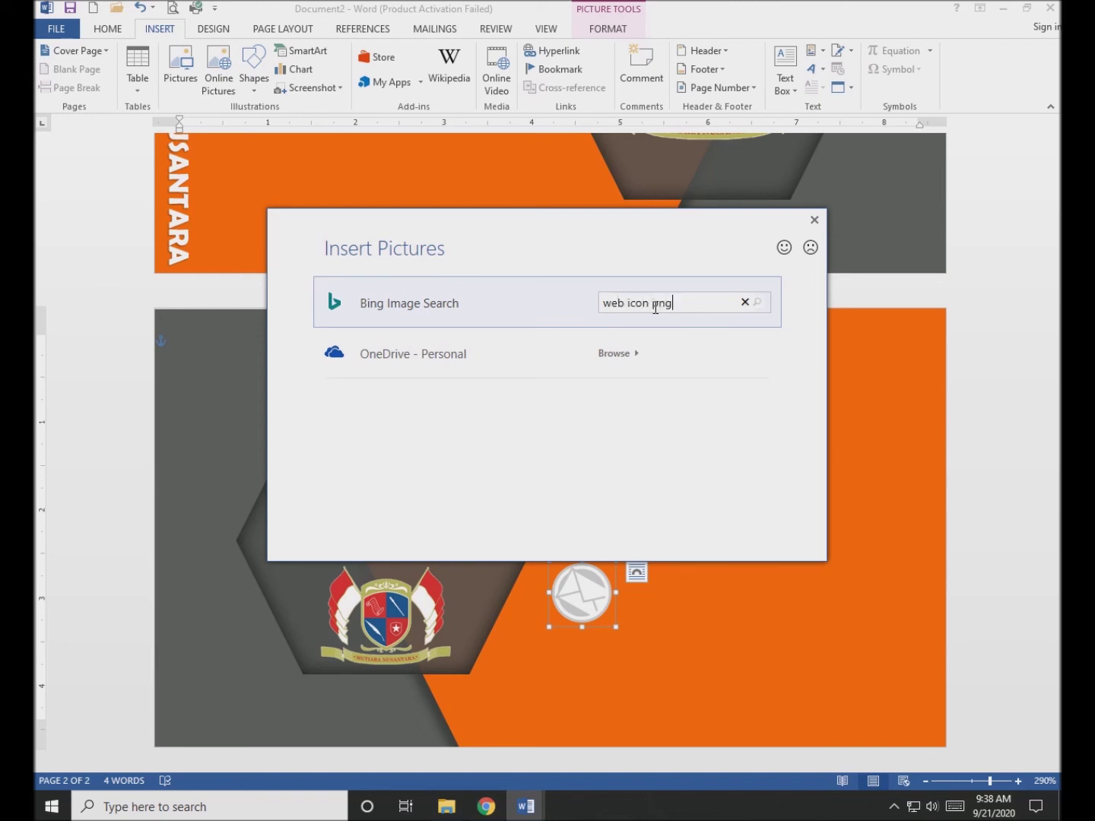
Insert a globe icon from a web icon search, float it, shrink to 0.58 cm, and wash it out
key(Return)
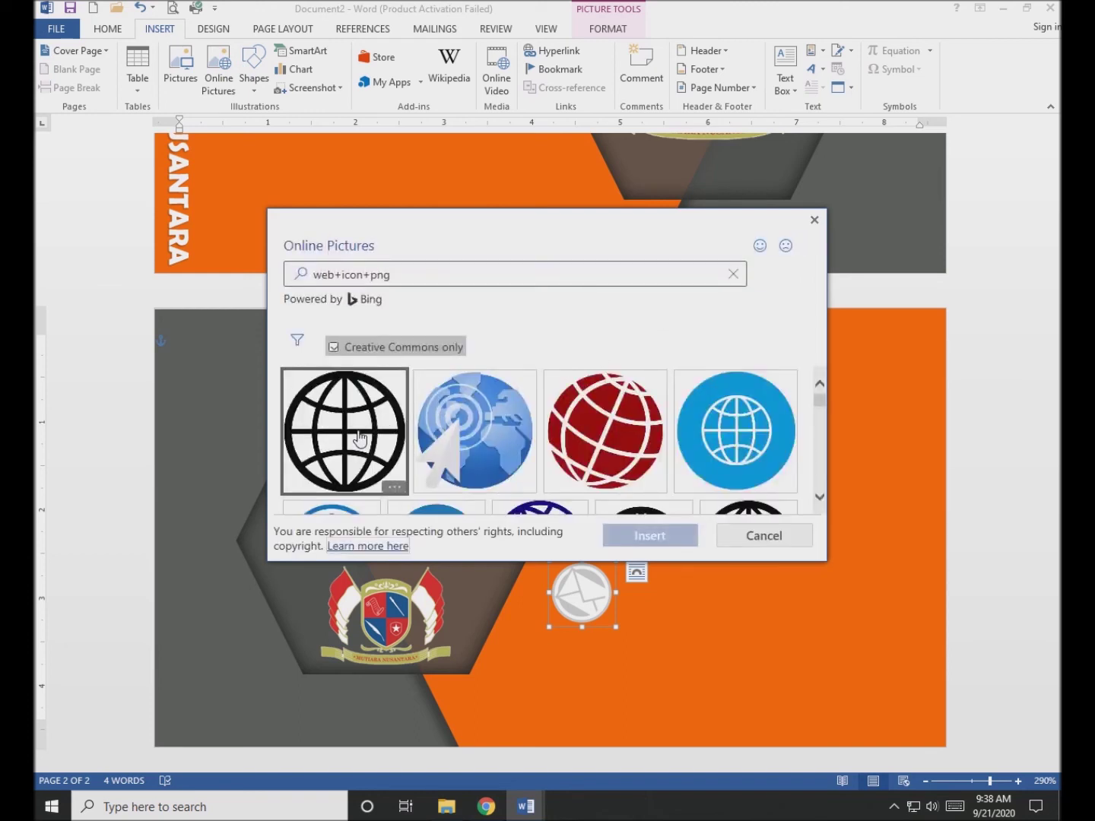
click(360, 439)
click(650, 535)
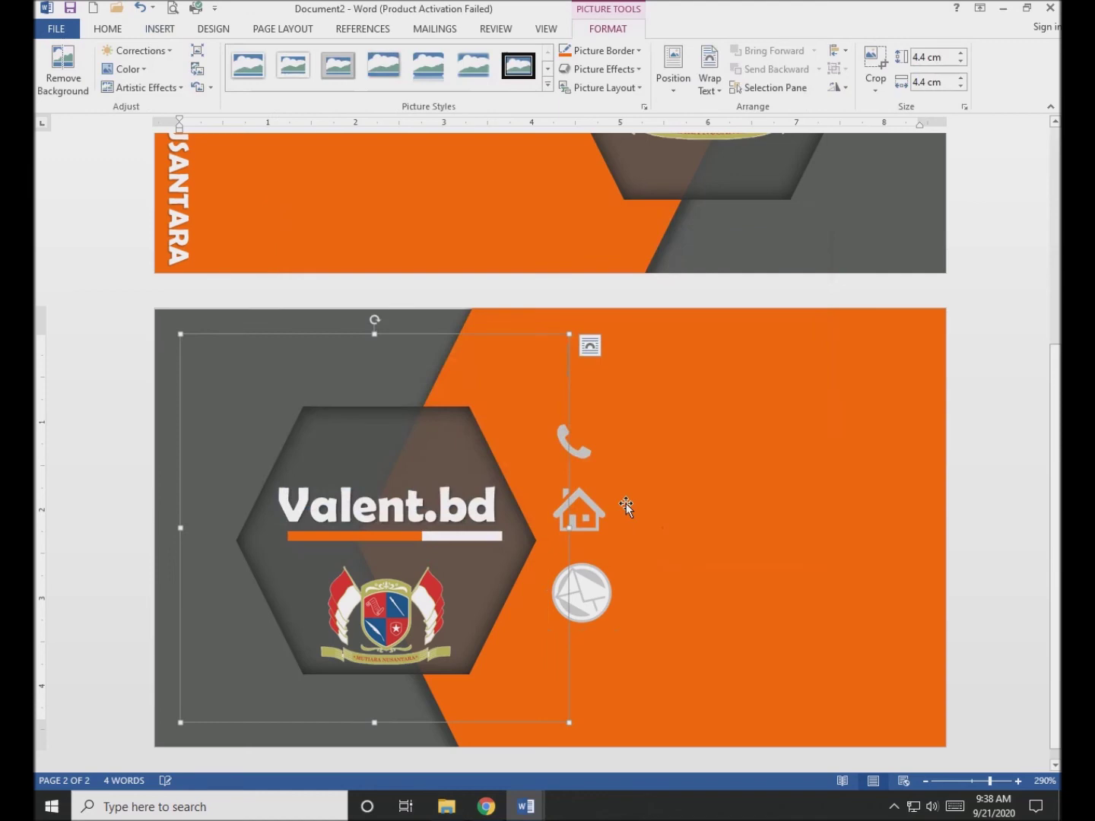
click(723, 88)
click(732, 226)
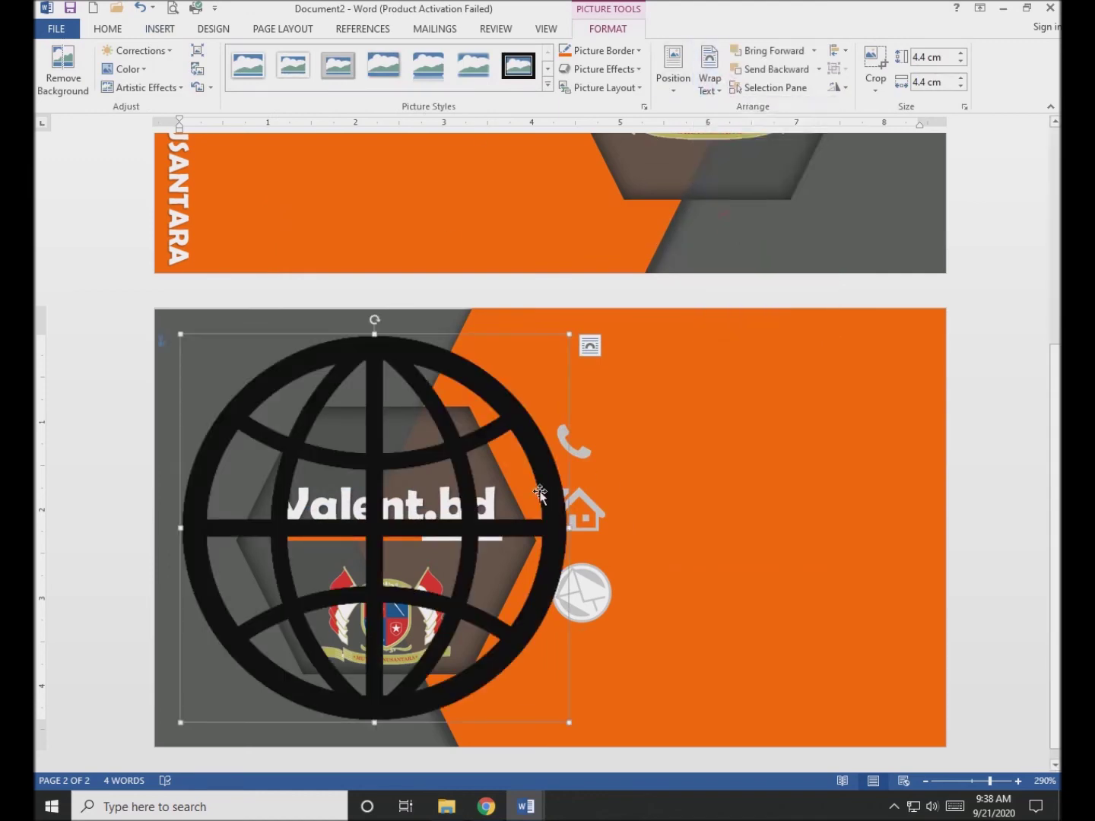
drag(572, 726, 232, 385)
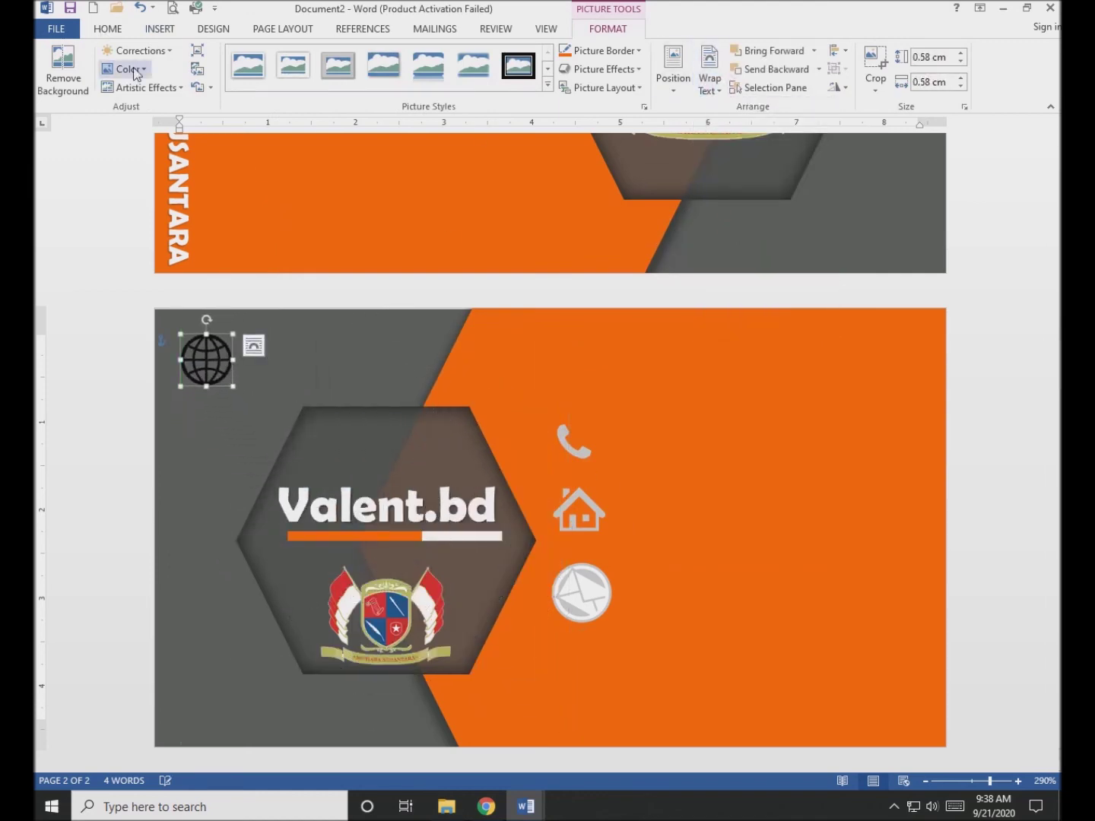
click(141, 67)
click(310, 272)
Line up the phone, house, envelope and globe icons in one column
drag(208, 352, 596, 668)
click(579, 448)
drag(579, 447, 579, 421)
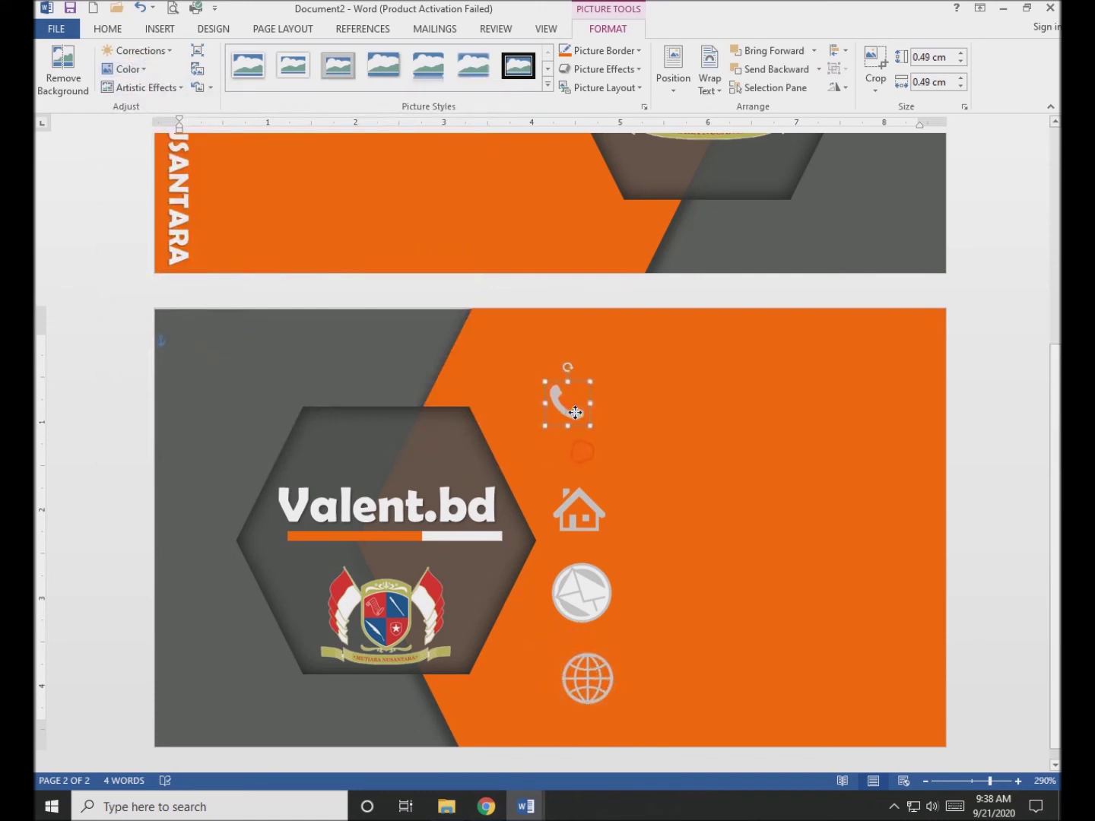
click(587, 516)
drag(587, 517, 581, 482)
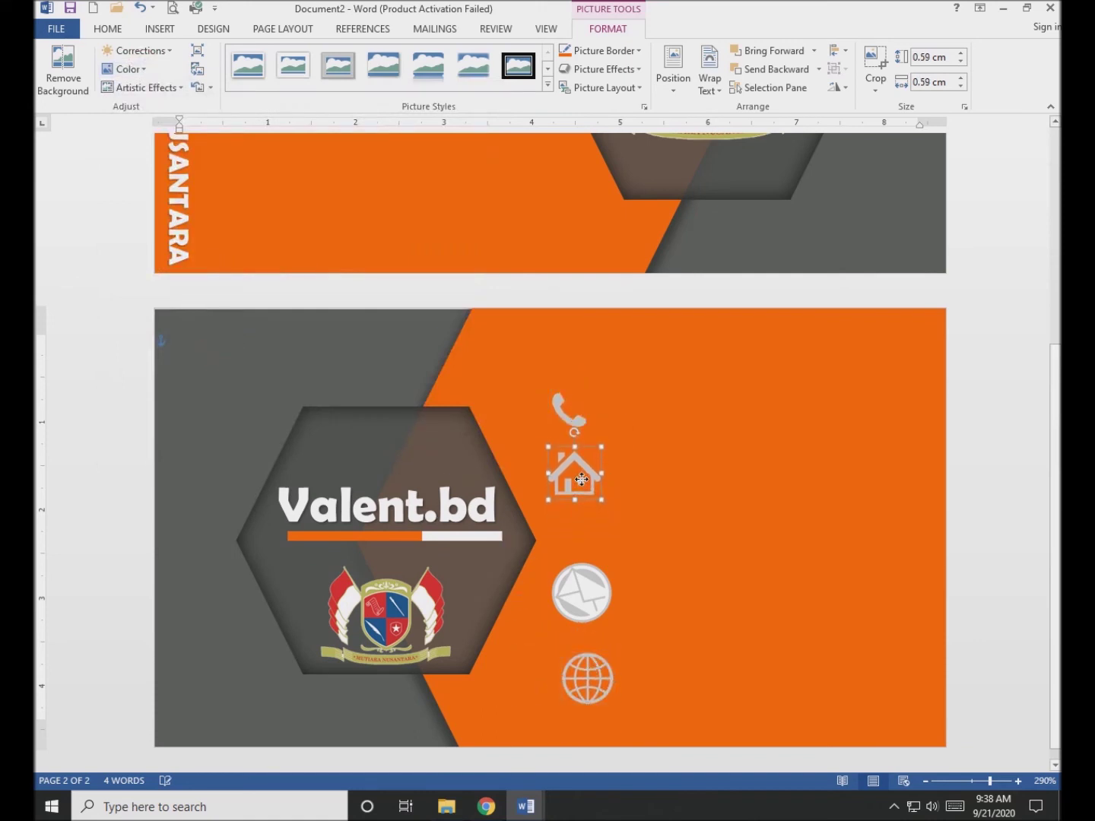
drag(585, 590, 578, 576)
drag(593, 683, 583, 658)
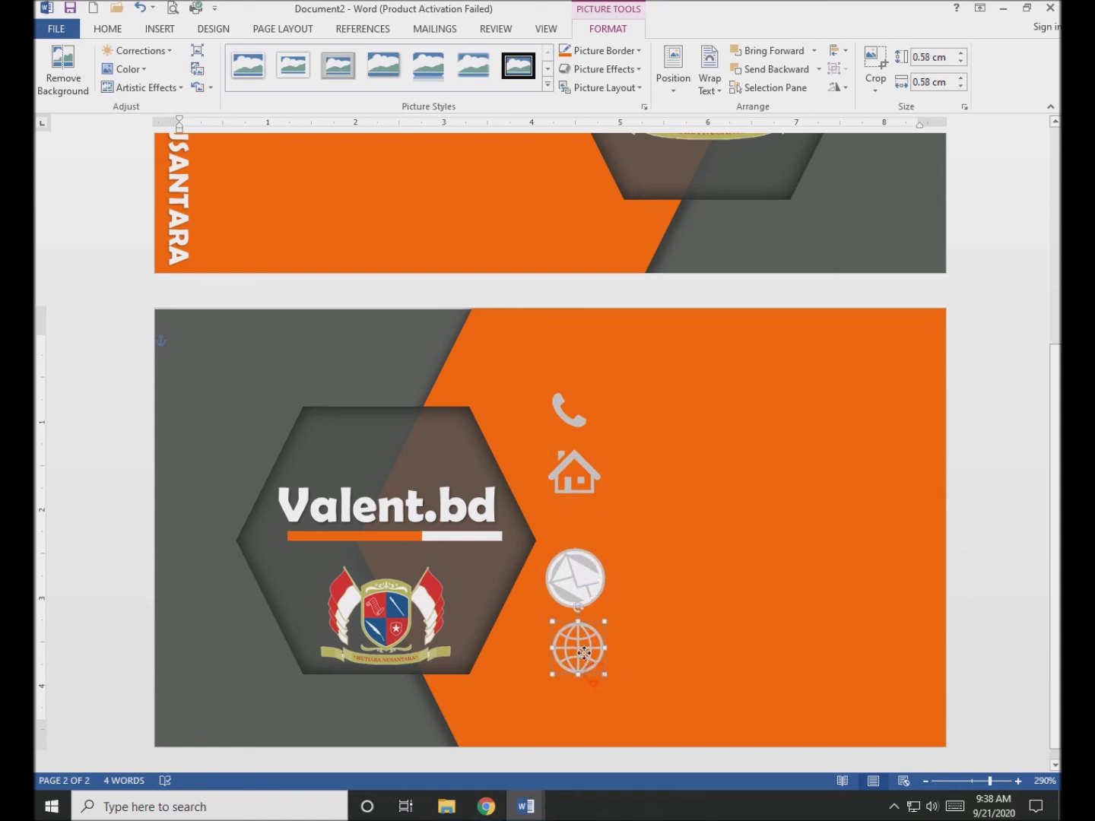
click(918, 397)
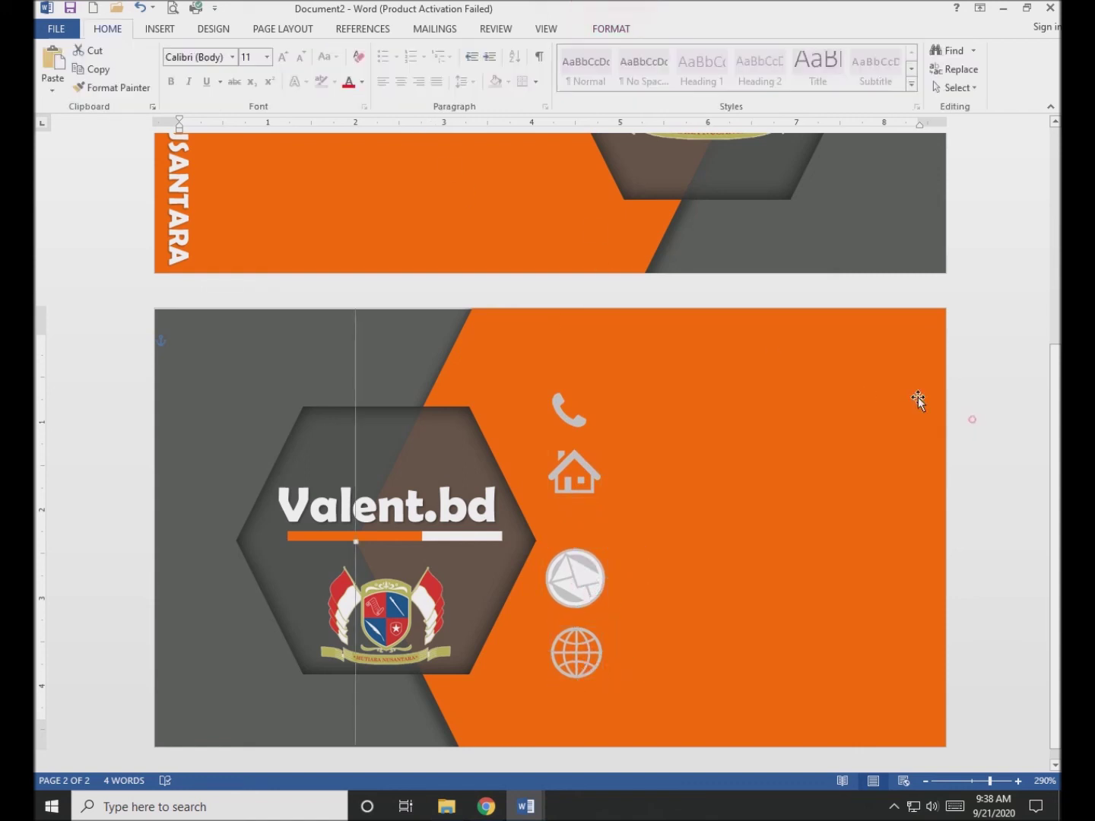
Insert a WordArt text box containing the school's phone number
click(162, 28)
click(811, 69)
click(839, 115)
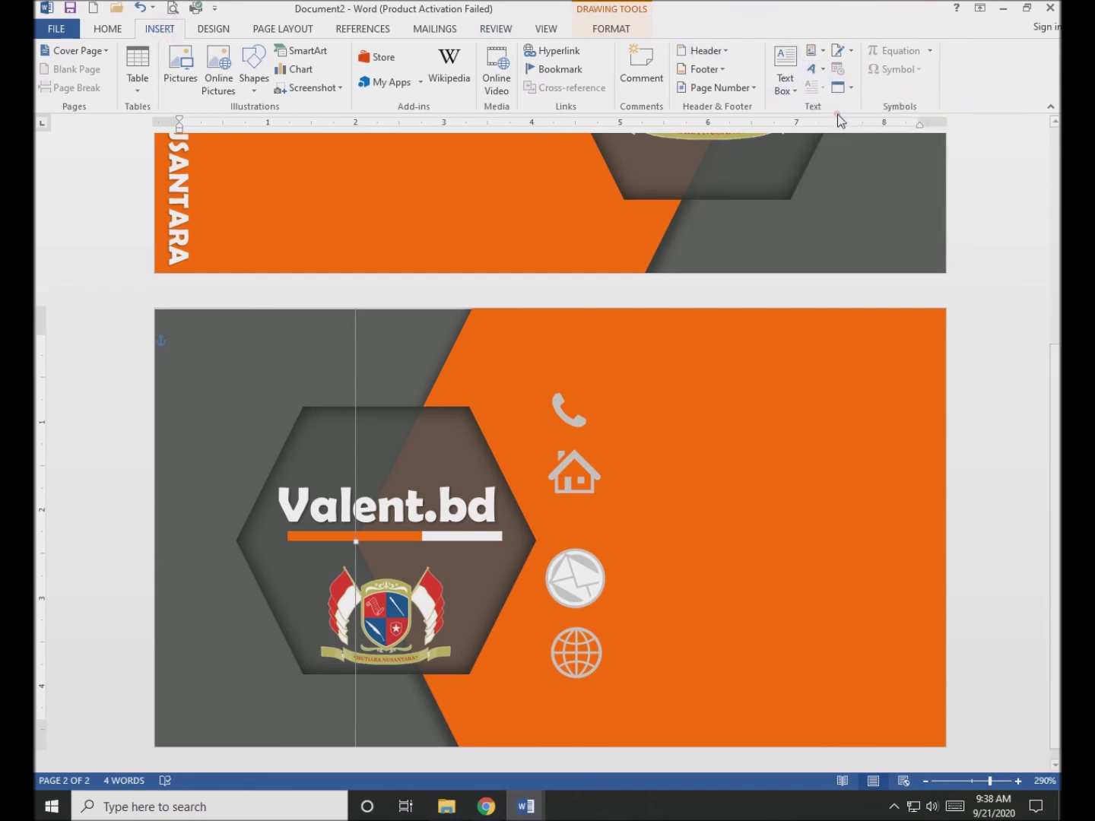
text((022) 20)
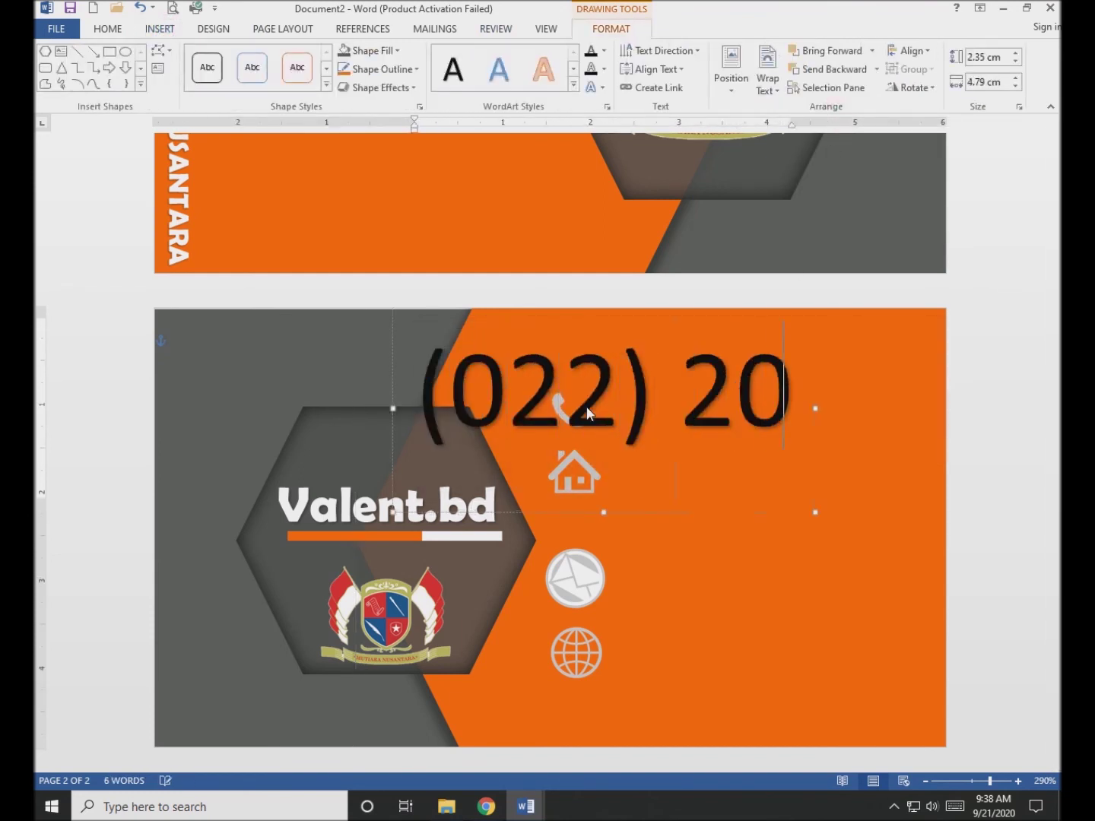
text(177)
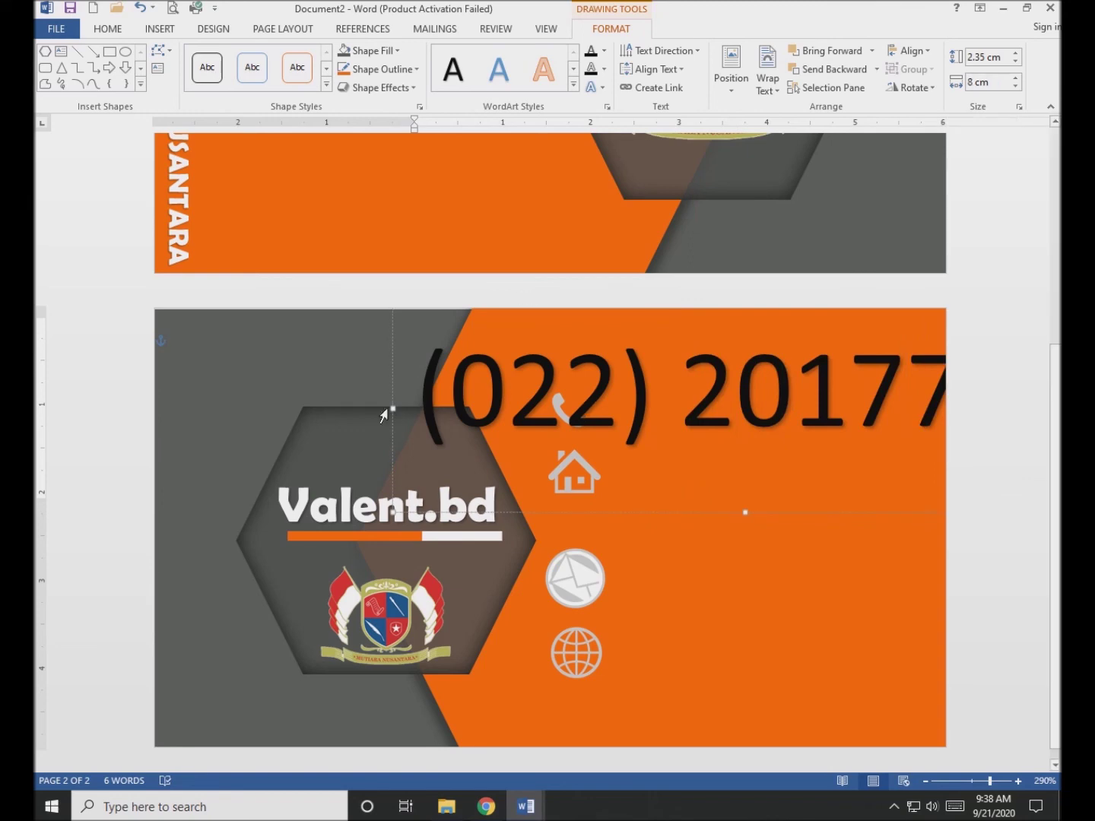
key(ctrl+a)
Format the phone number as white 12 pt Berlin Sans FB Demi and place it beside the phone icon
click(106, 29)
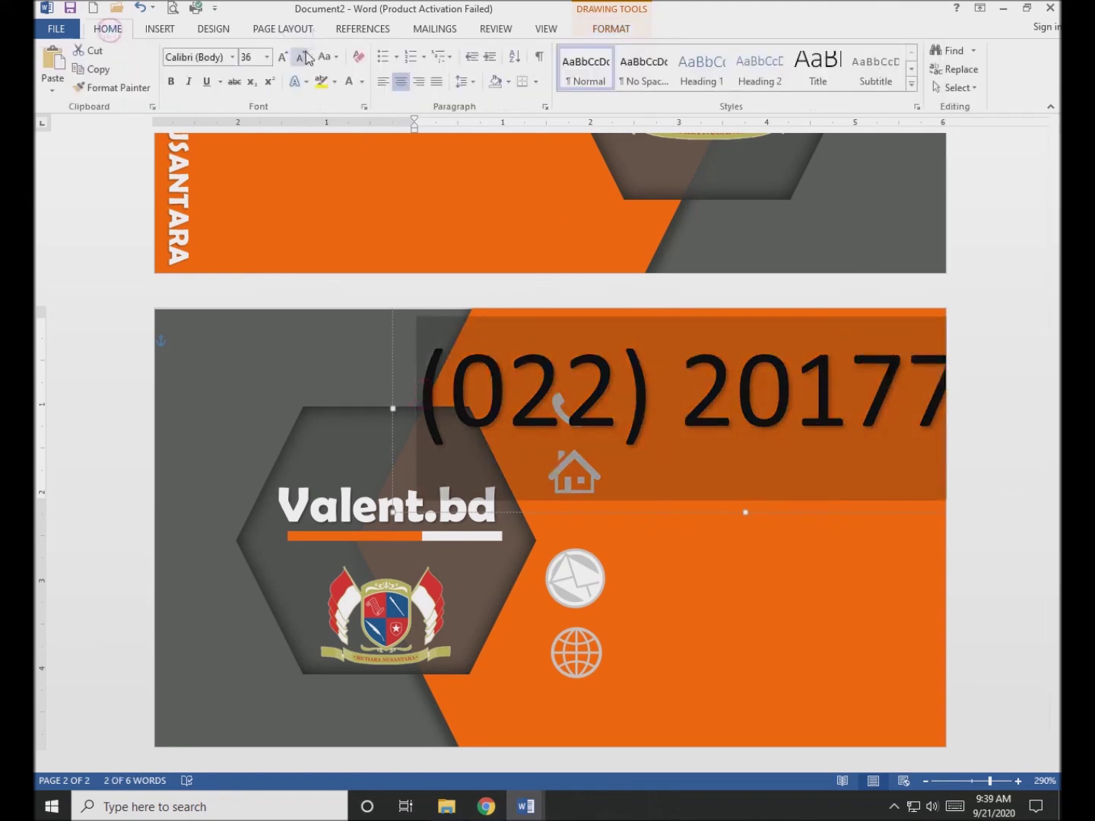
click(305, 56)
click(303, 57)
click(304, 57)
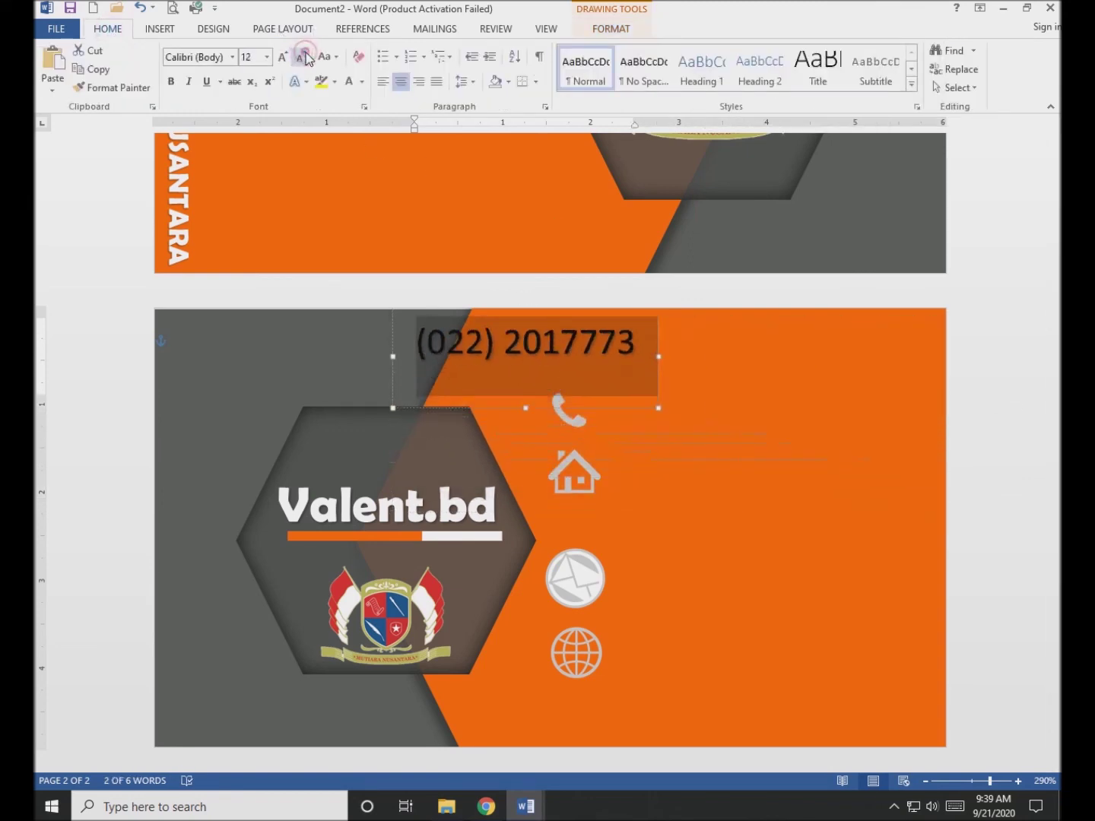
click(361, 81)
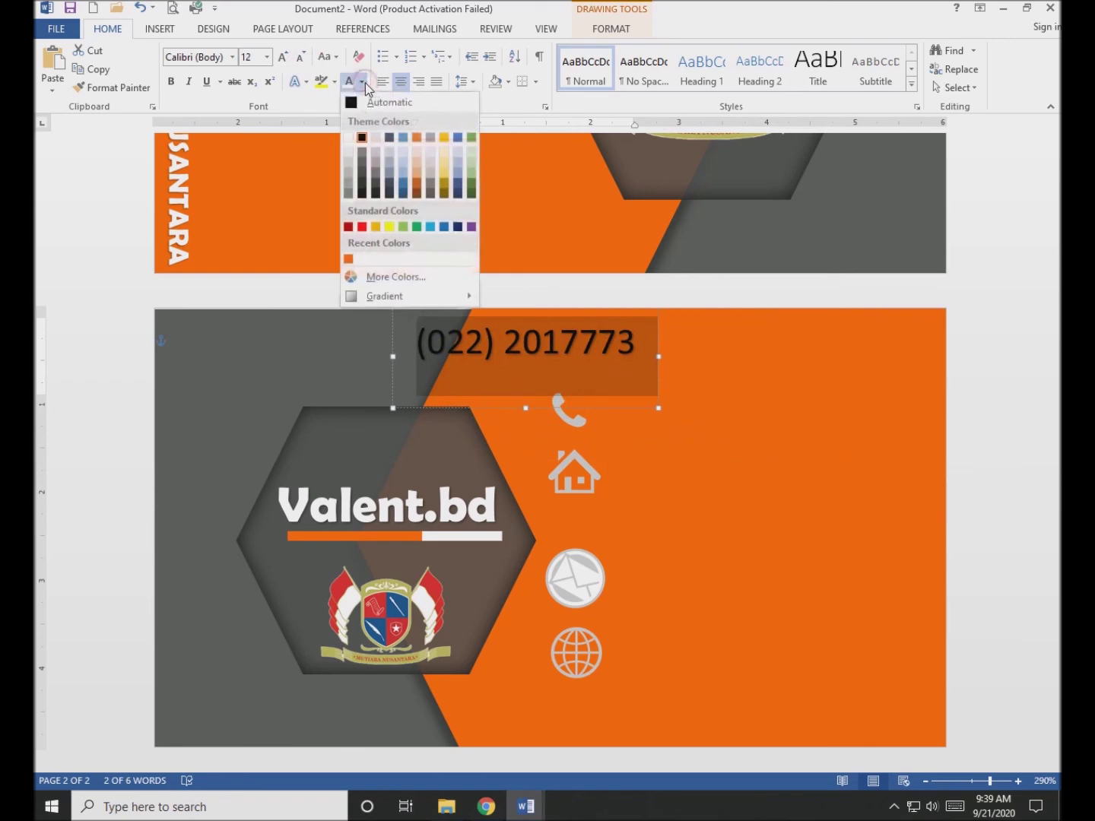
click(351, 137)
click(232, 57)
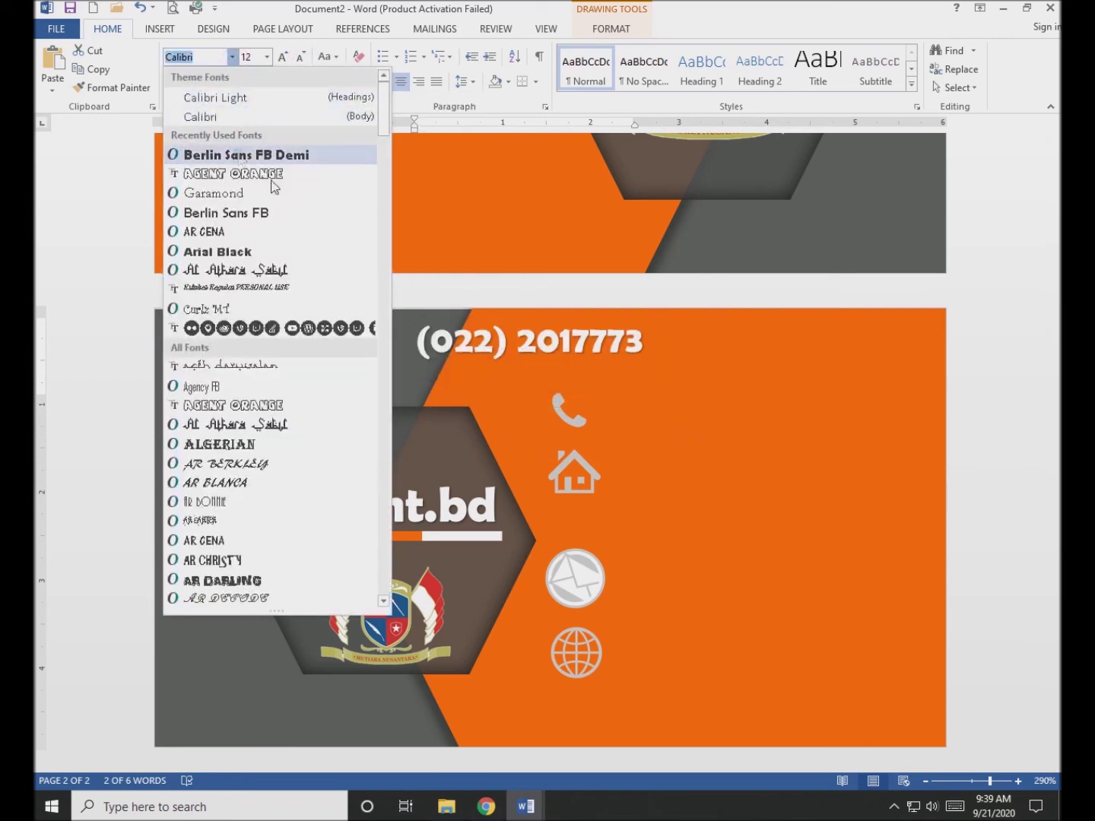
click(228, 149)
drag(561, 403, 763, 468)
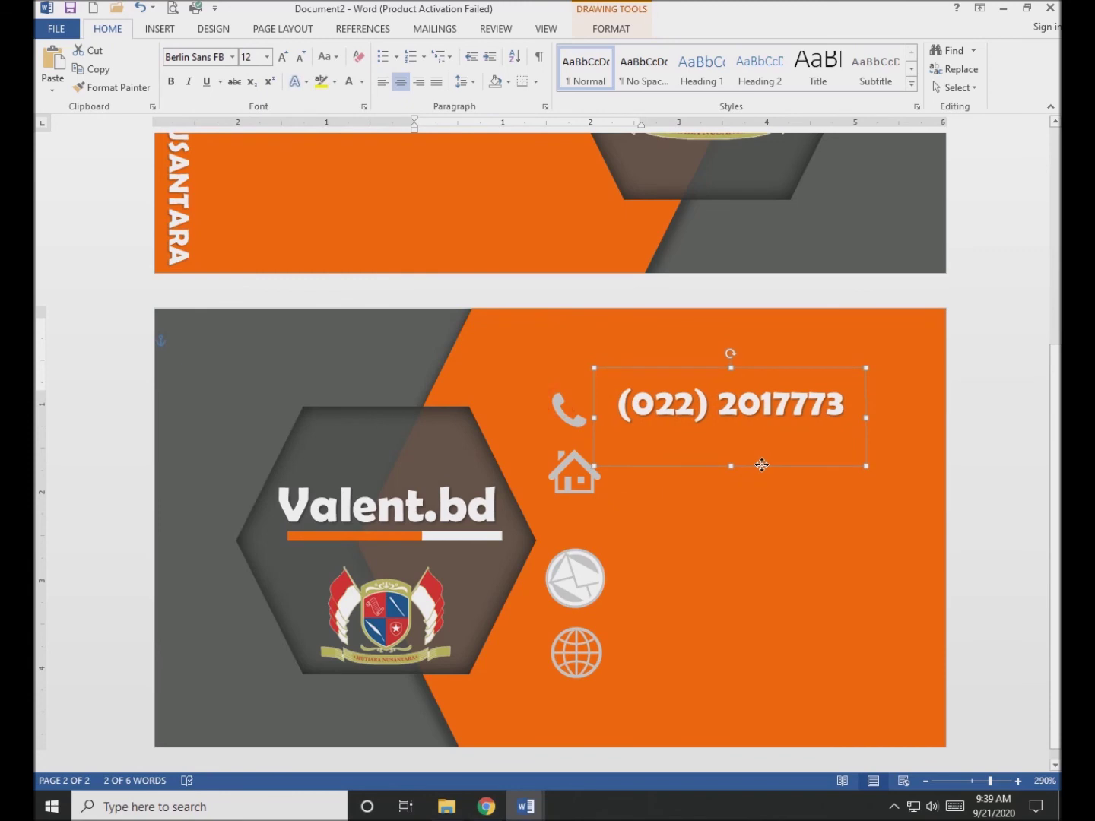
click(98, 70)
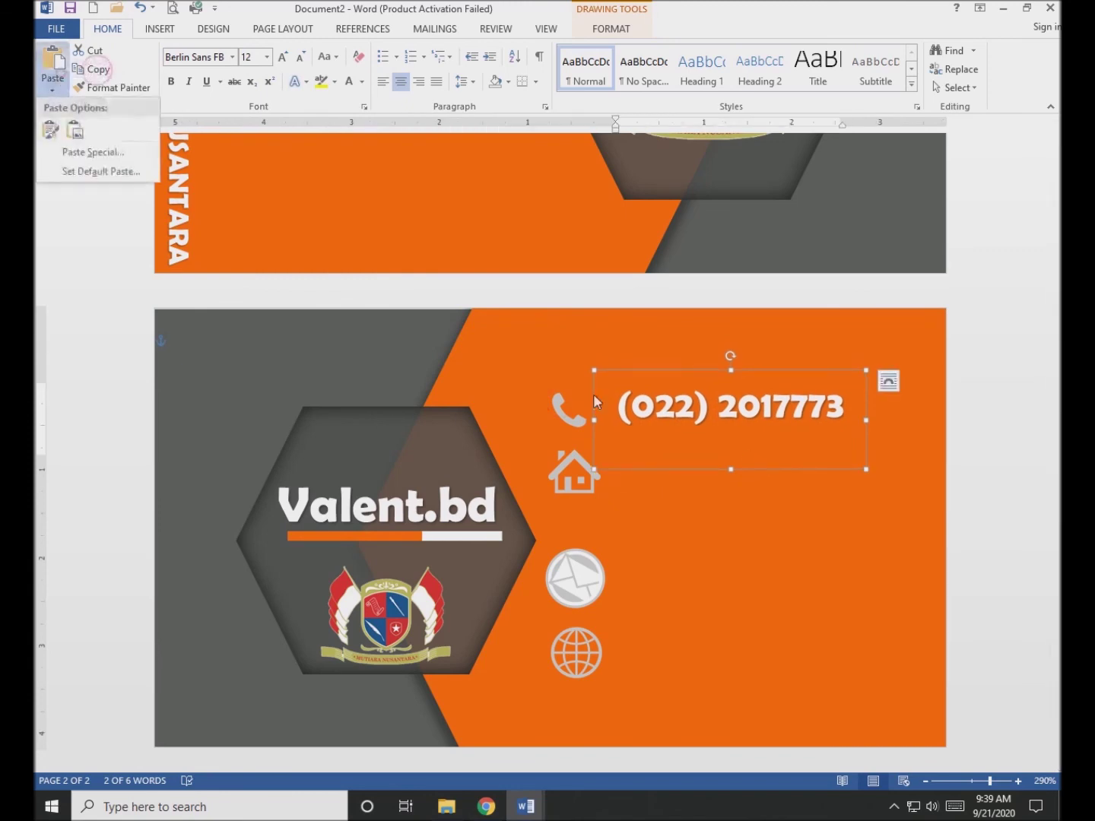
Paste a copy of the phone box beside the house icon, left-align it, and type the school's street address
click(42, 137)
mouse_move(681, 372)
mouse_down()
mouse_move(698, 454)
mouse_move(686, 431)
mouse_up()
drag(873, 485, 962, 488)
key(ctrl+l)
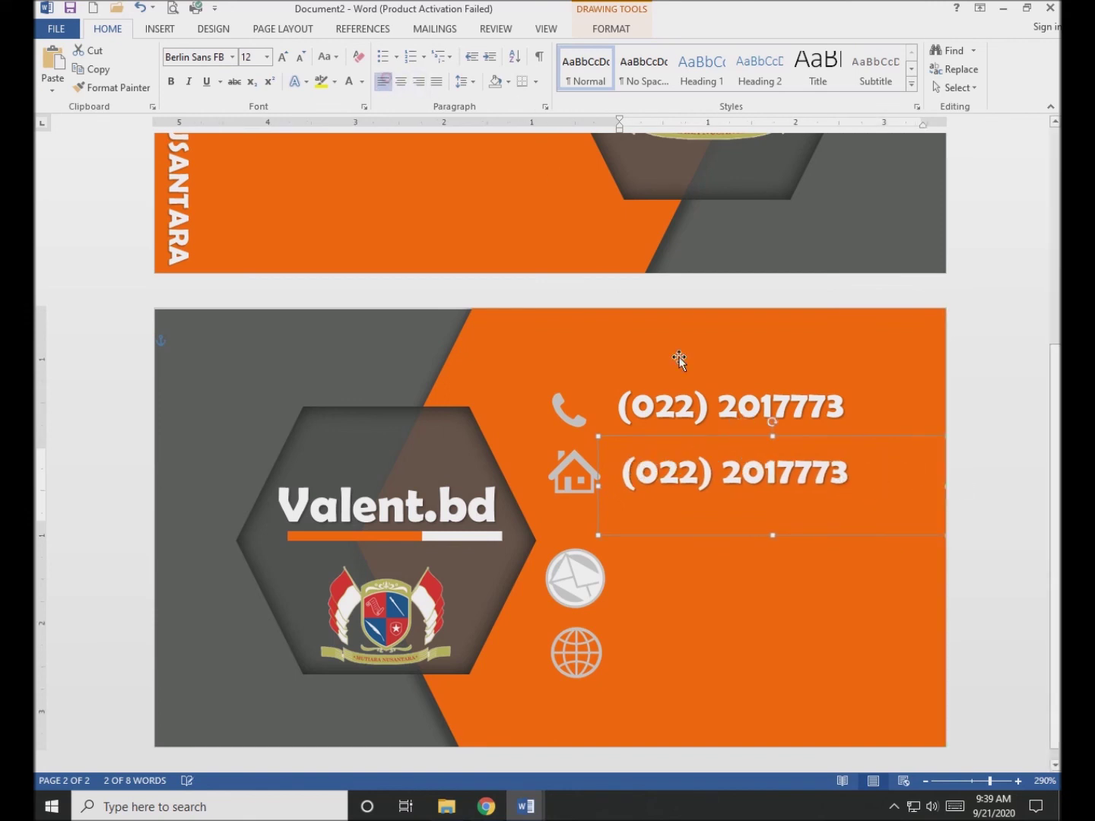
drag(834, 480, 588, 477)
text(Jl. Sersan Bajuri)
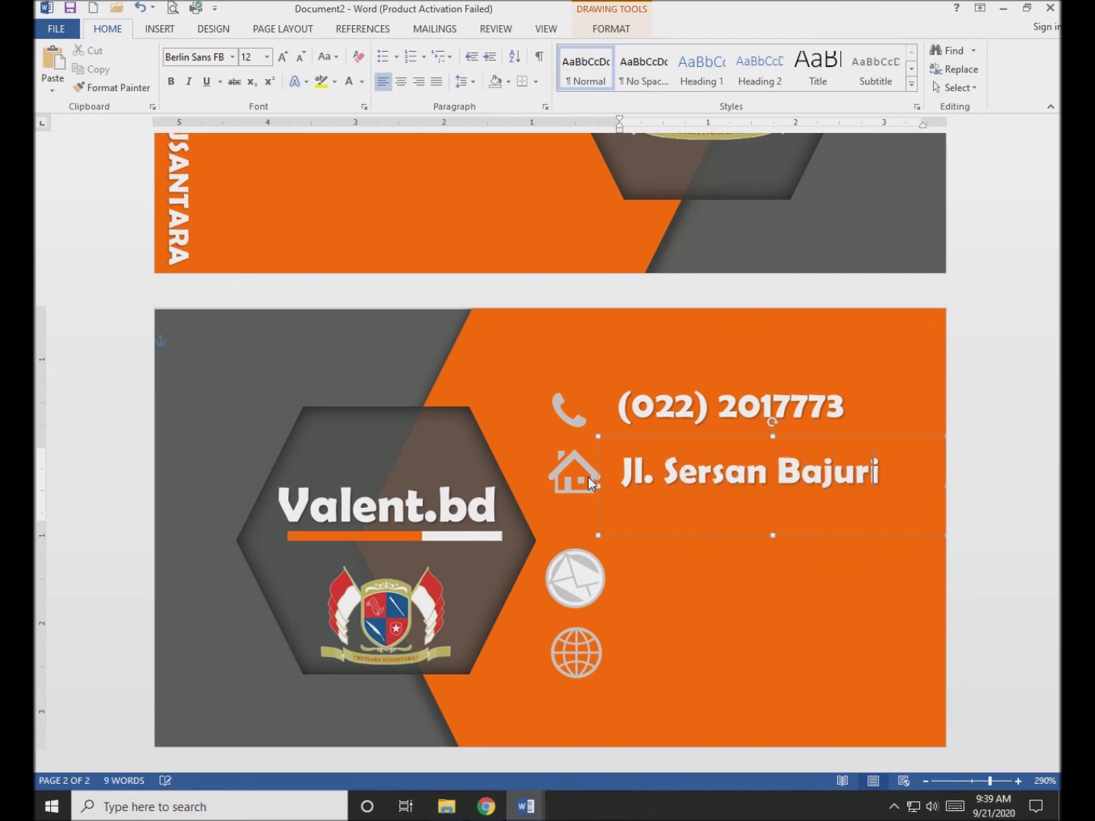
text( No. 100, Bandung)
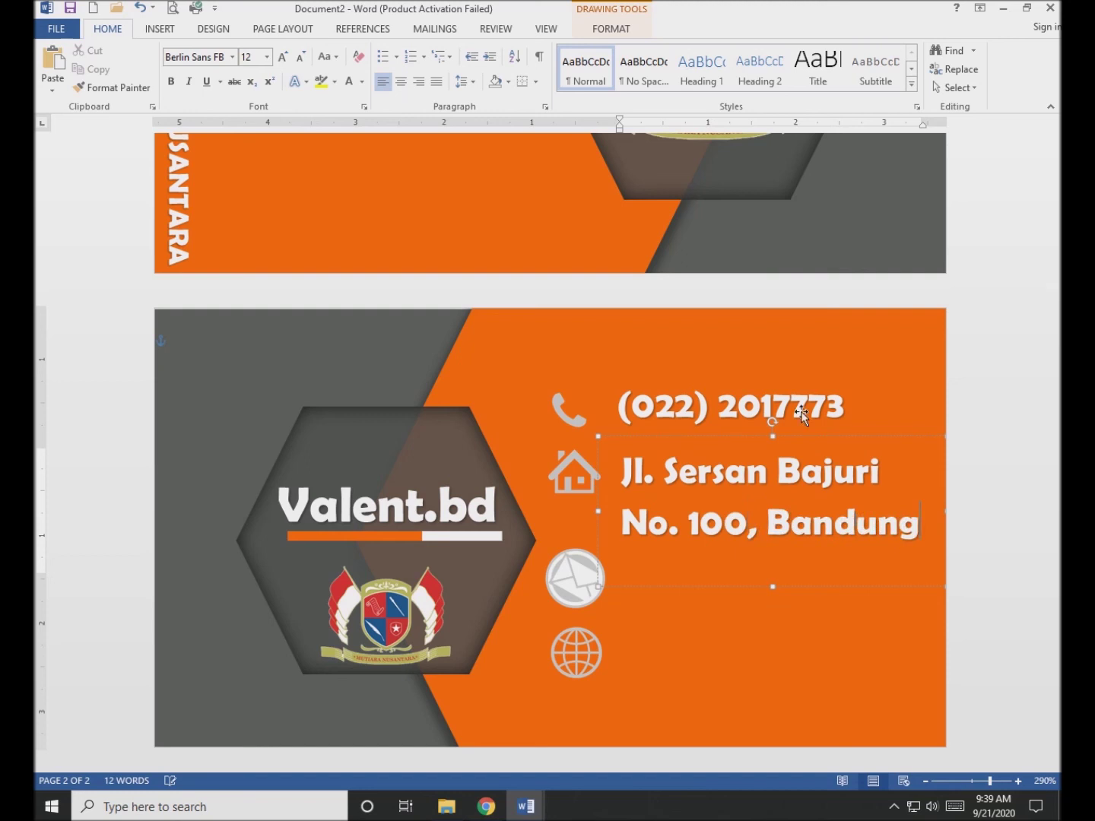
Reduce the address text to 9 pt
drag(921, 532, 622, 457)
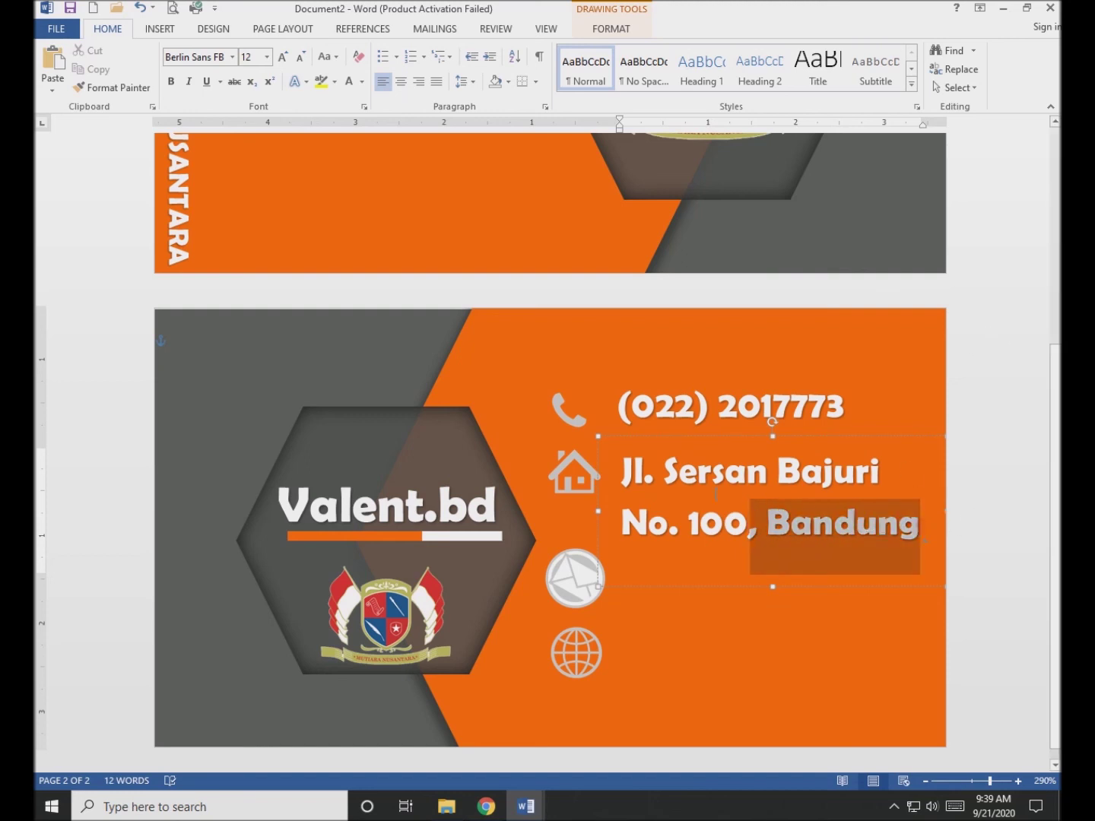
click(303, 57)
click(302, 58)
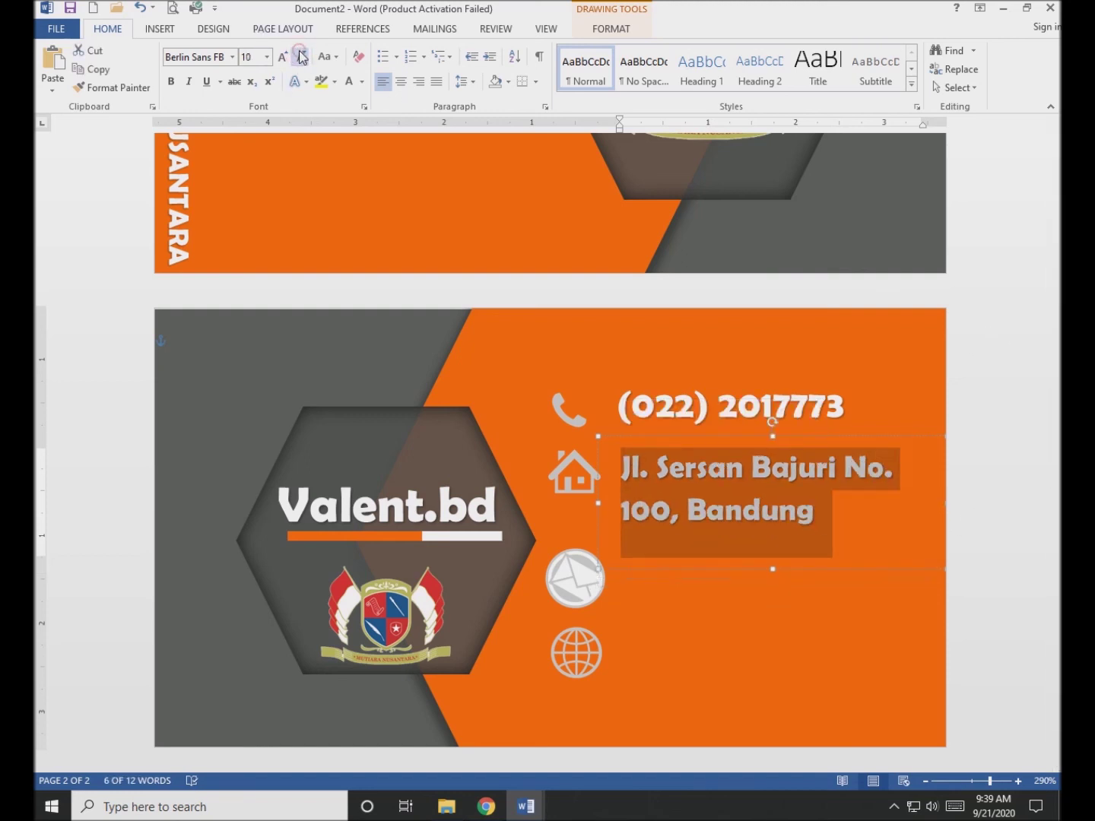
click(303, 58)
click(302, 57)
click(282, 57)
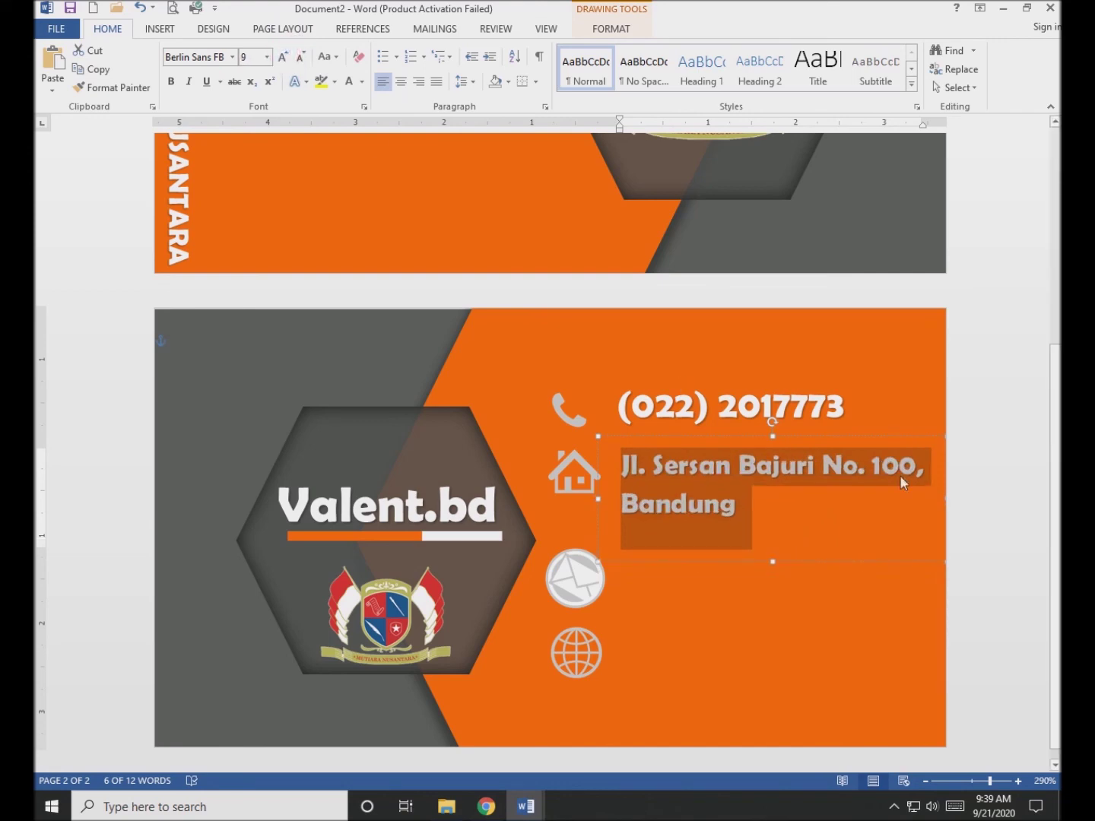
click(963, 487)
click(581, 473)
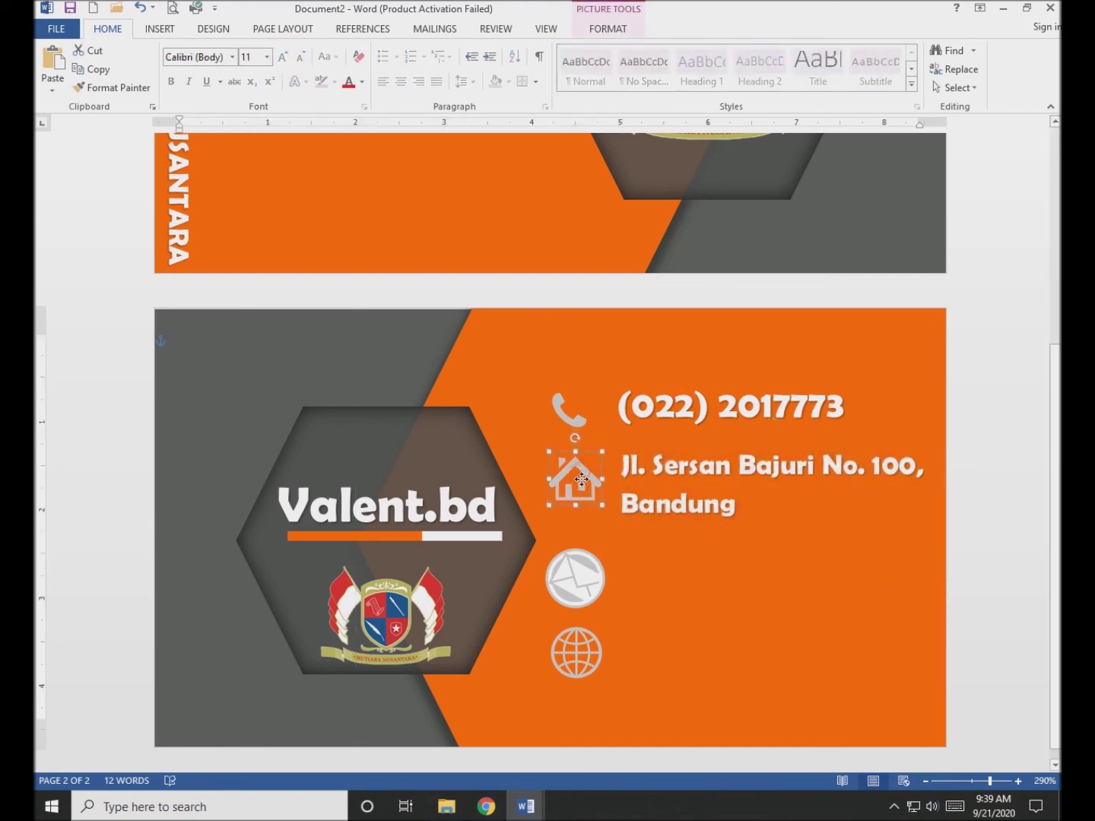
click(990, 516)
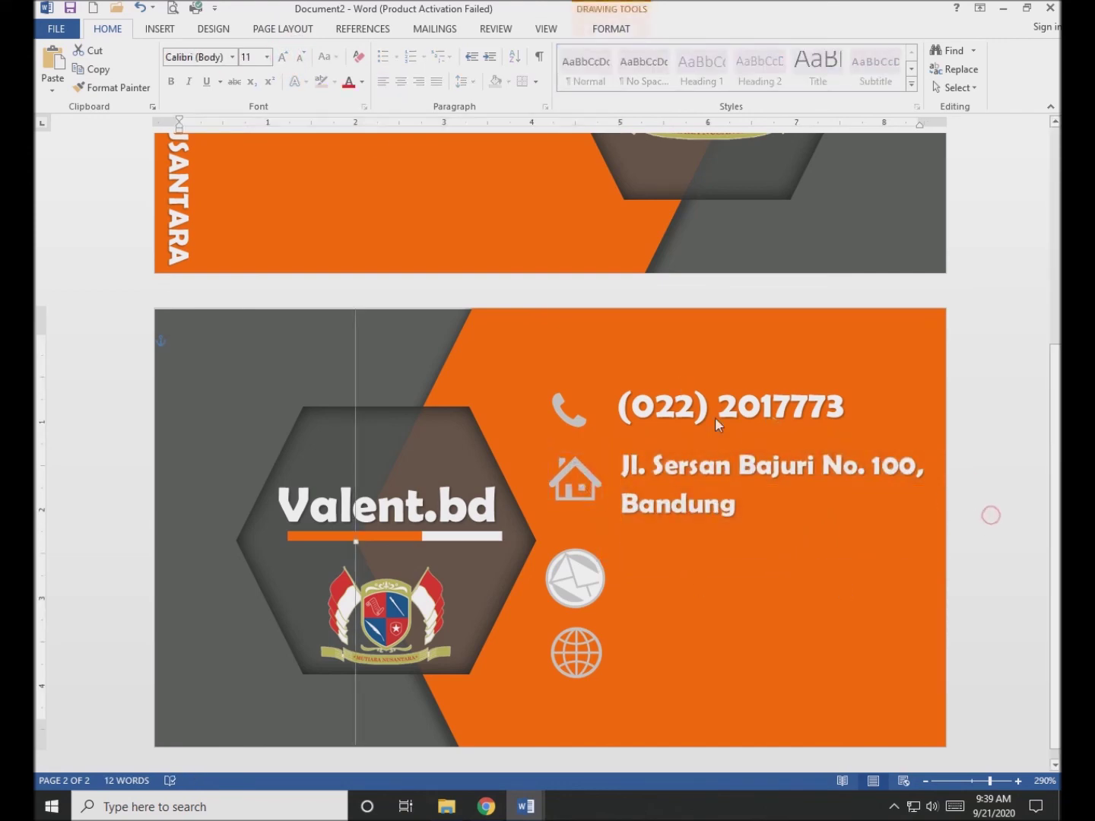
Paste a copy of the phone box beside the envelope icon and retype it as the e-mail address
click(54, 79)
drag(584, 403, 792, 635)
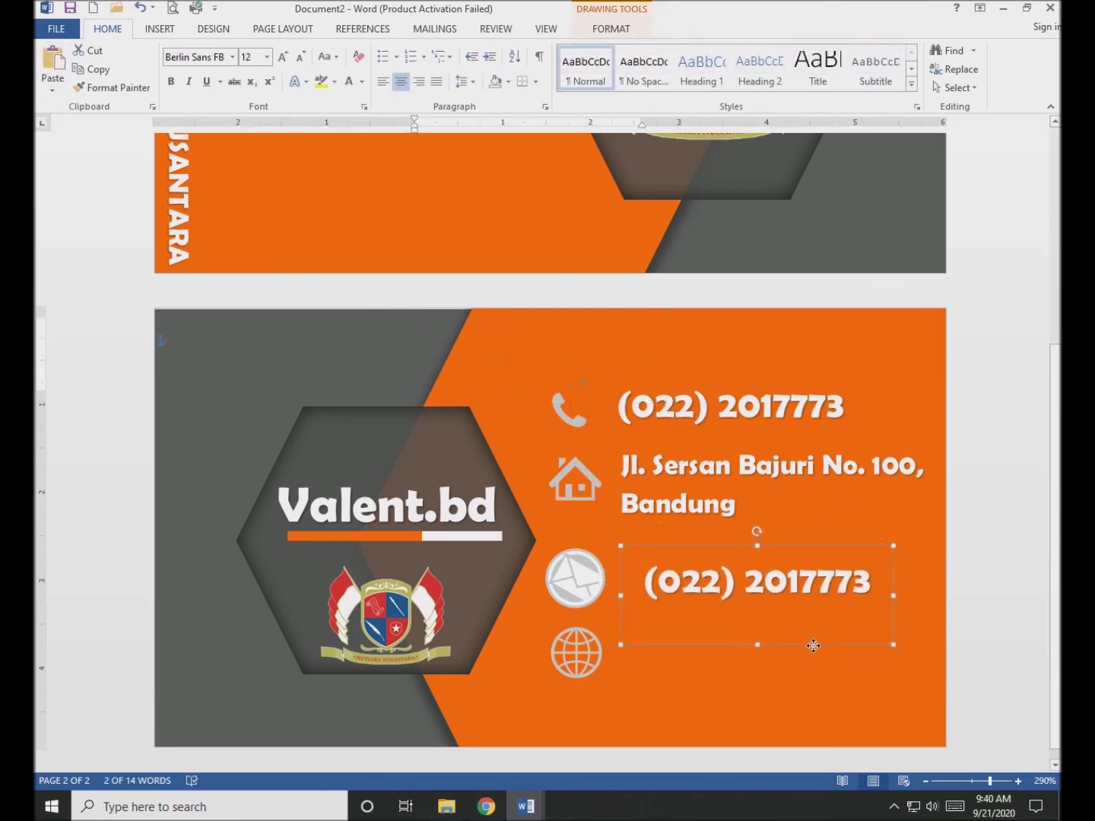
drag(849, 572, 613, 572)
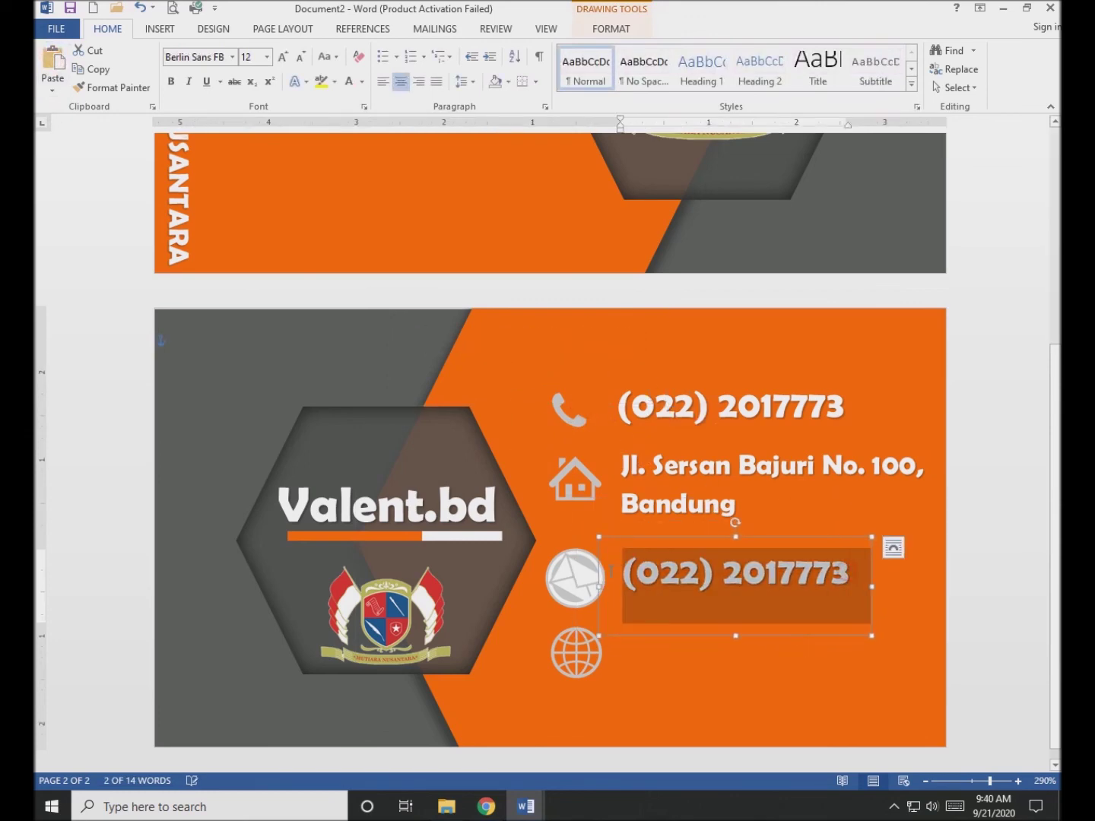
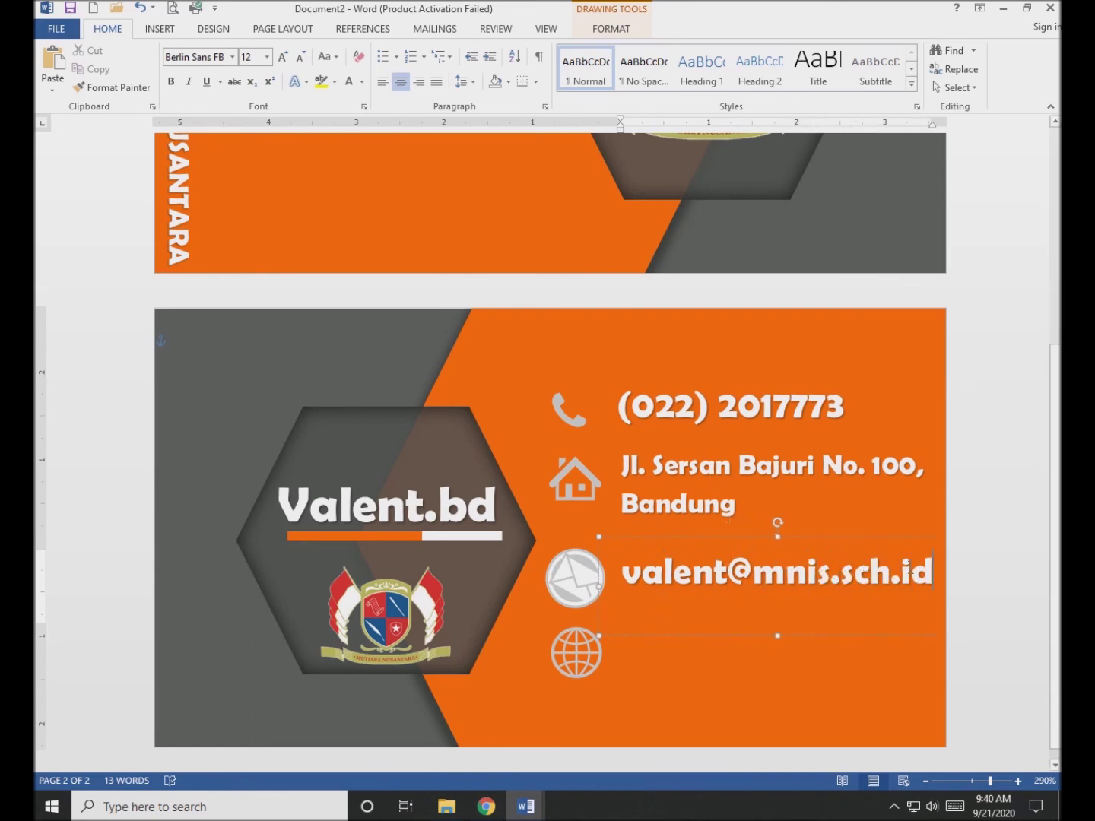
click(996, 562)
click(54, 62)
drag(519, 432, 687, 715)
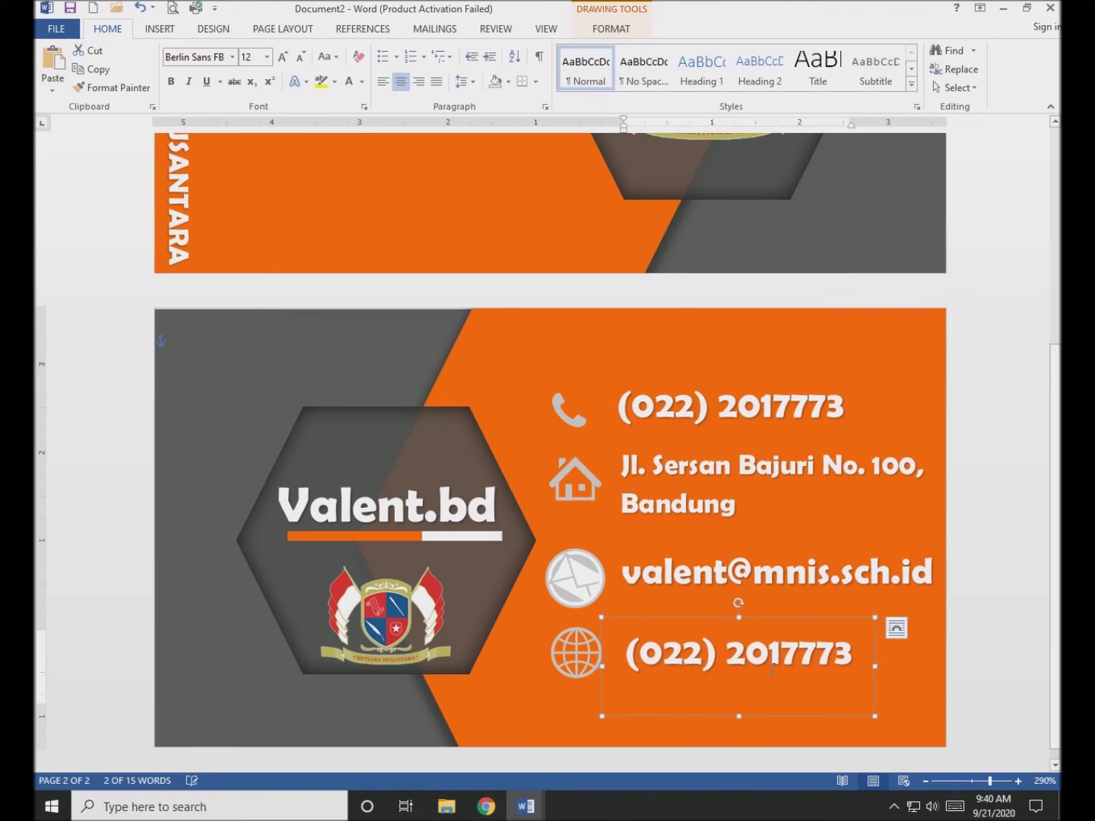
drag(853, 654, 622, 653)
key(BackSpace)
text(www.)
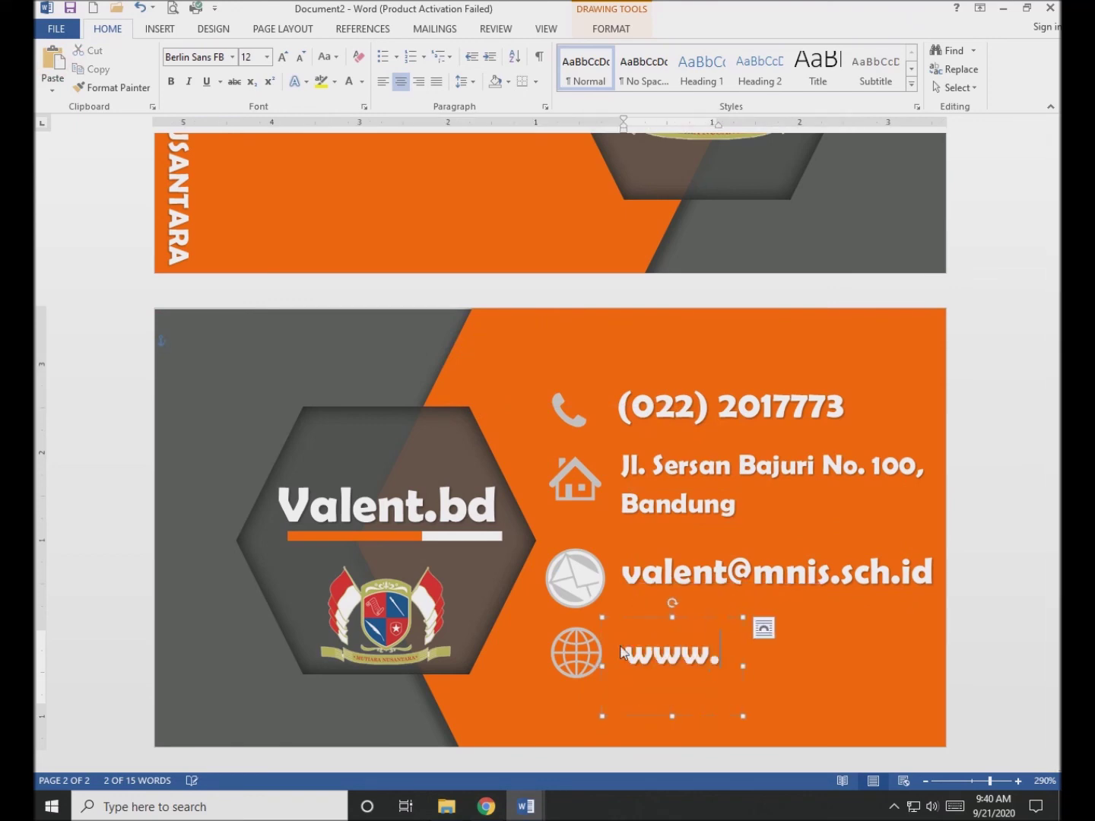
text(smn.sch.id)
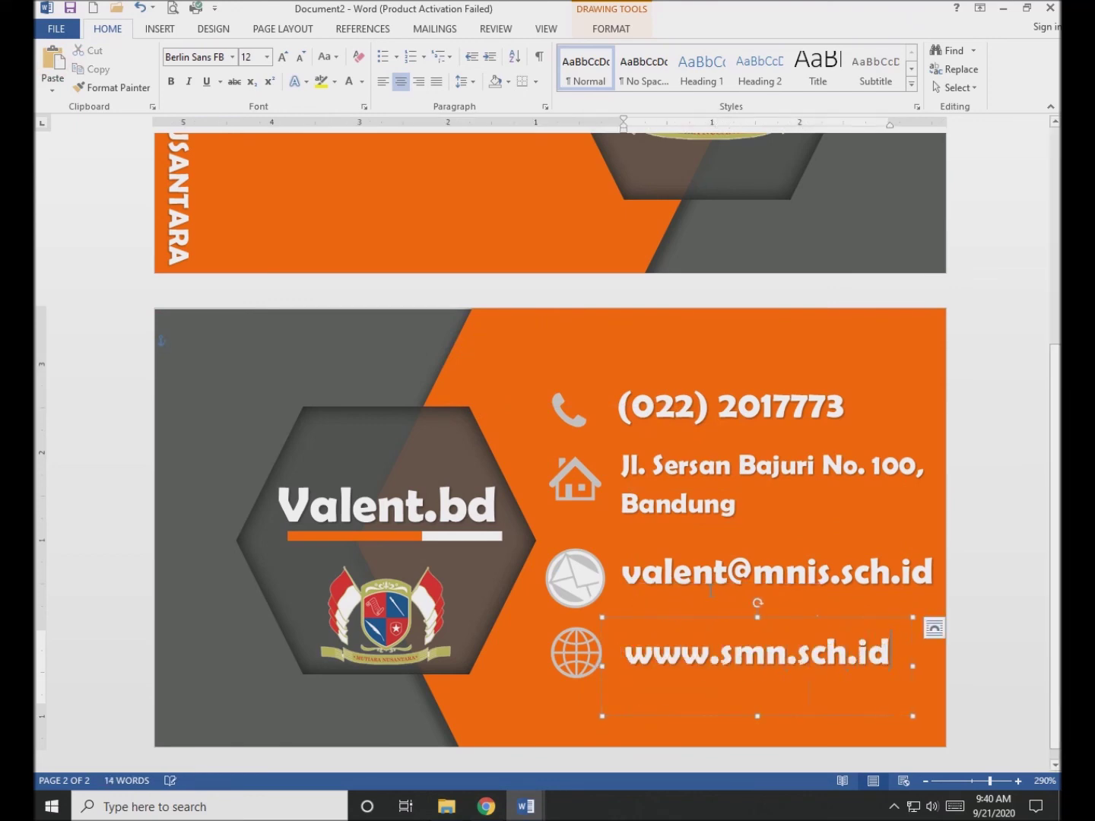
drag(896, 661, 622, 655)
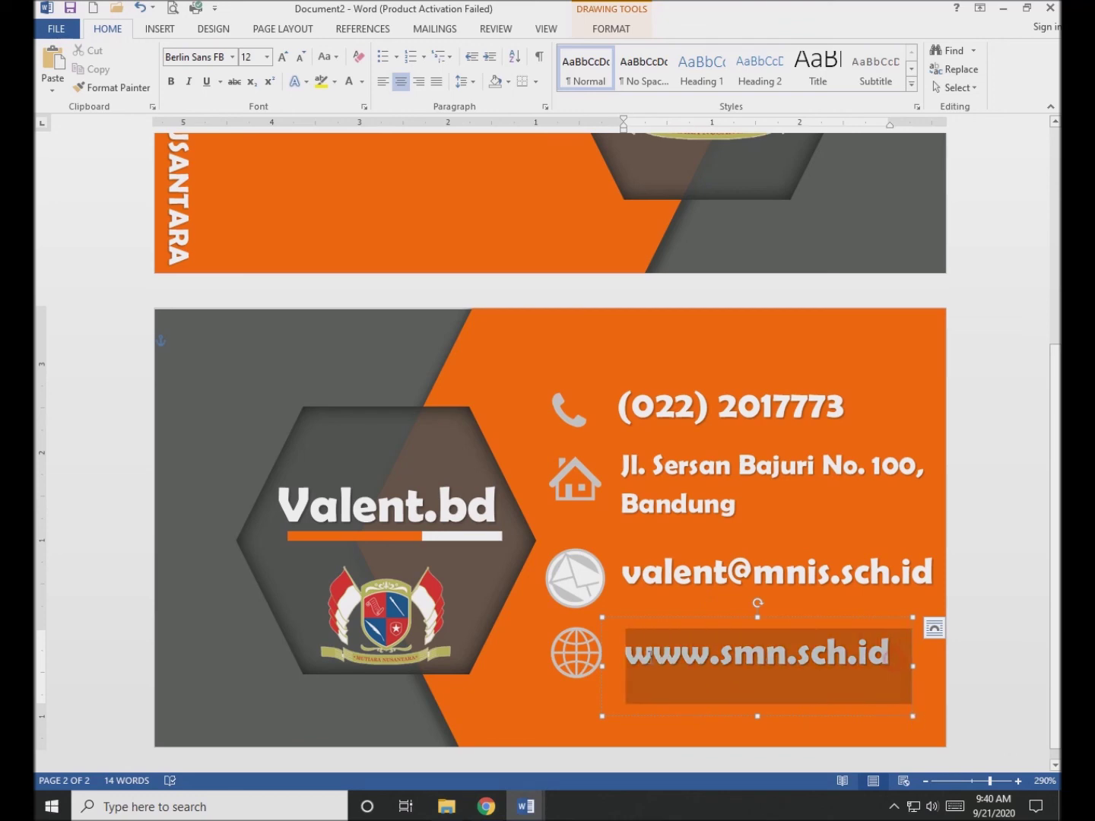
click(1005, 369)
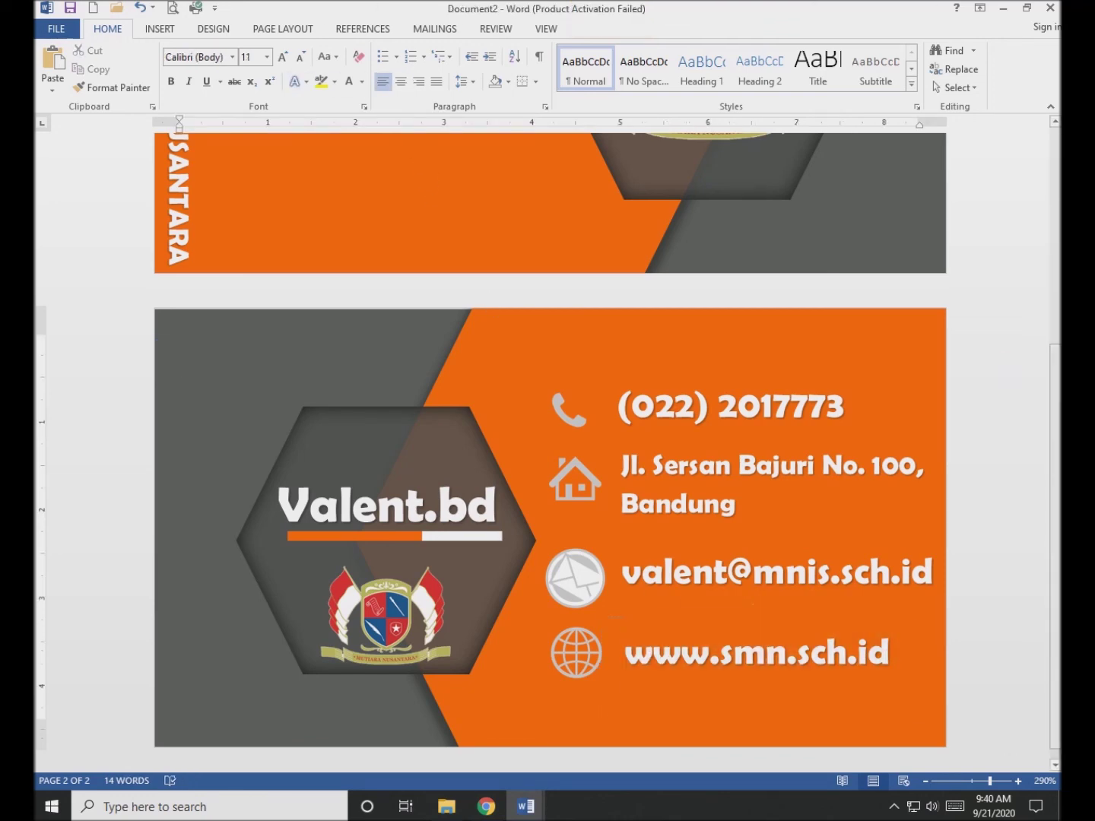
drag(1055, 456, 1055, 236)
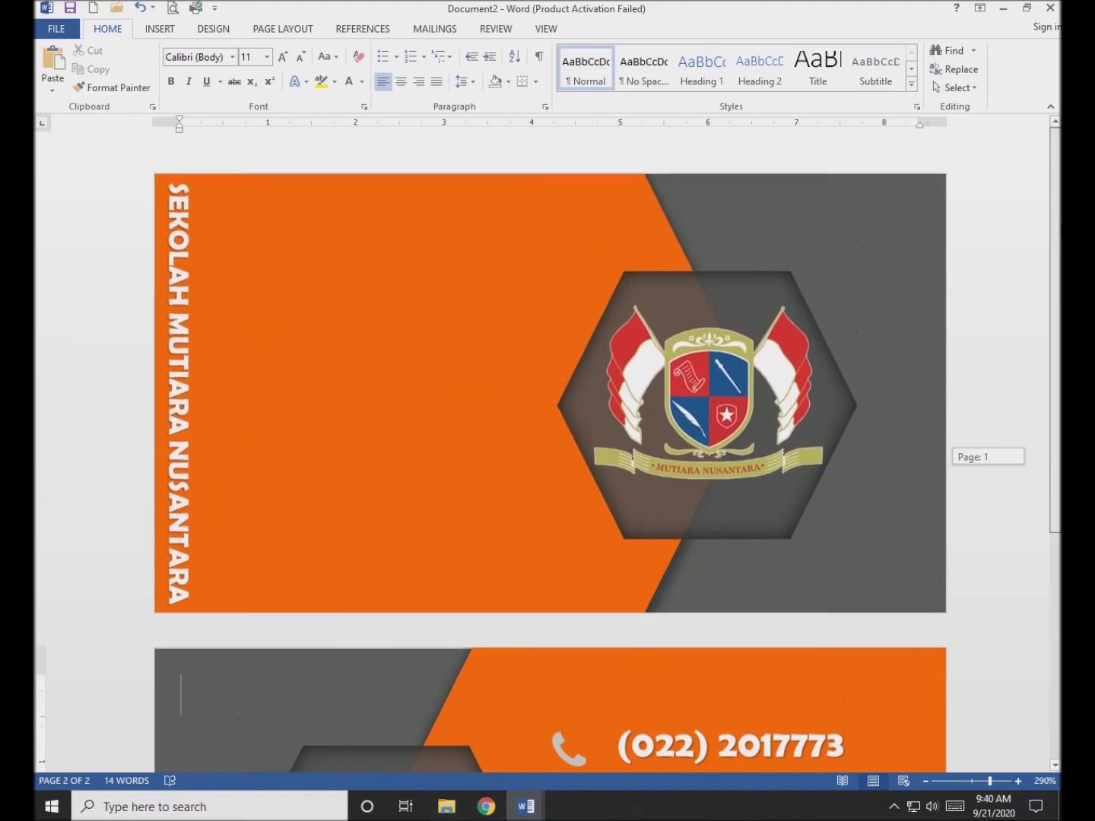